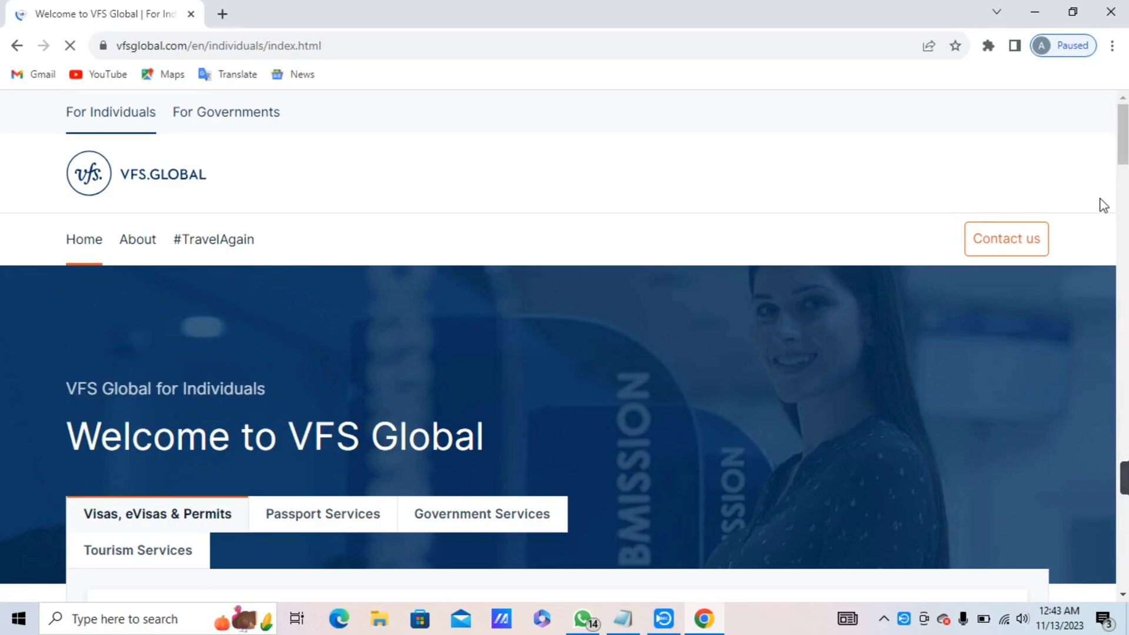
Choose India as the origin and Croatia as the destination, then go to the Croatia visa website.
scroll(1121, 135, down, 6)
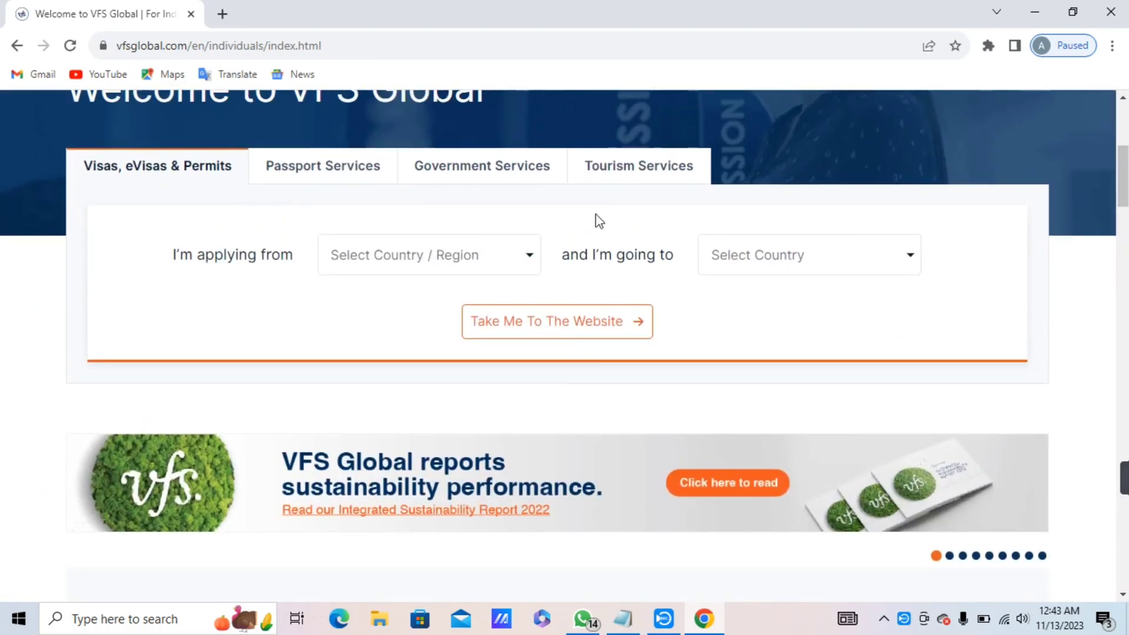
click(449, 270)
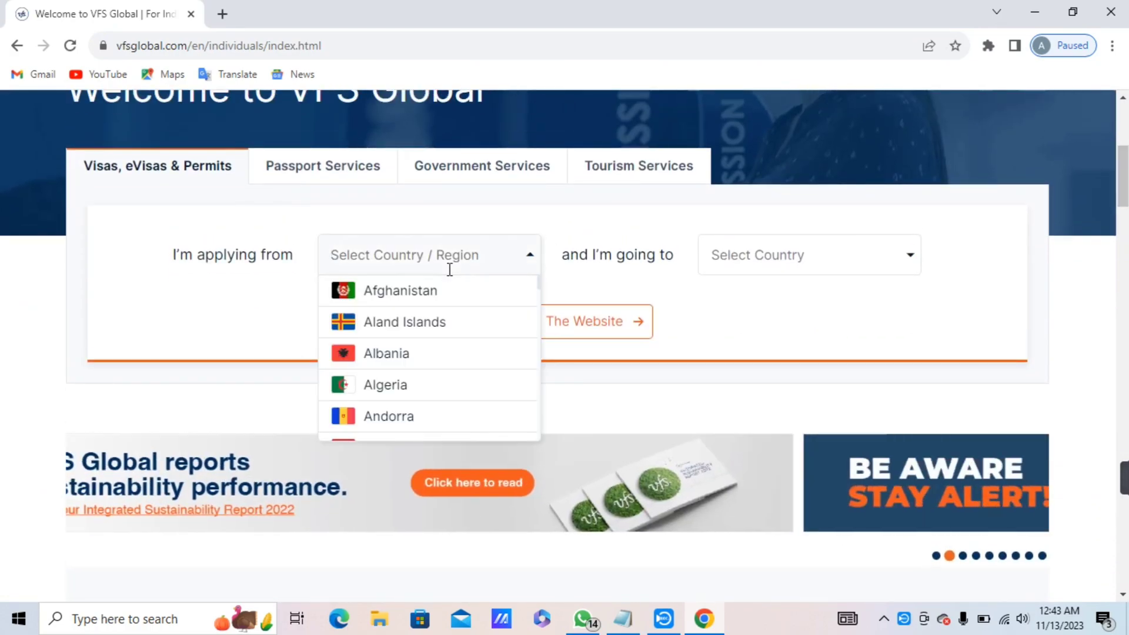
text(ind)
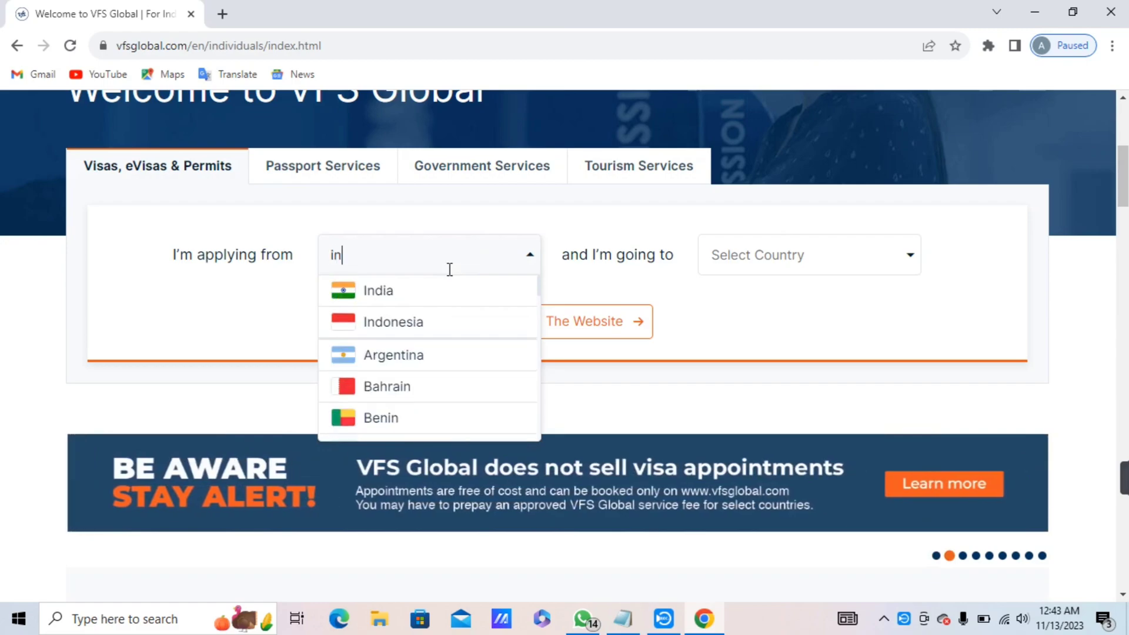
click(448, 292)
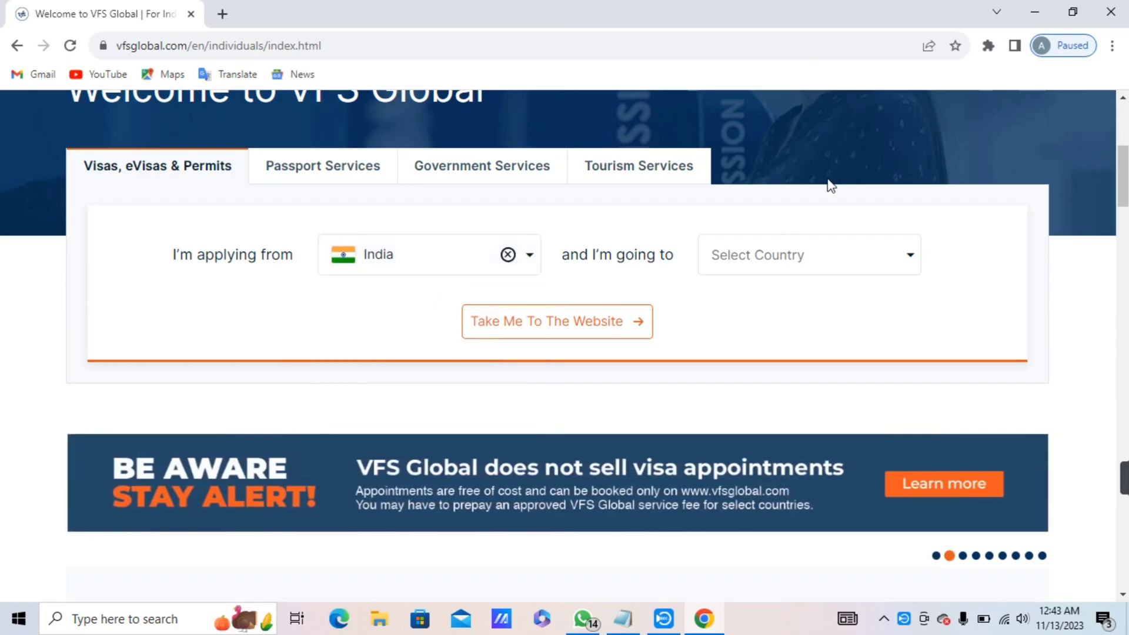
click(811, 261)
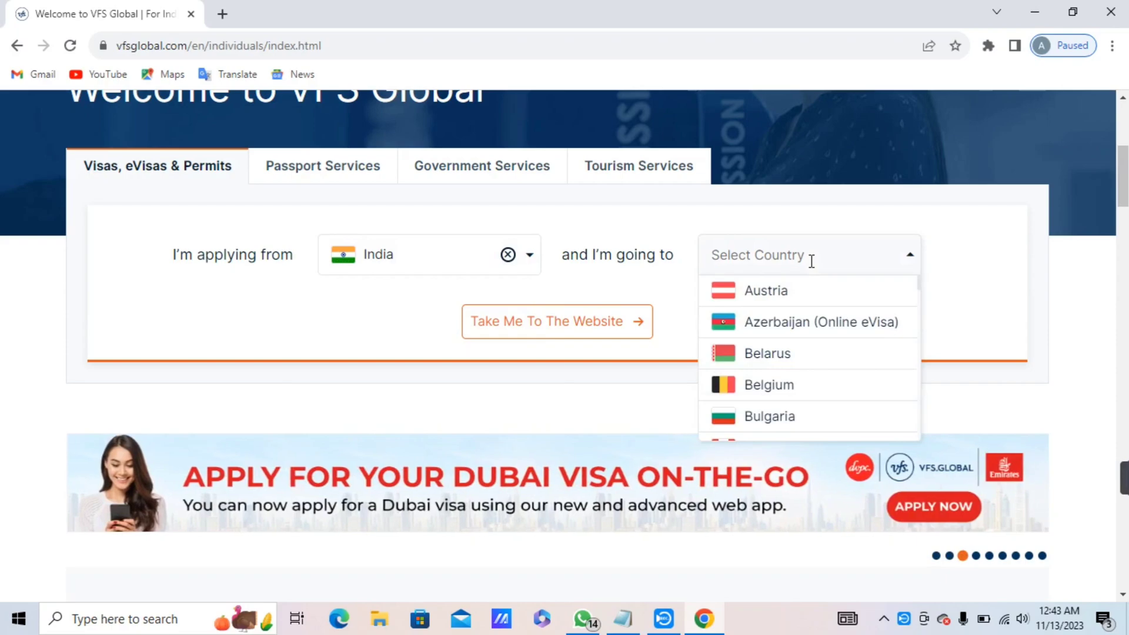
text(cr)
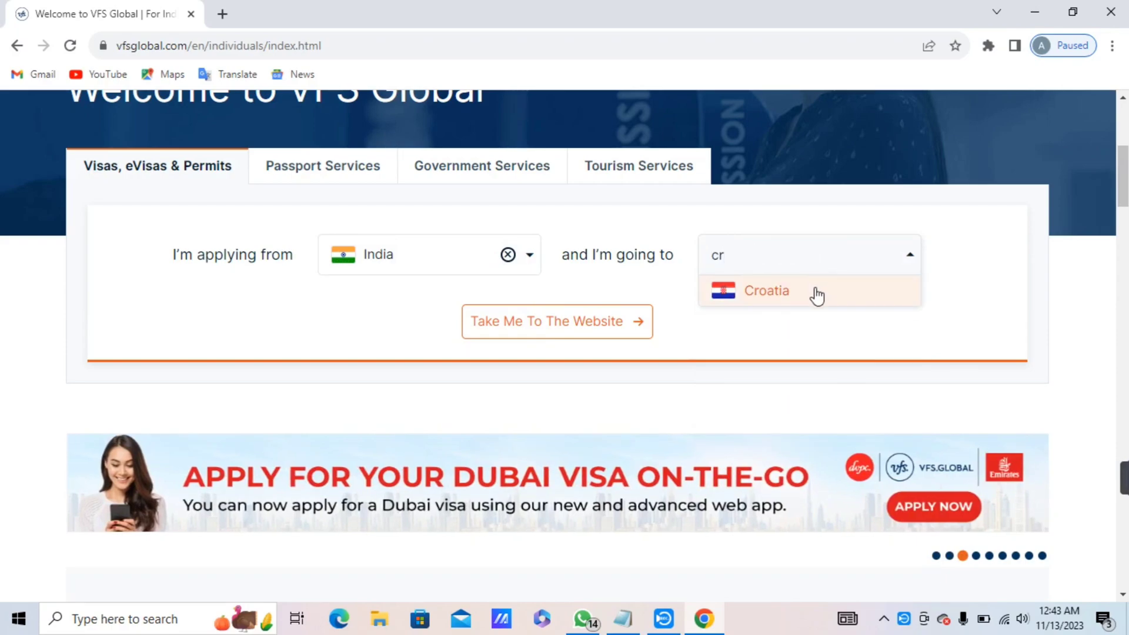
click(813, 294)
click(546, 421)
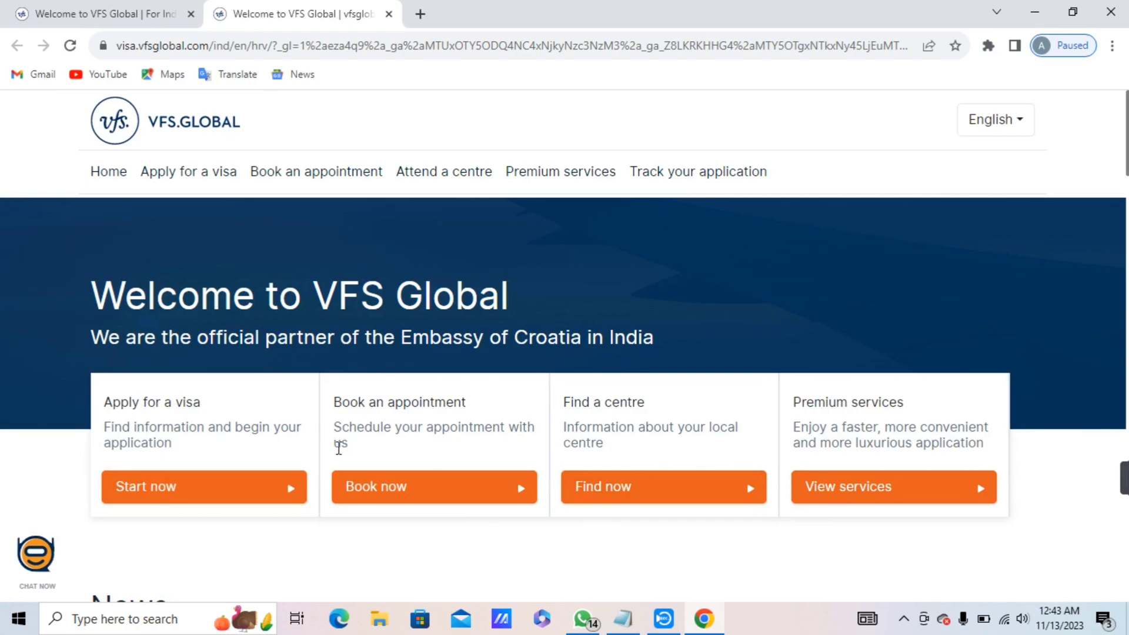
Open the visa application page and, under step 1, the visa type information page.
click(283, 501)
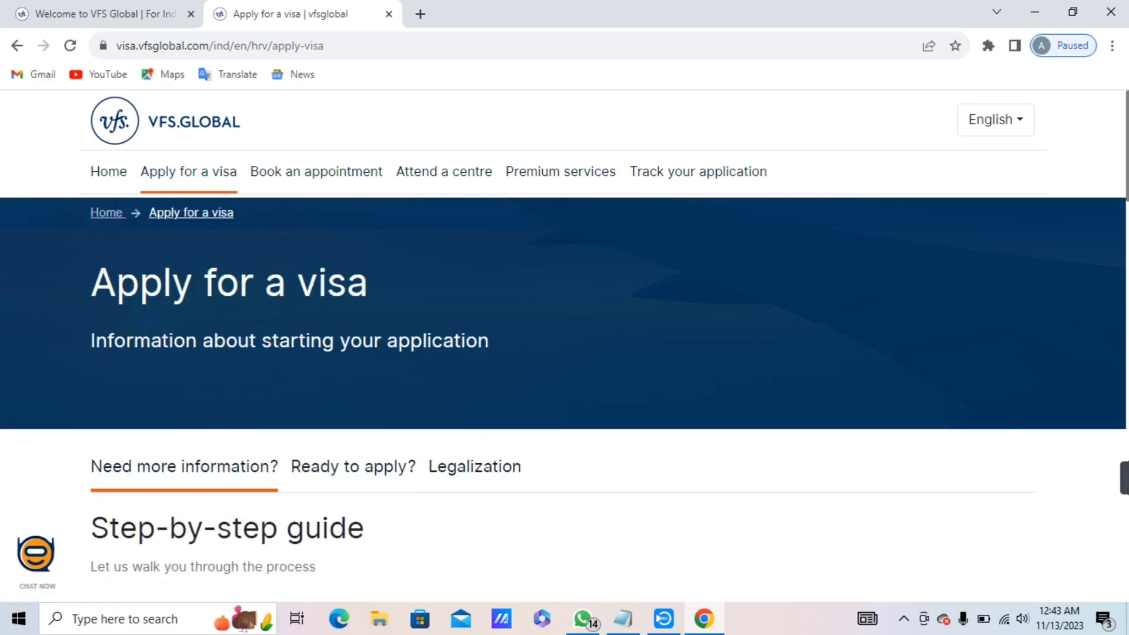
scroll(564, 353, down, 5)
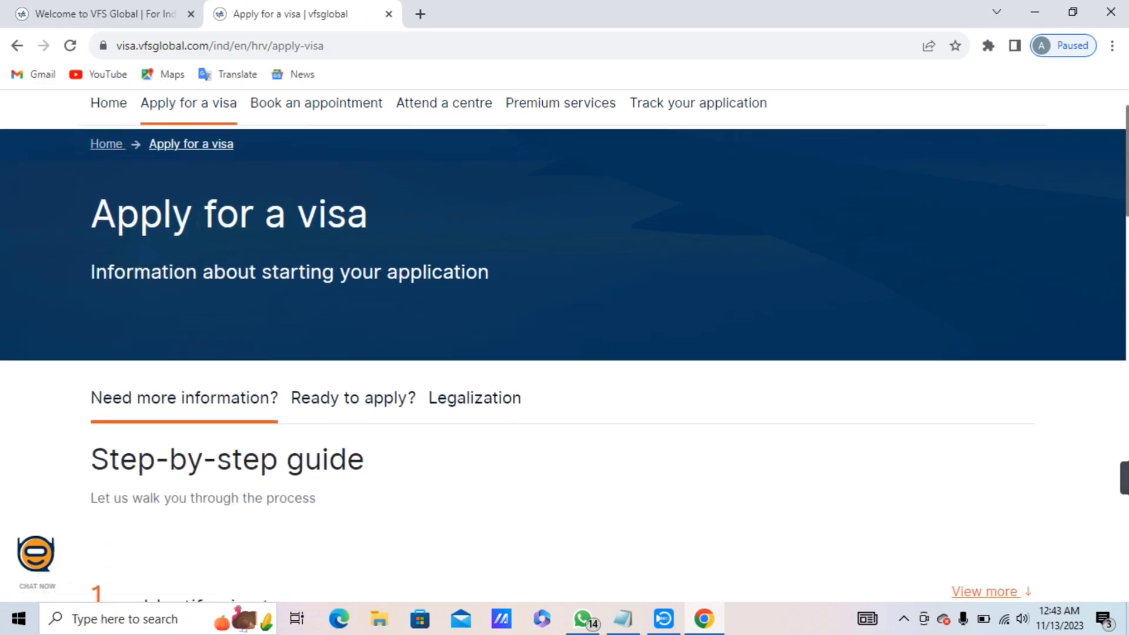
scroll(637, 209, up, 1)
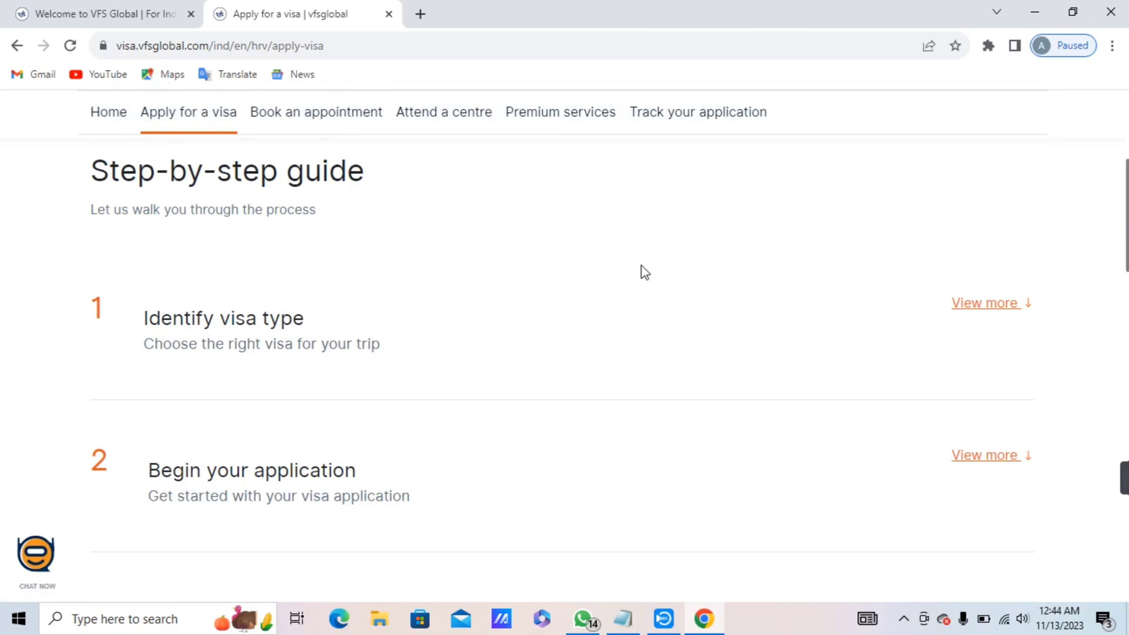
click(961, 321)
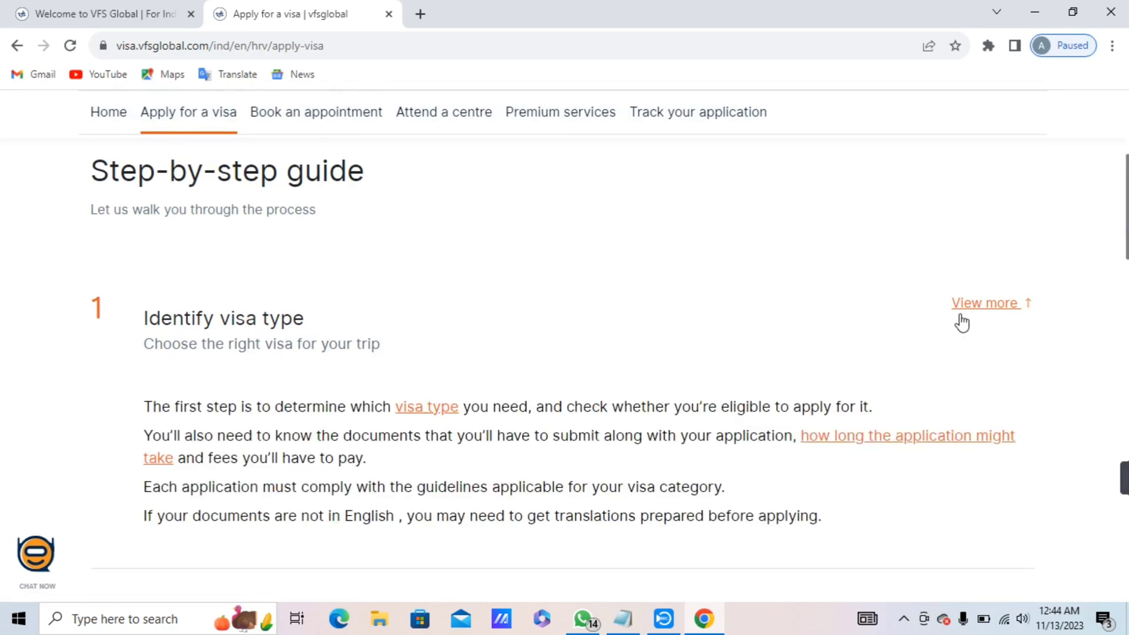
click(419, 414)
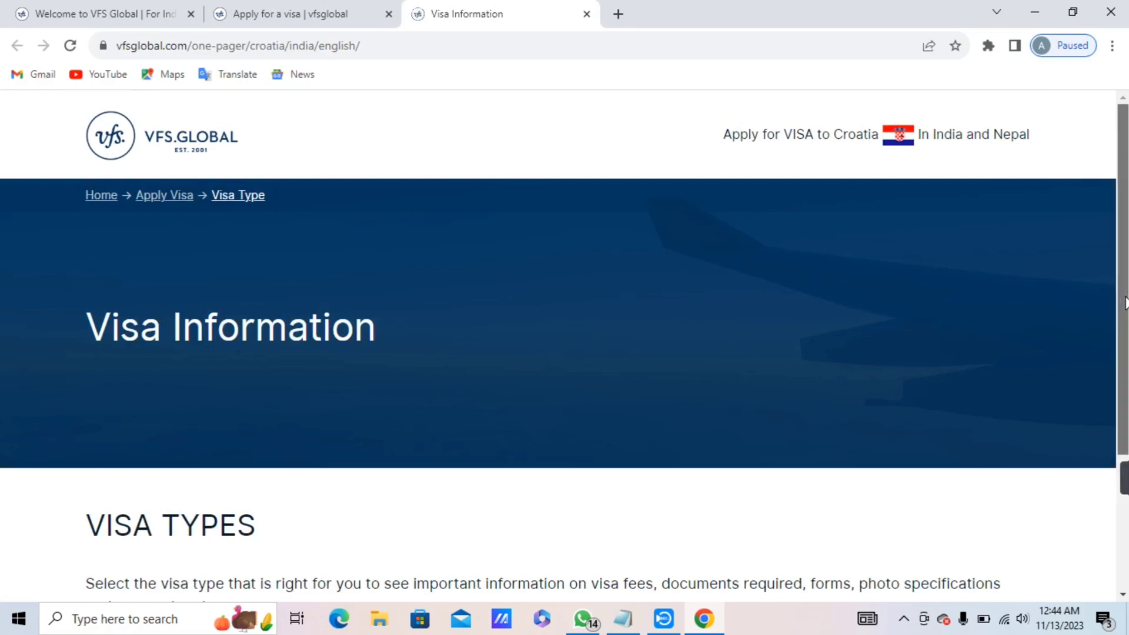
drag(1124, 306, 1124, 404)
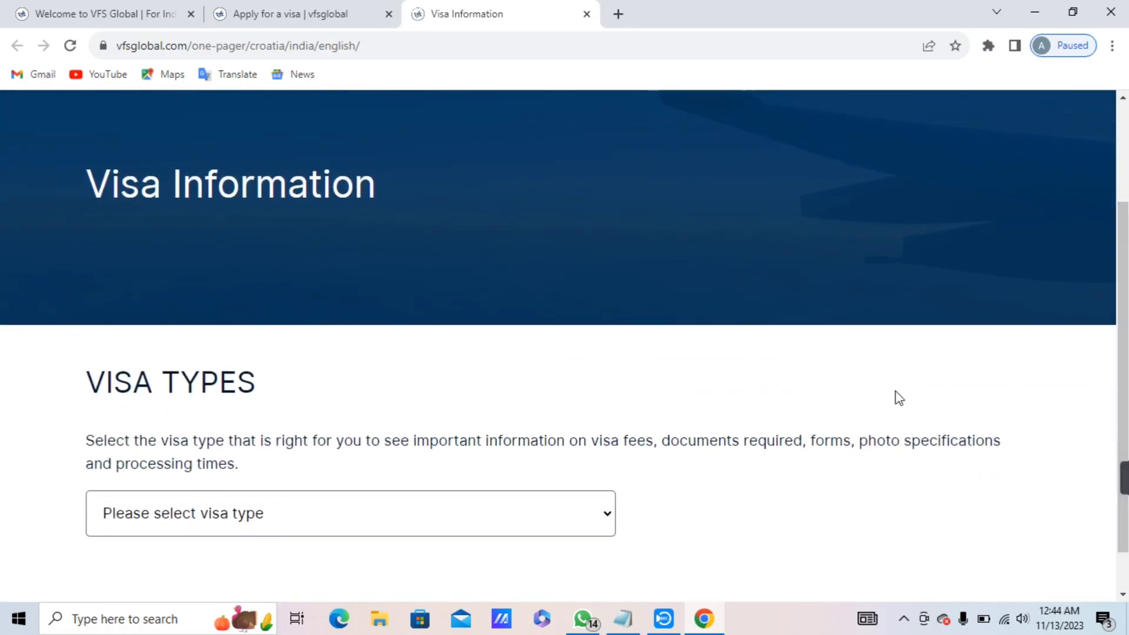
Choose Work Permit and follow the Download Forms link to crovisa.mvep.hr.
click(590, 514)
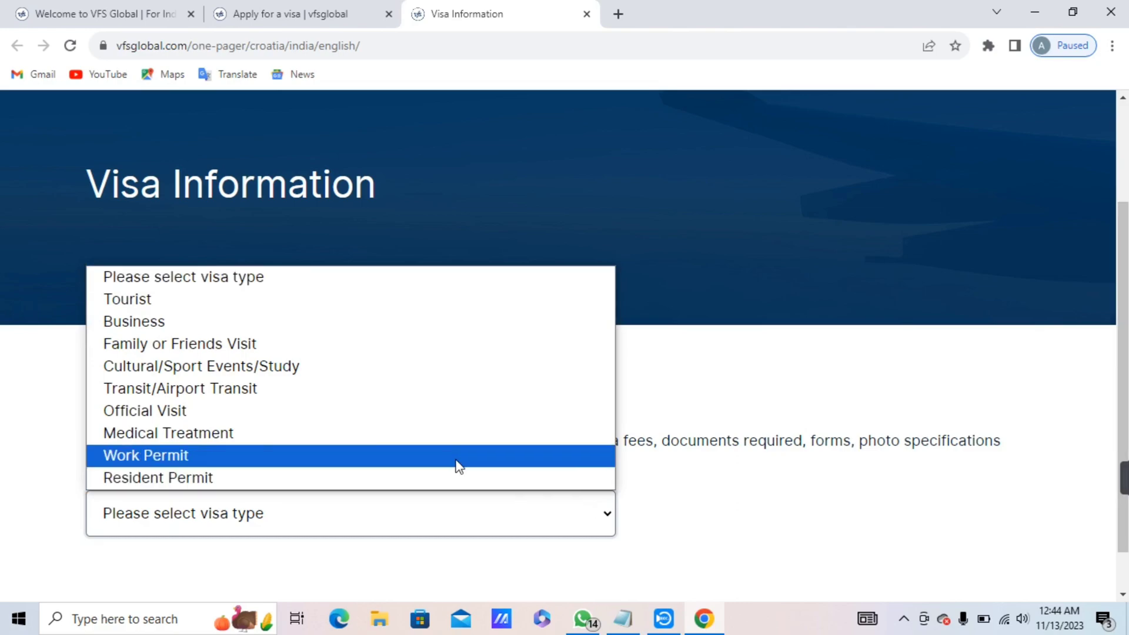
click(428, 455)
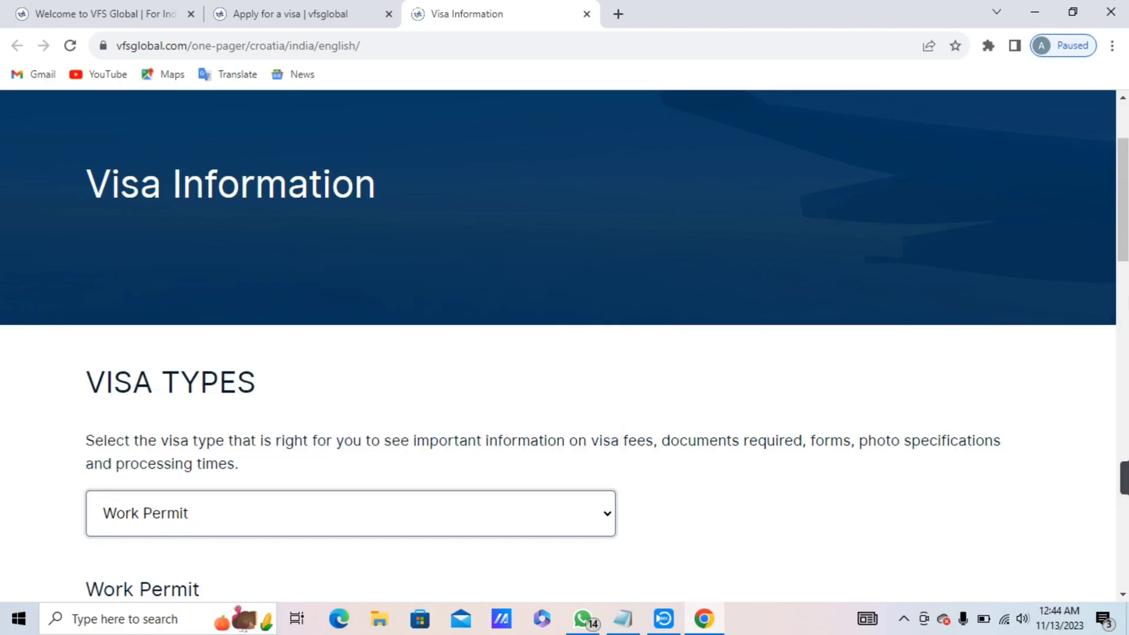
drag(1124, 223, 1123, 257)
scroll(600, 352, down, 1)
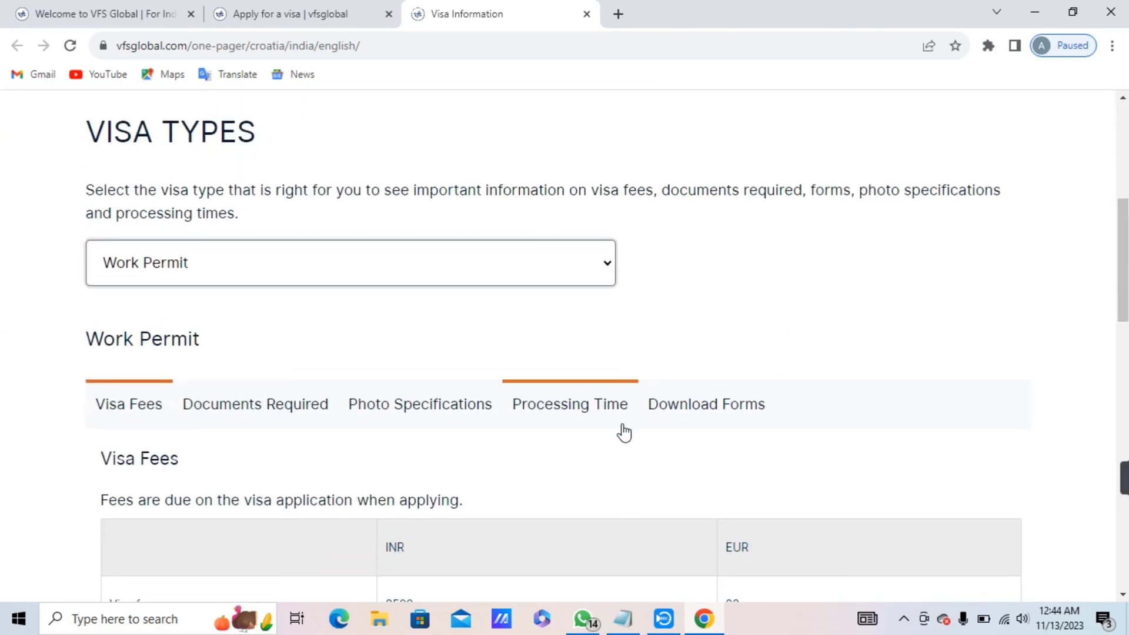
click(679, 405)
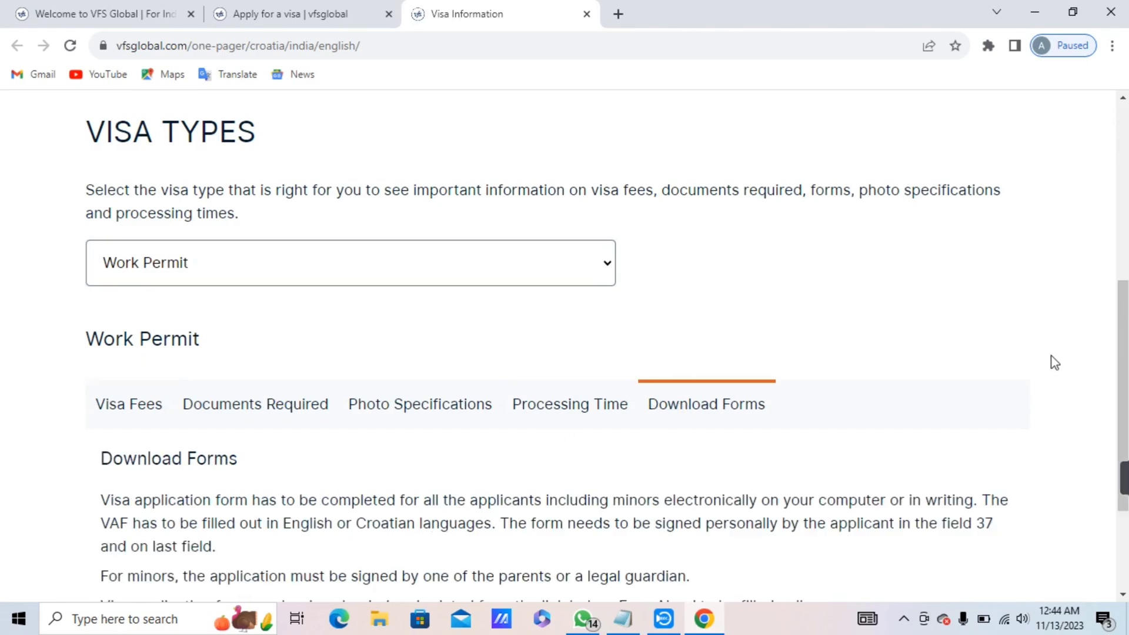
scroll(1052, 361, down, 2)
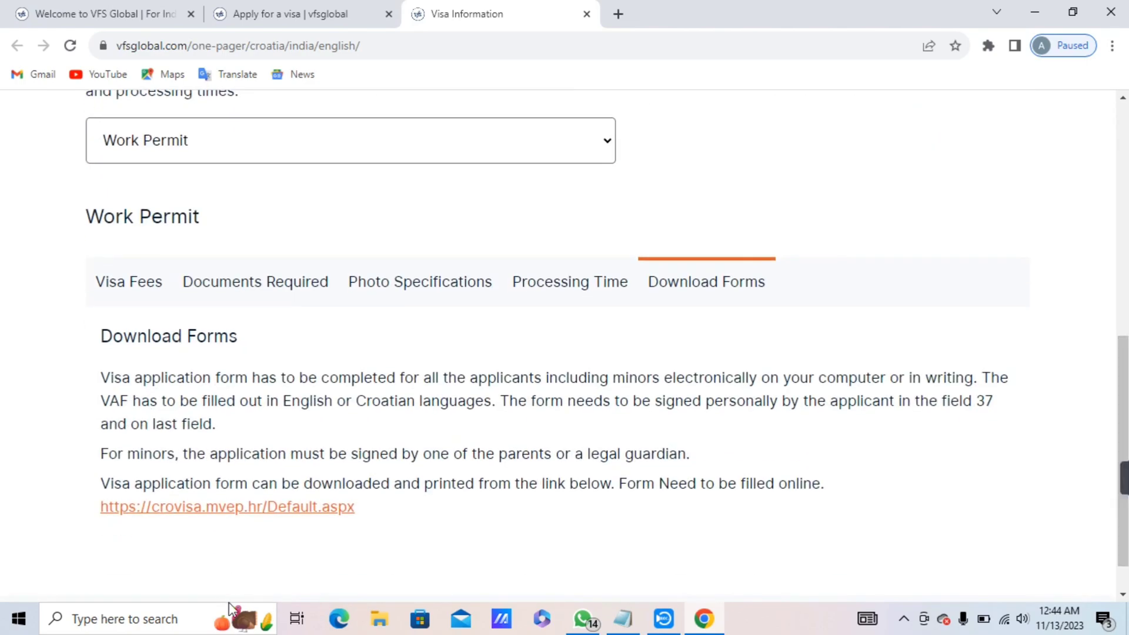
click(295, 507)
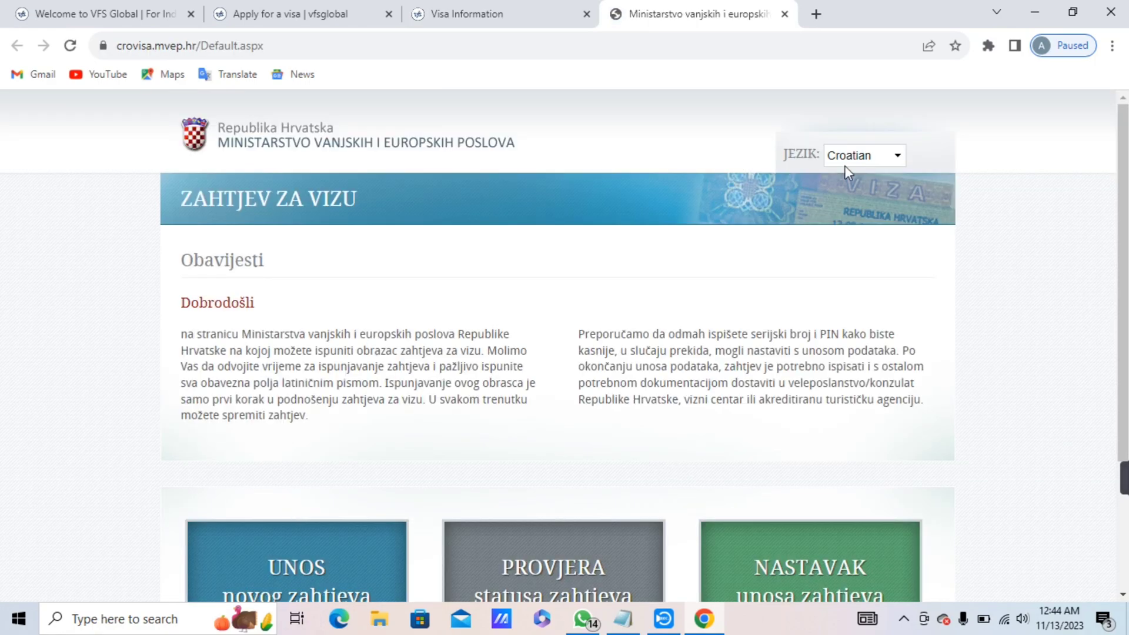
Switch the portal language to English and start a new visa application.
click(880, 156)
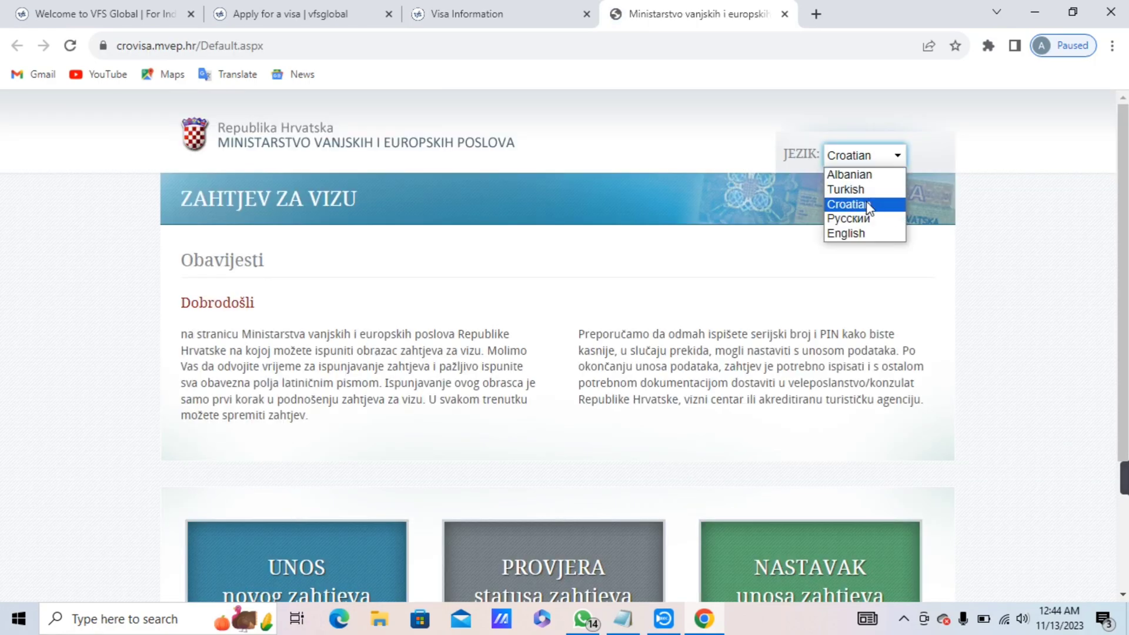
click(867, 235)
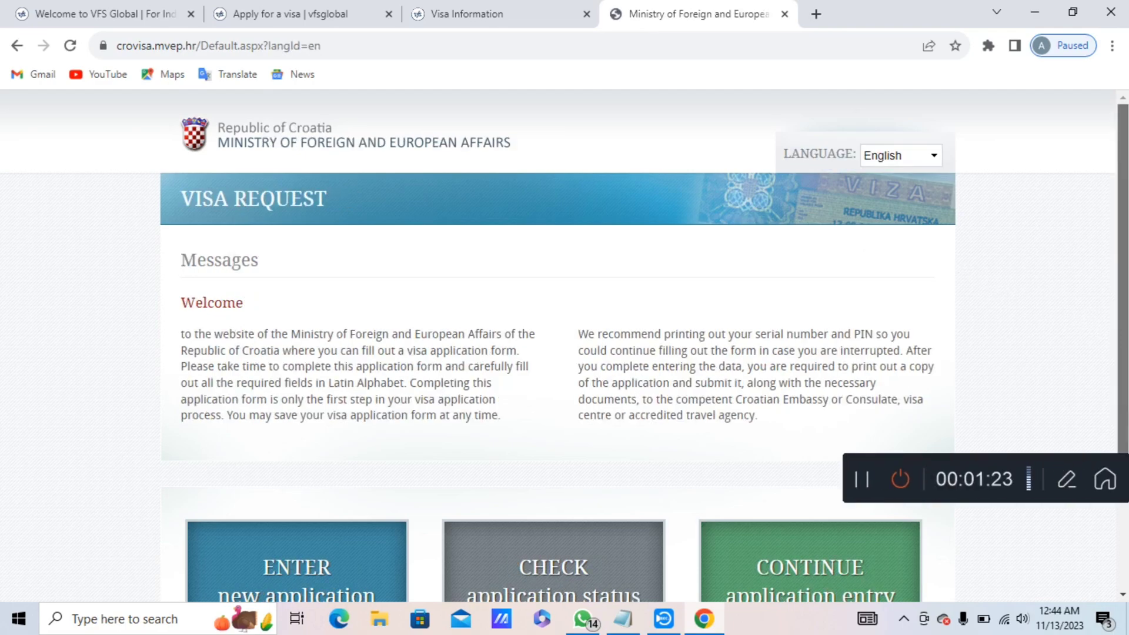
scroll(1122, 350, down, 1)
scroll(564, 347, down, 1)
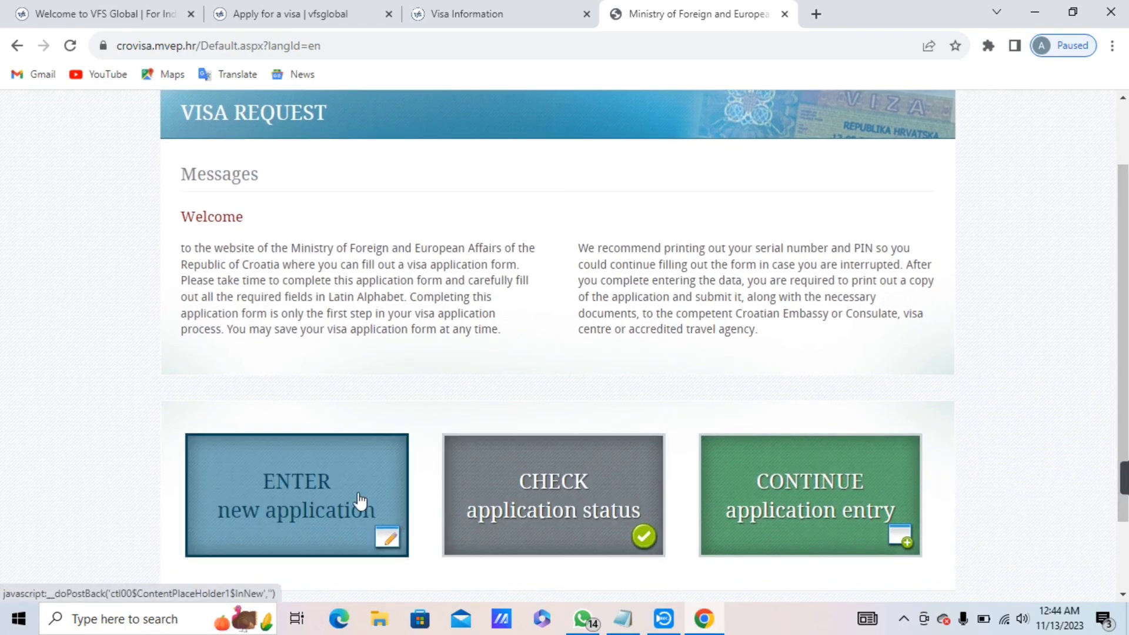
click(364, 496)
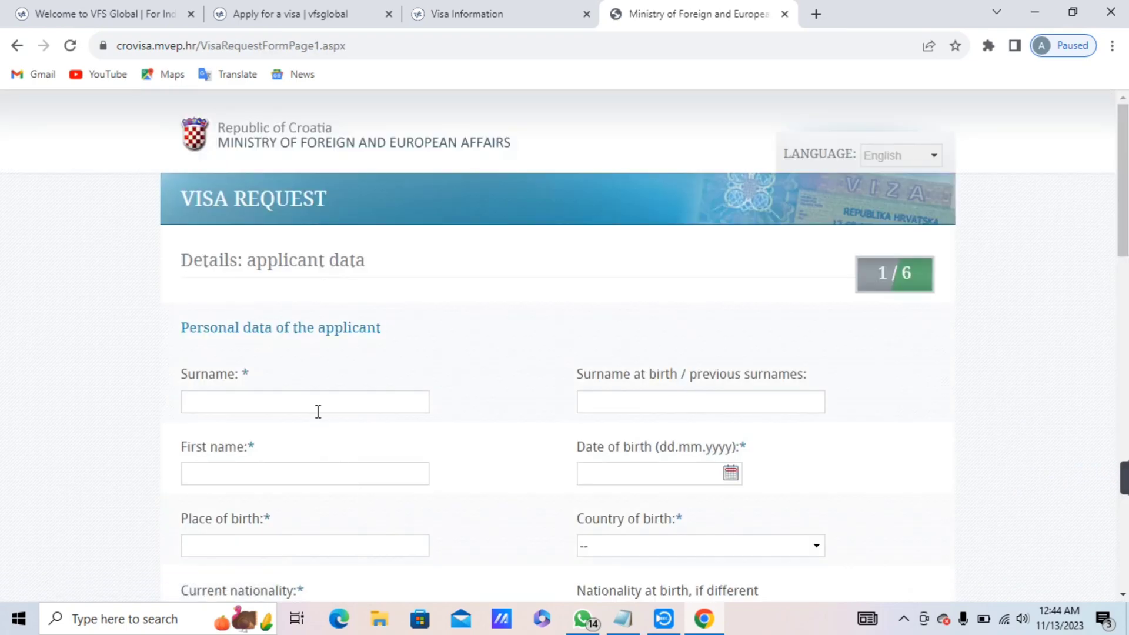
Enter the applicant's surname, surname at birth and first name, using autofill for the first name.
click(316, 408)
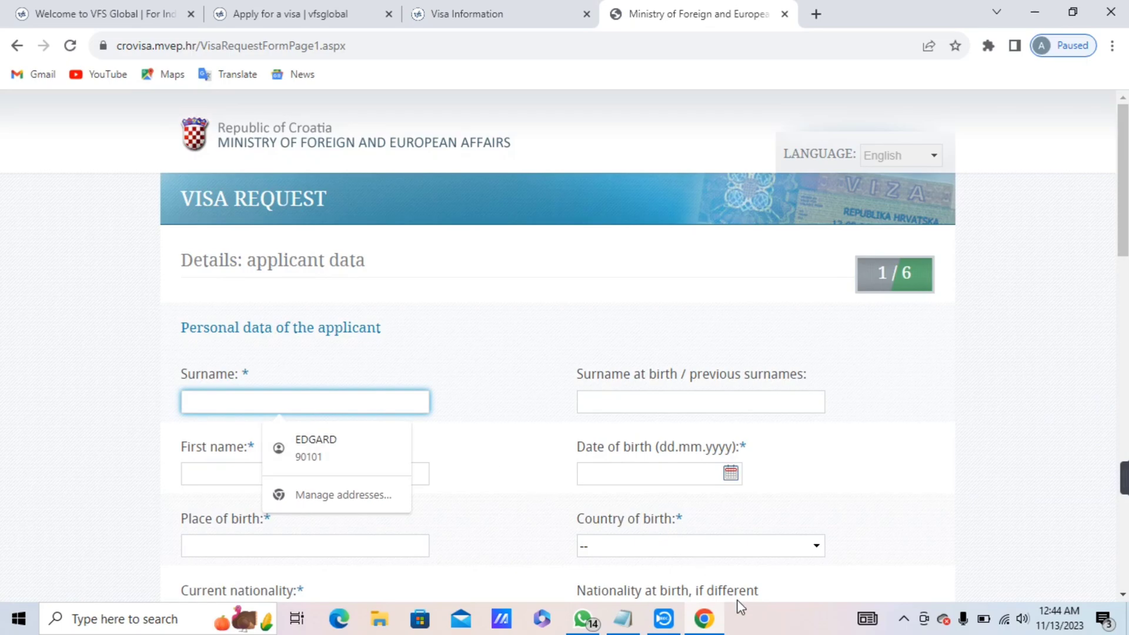
click(621, 609)
click(1008, 53)
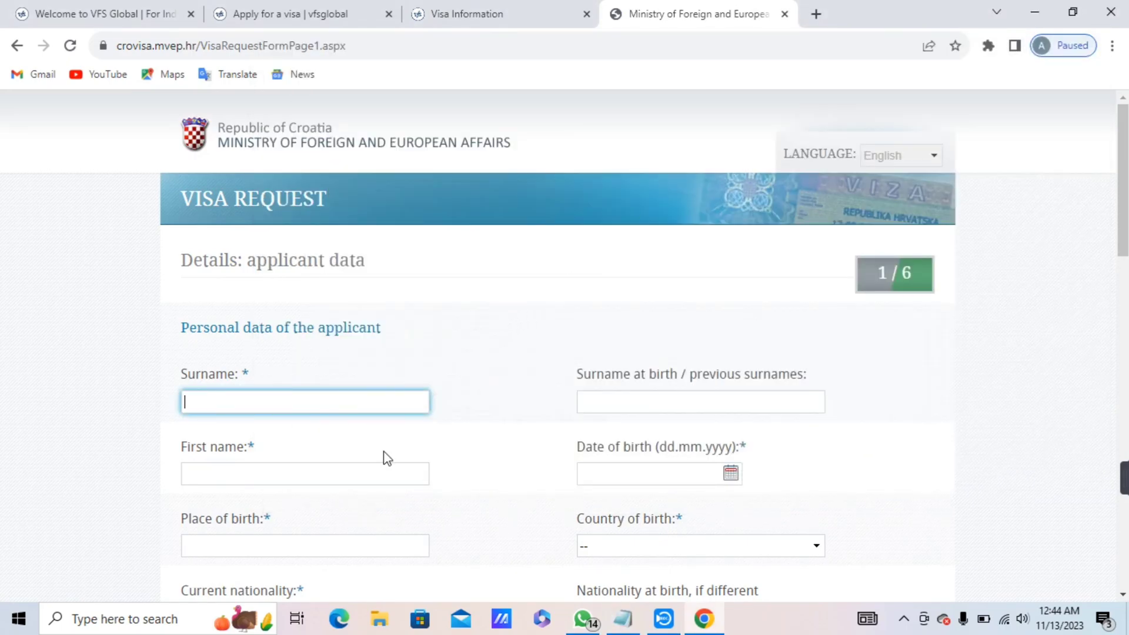
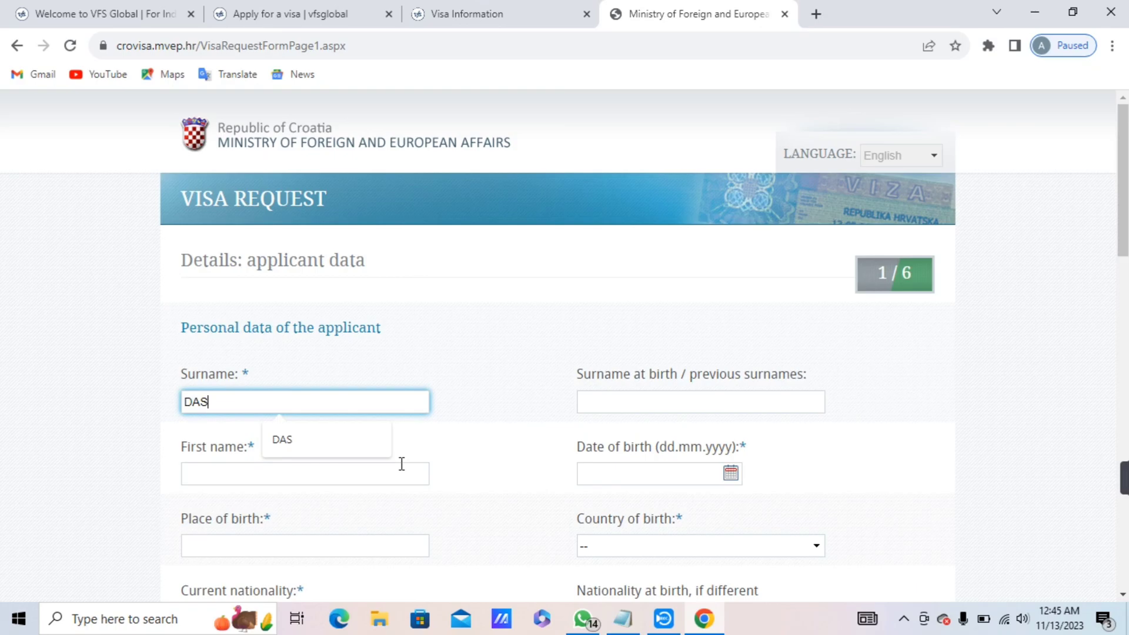
click(693, 402)
text(DAS)
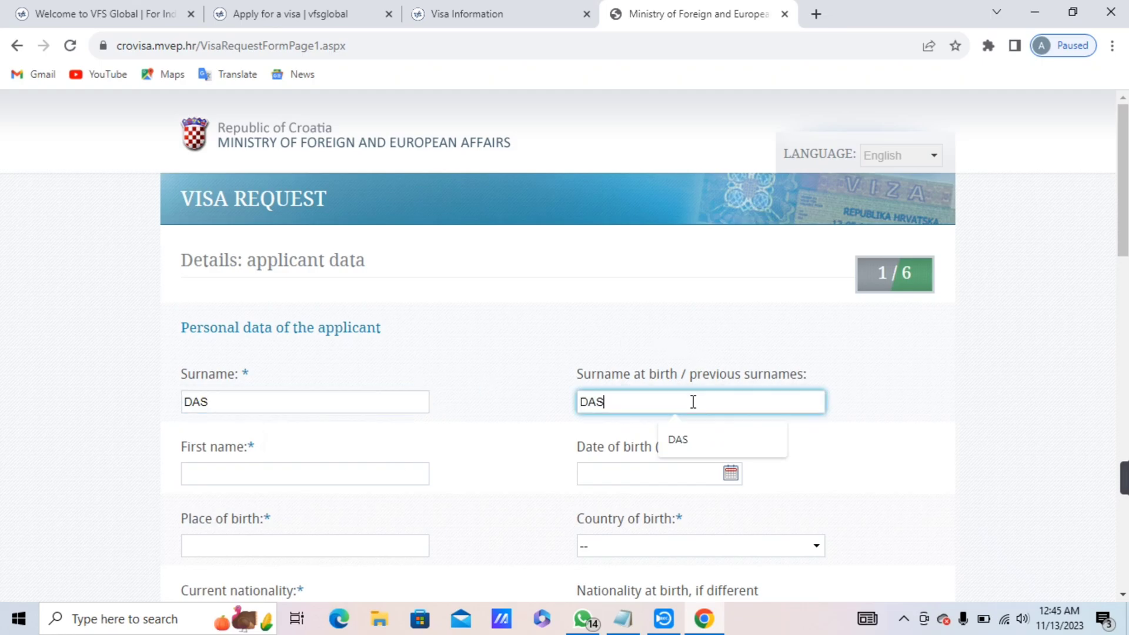
click(253, 472)
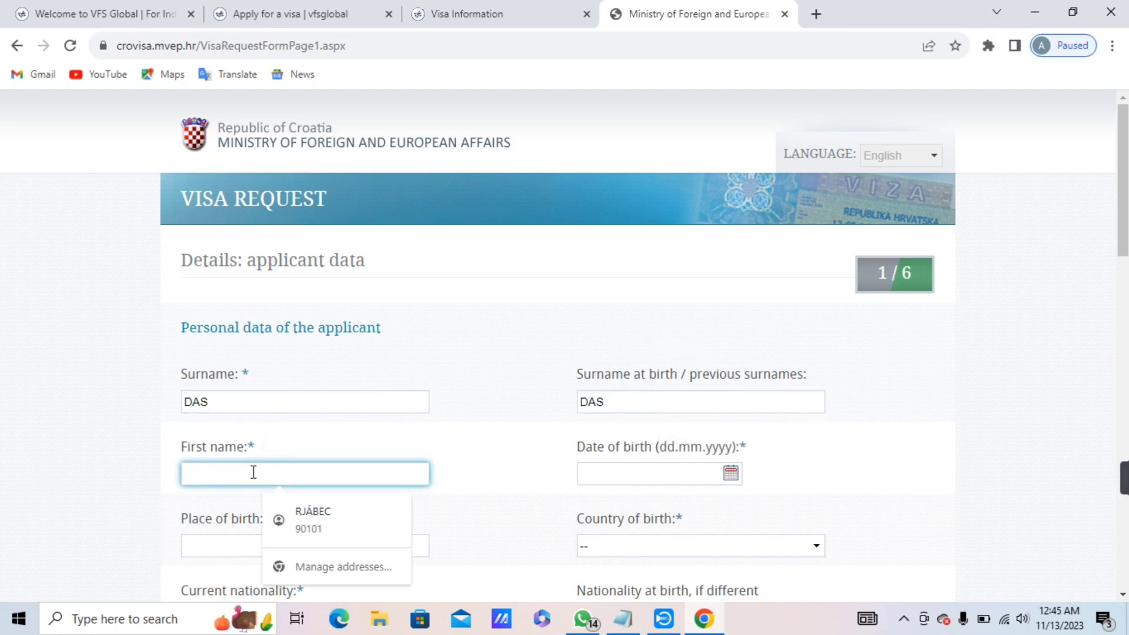
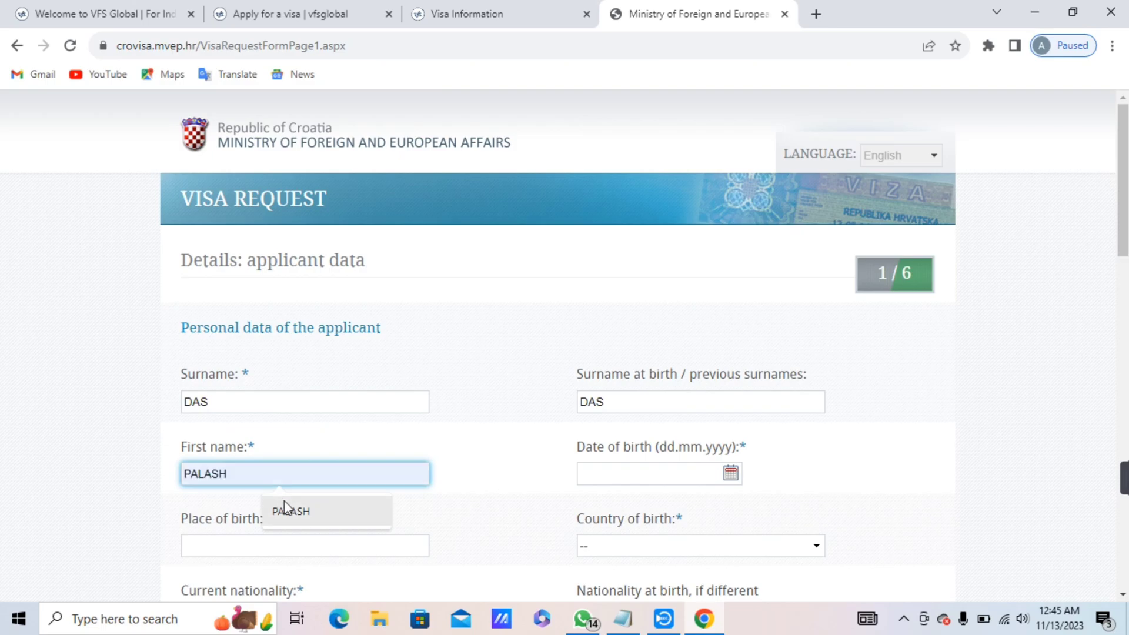
click(291, 511)
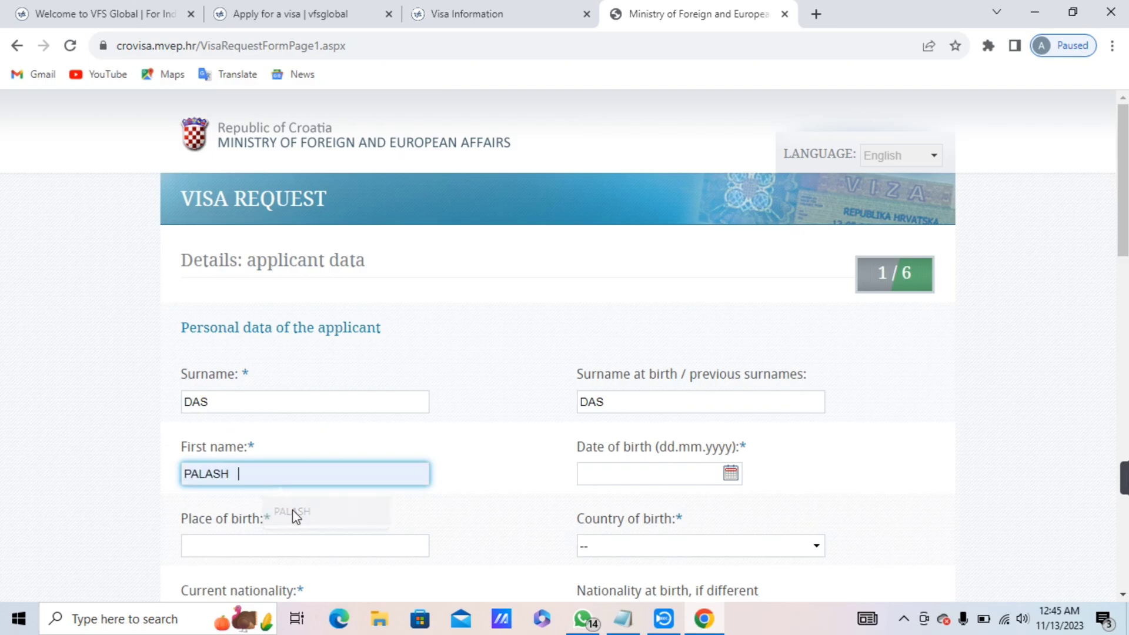
Fill the date of birth and place of birth from saved suggestions.
click(592, 474)
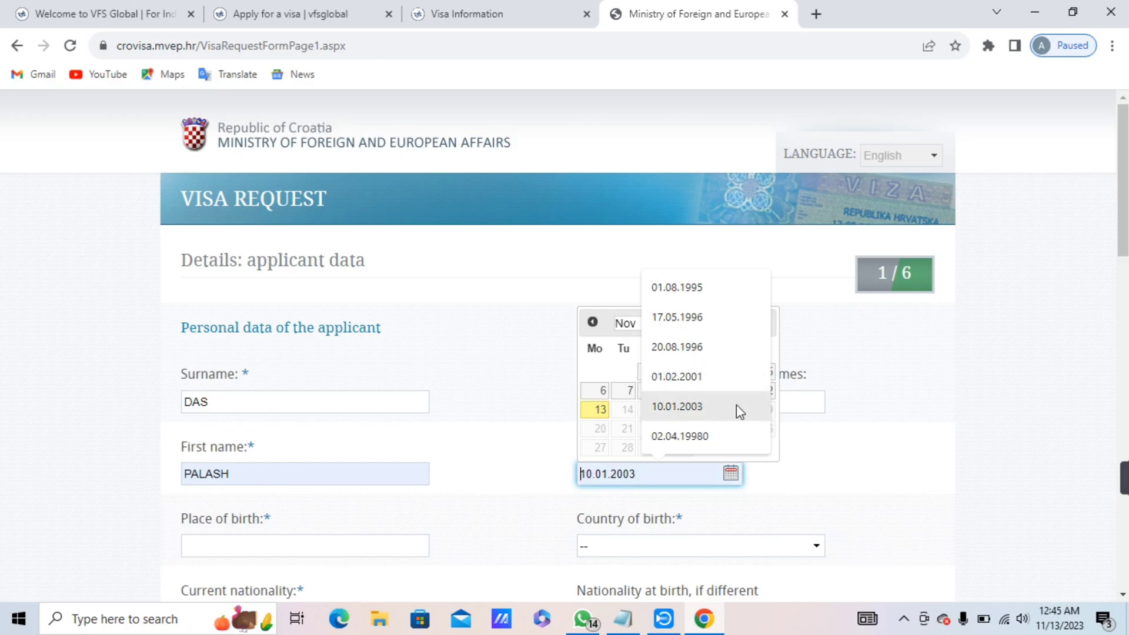
click(704, 443)
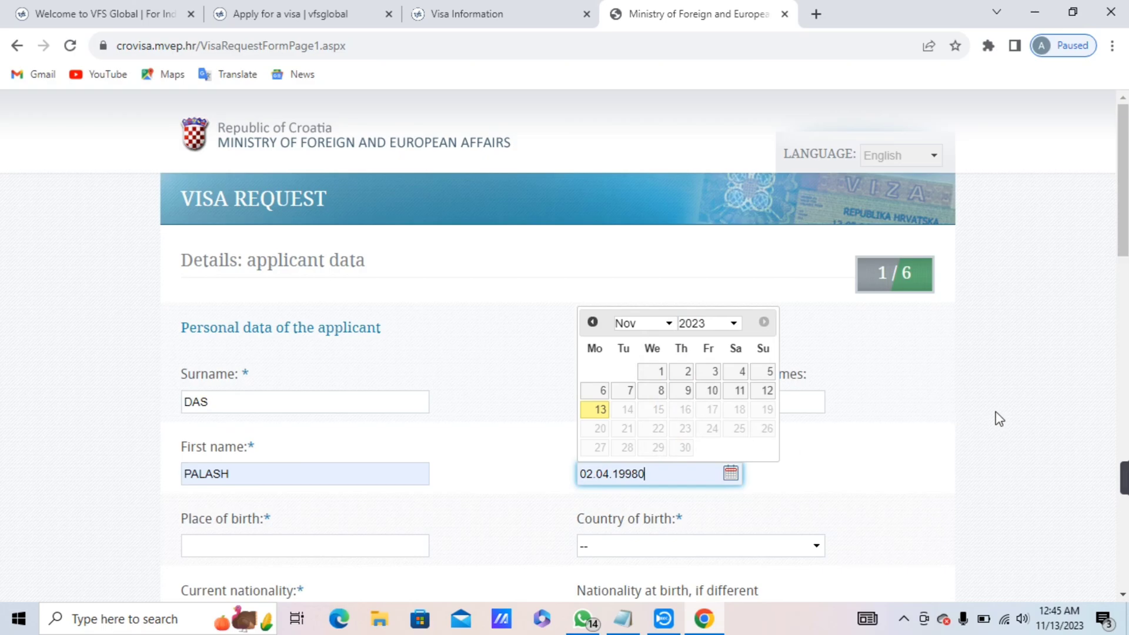
click(967, 406)
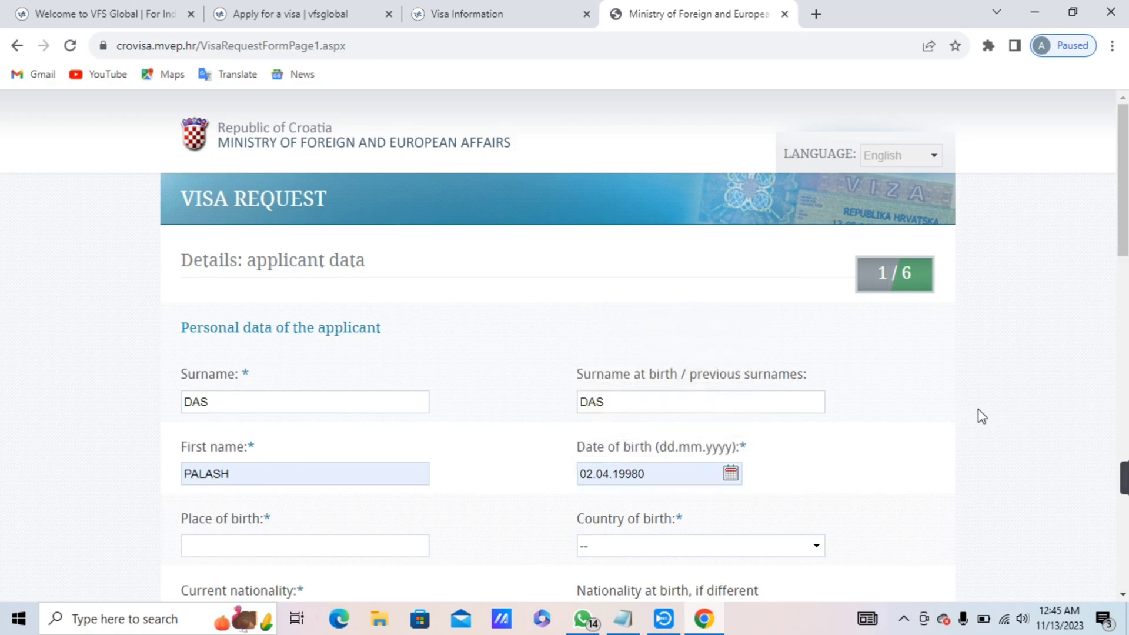
drag(1126, 239, 1124, 284)
click(276, 354)
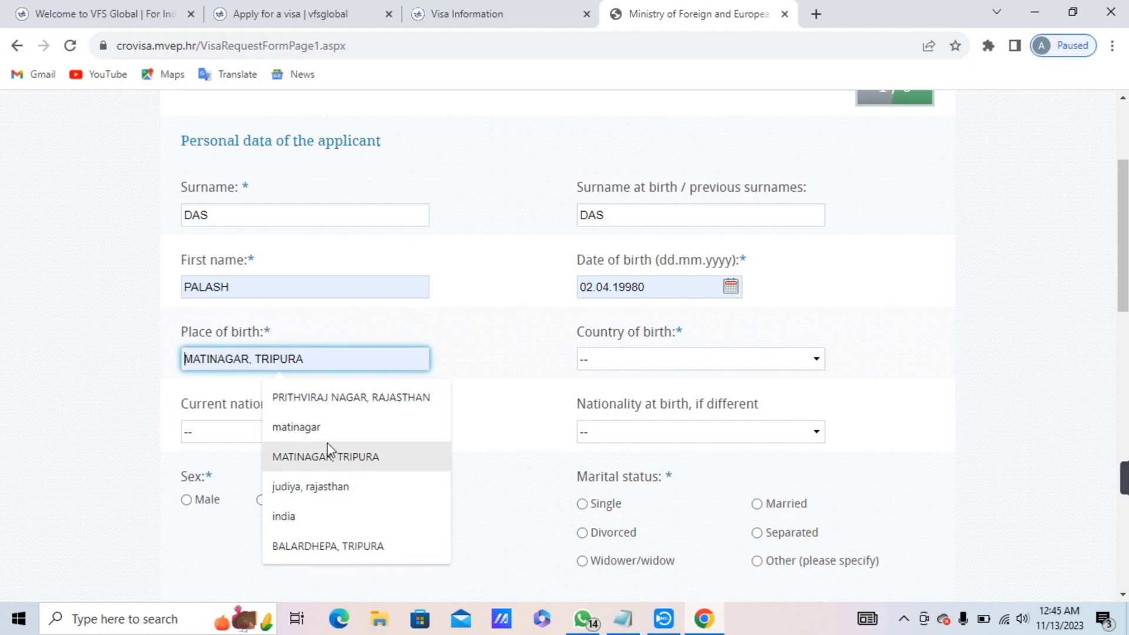
key(Down)
key(Down)
key(Down)
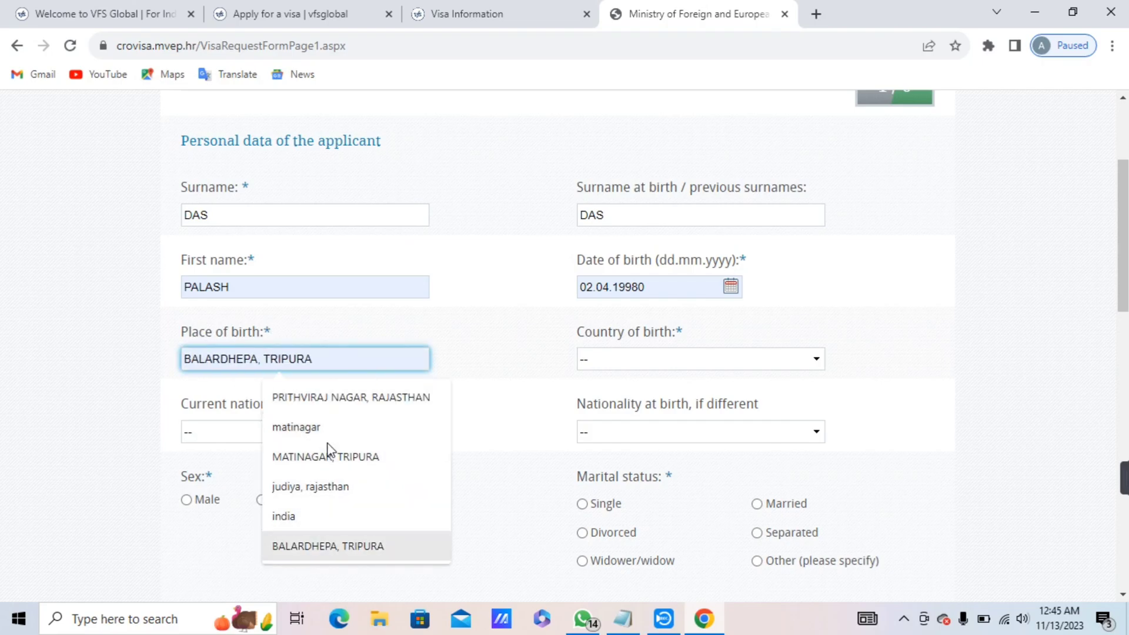
key(Up)
key(Up)
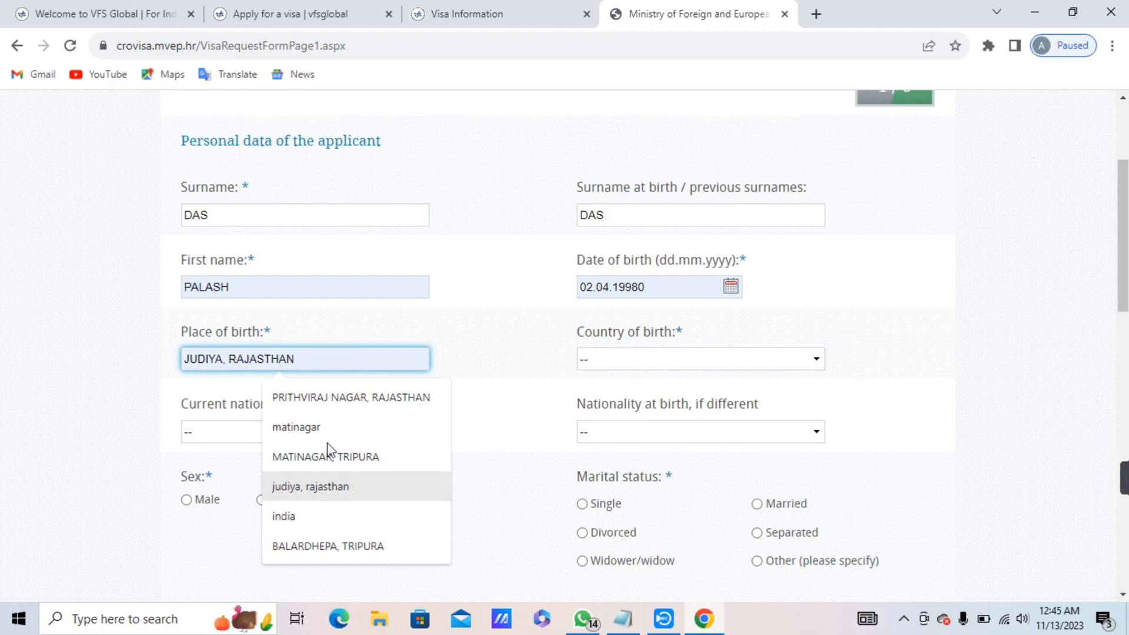
text(CUMILLA)
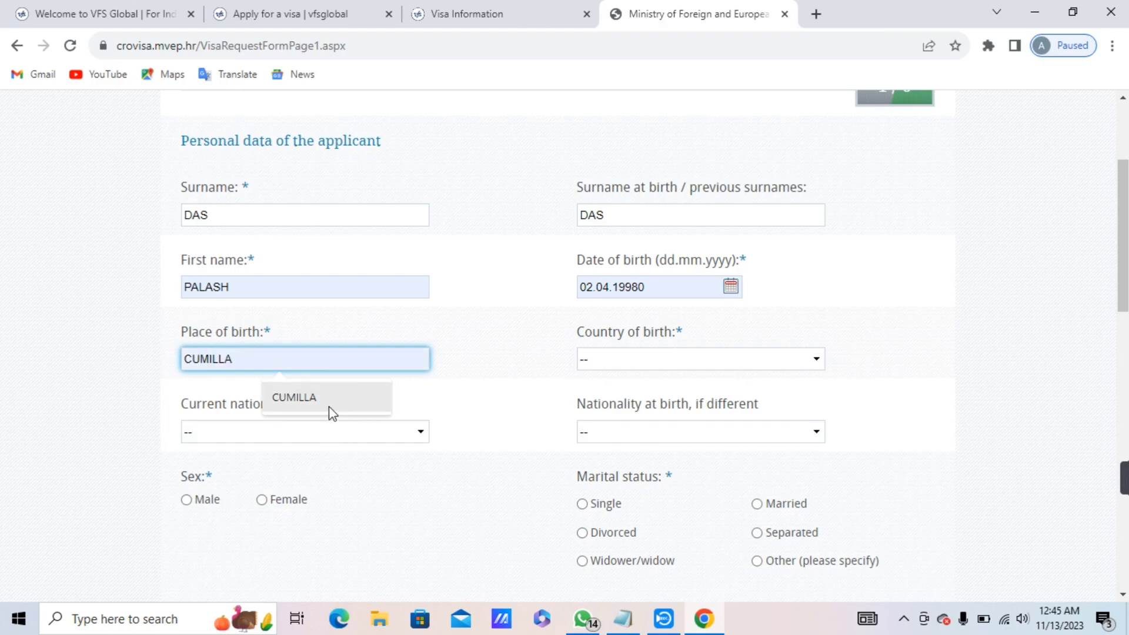
click(329, 410)
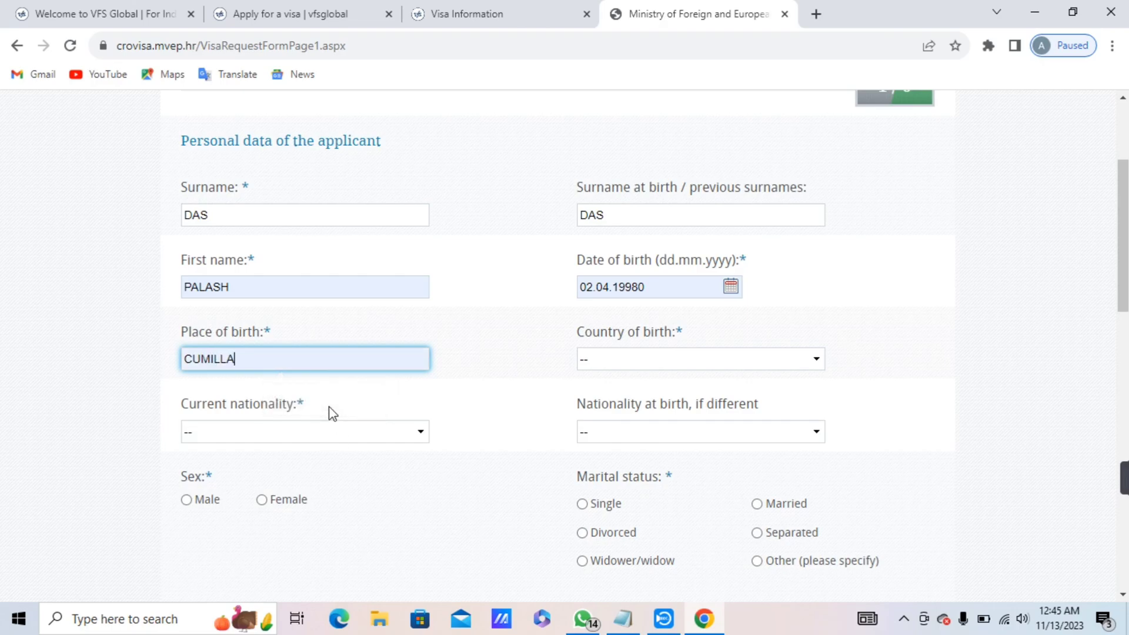
Set the country of birth to BANGLADESH.
click(615, 360)
key(b)
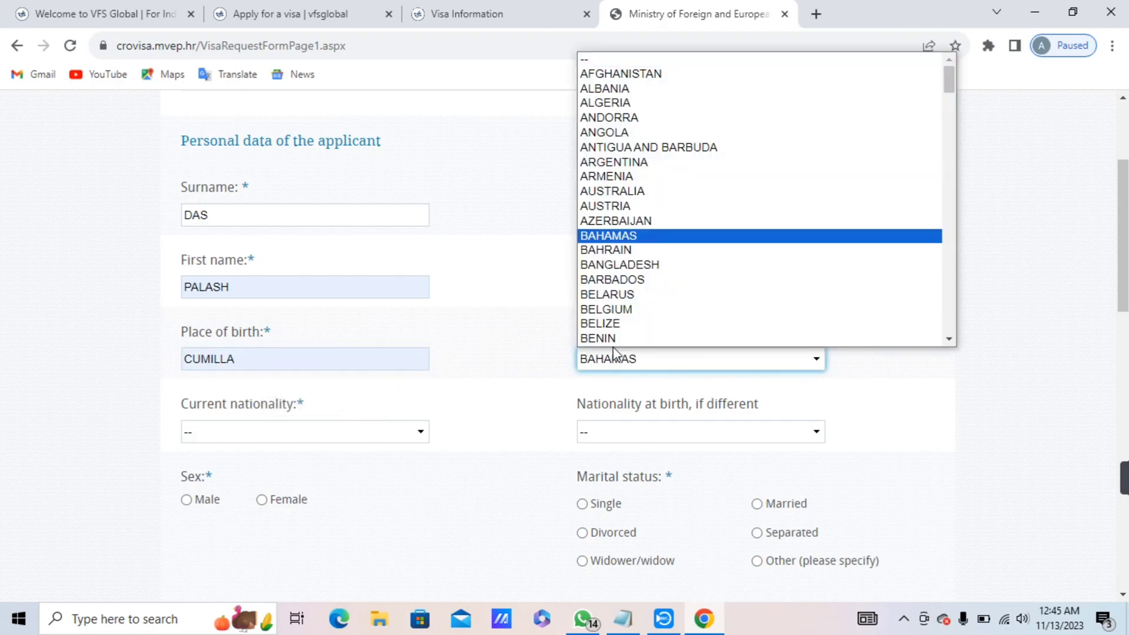
key(a)
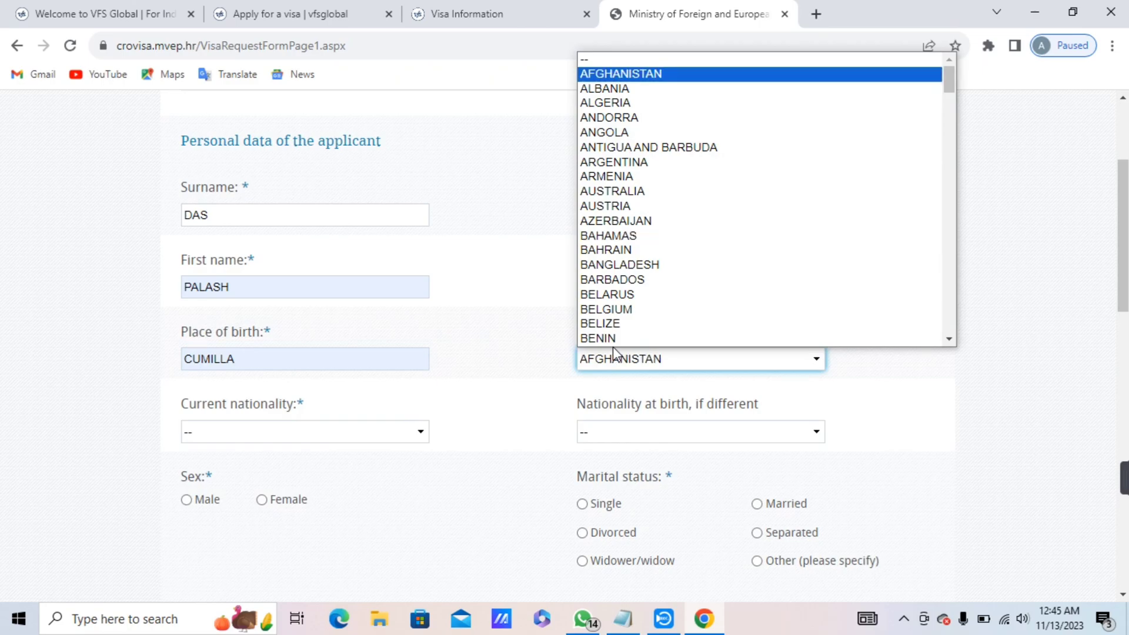
key(n)
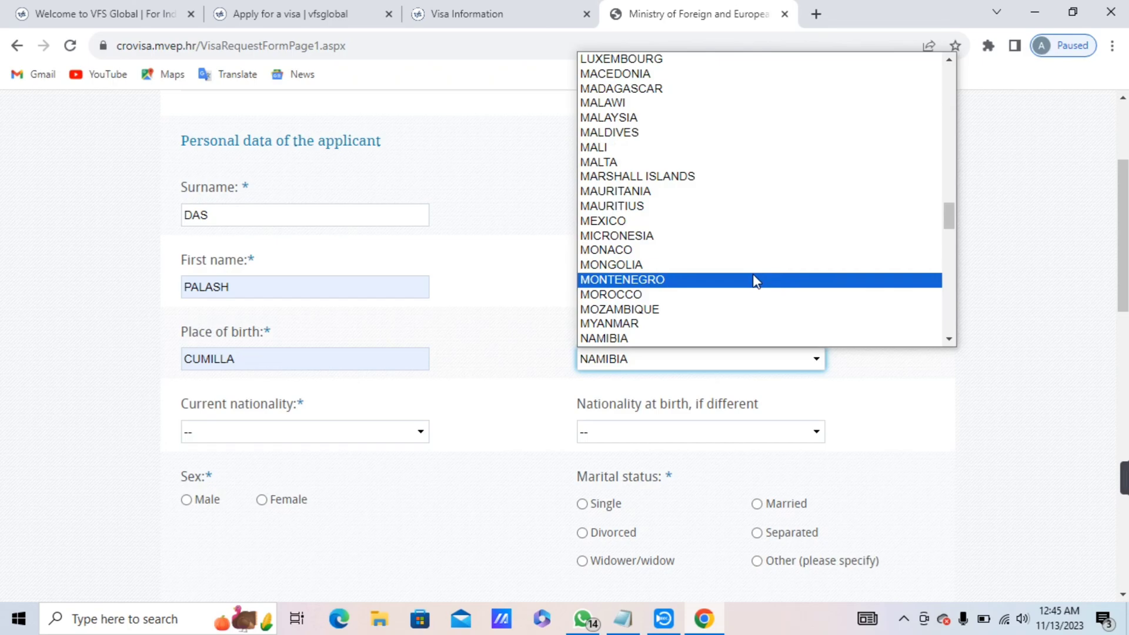
key(b)
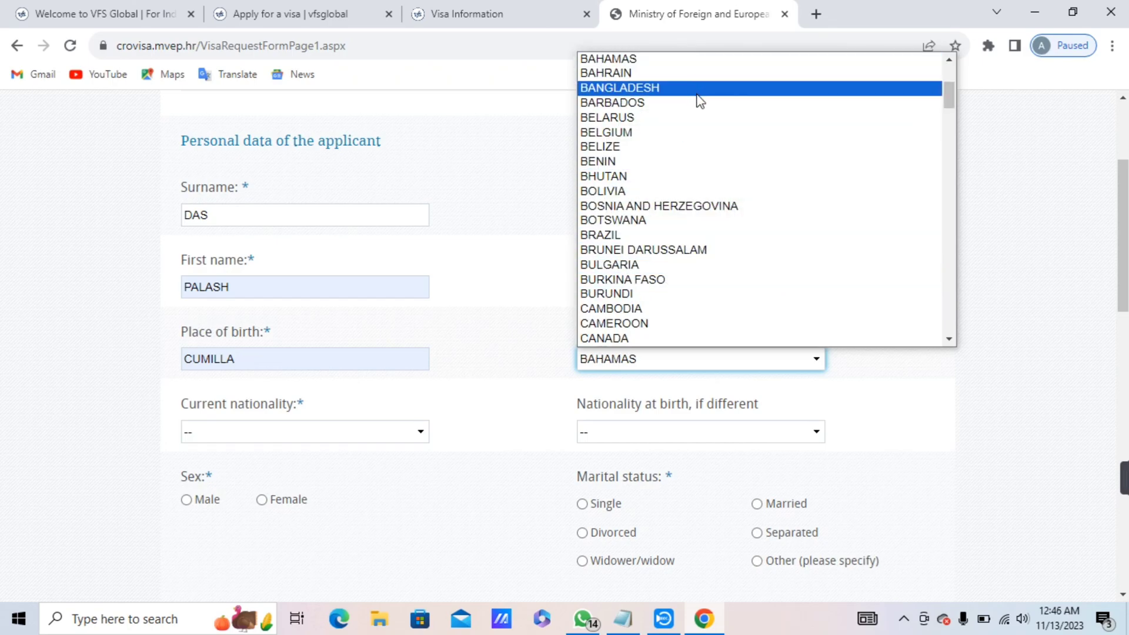
click(692, 89)
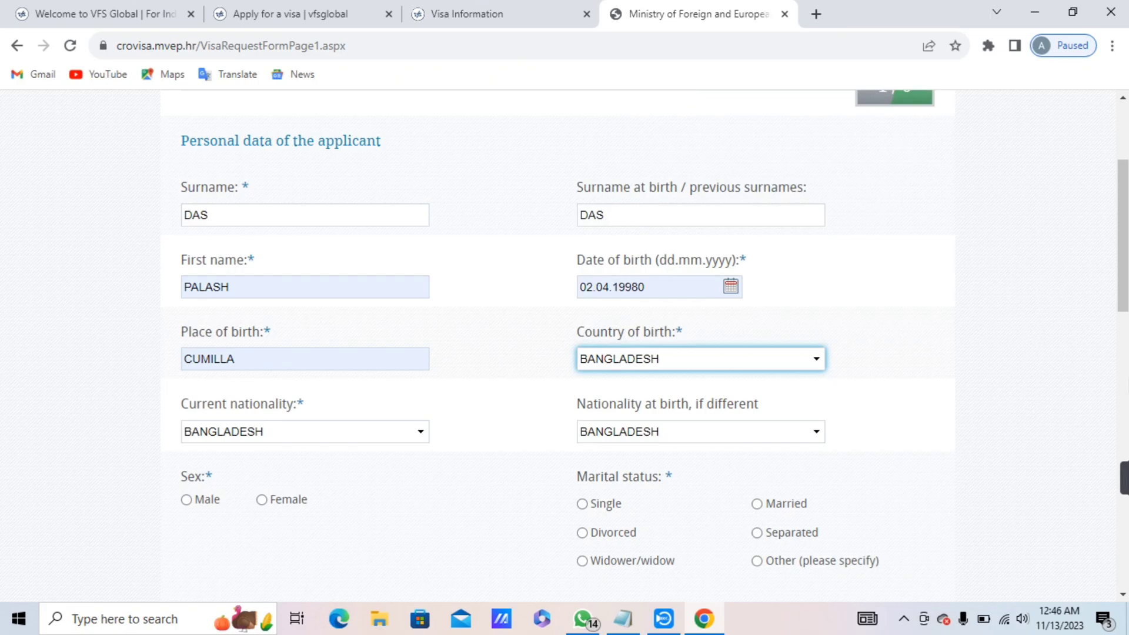
drag(1123, 297, 1125, 332)
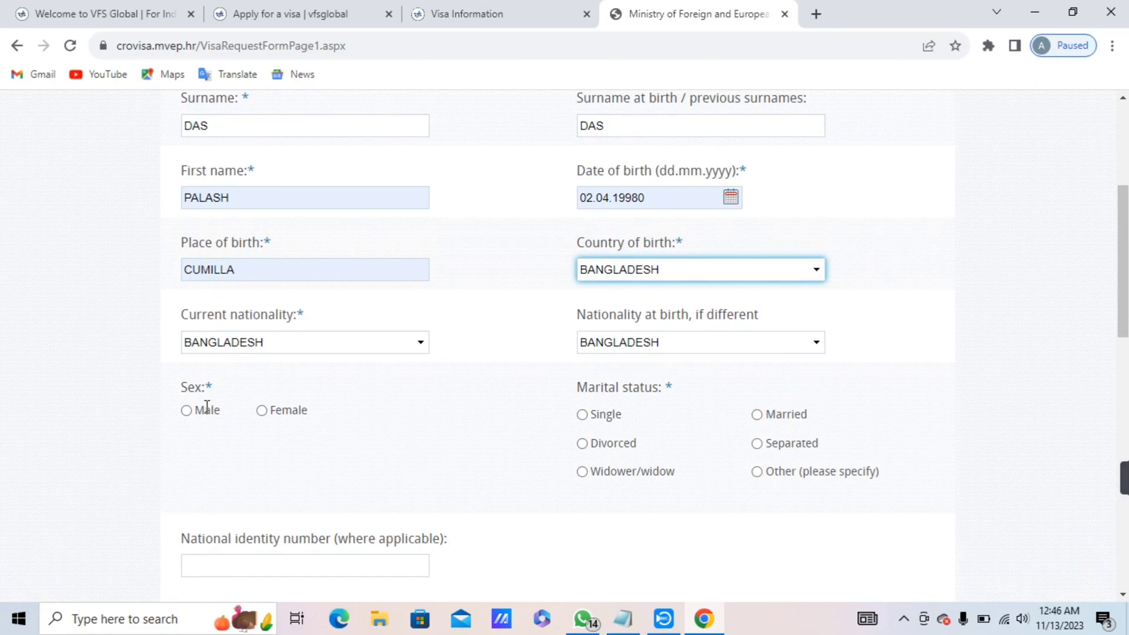
Mark the applicant as Male and Married.
click(188, 411)
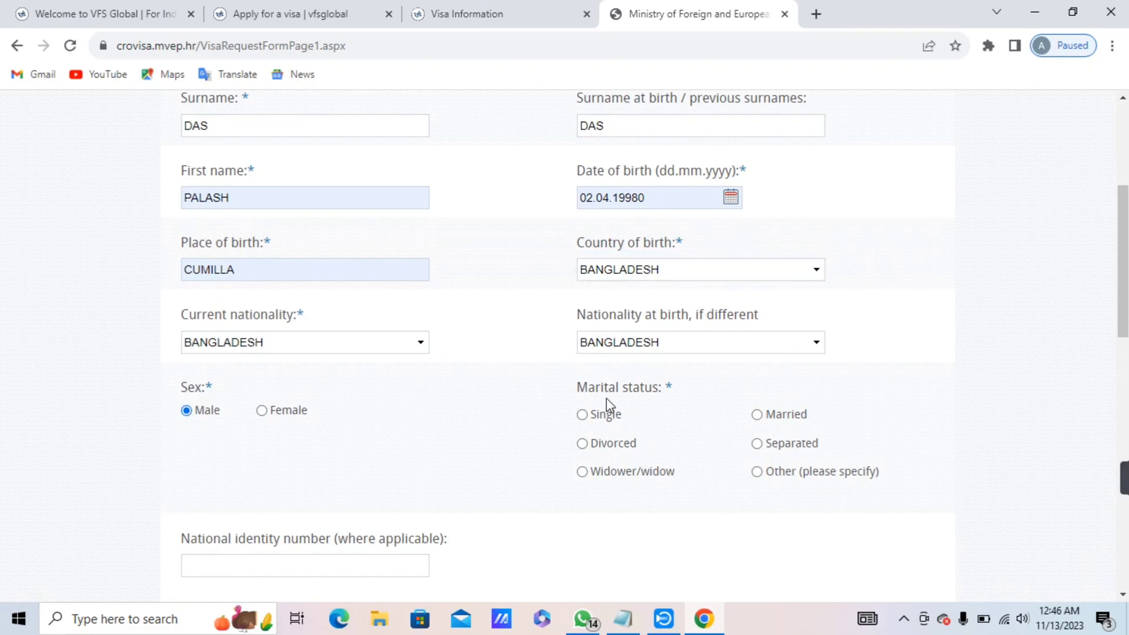
click(757, 415)
scroll(1123, 258, down, 2)
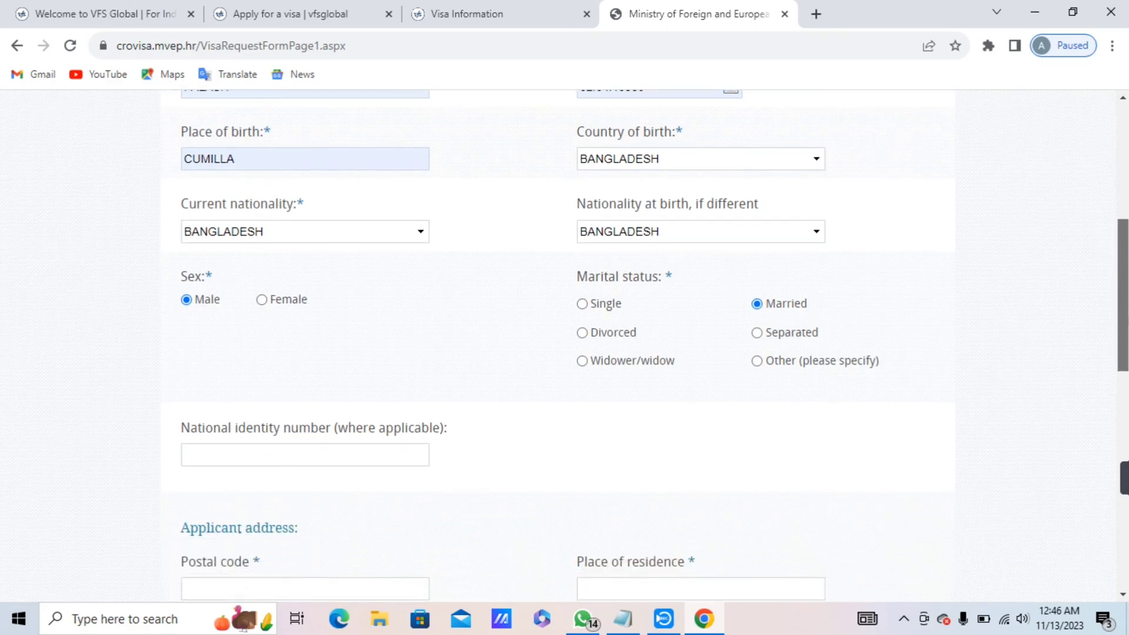
click(412, 455)
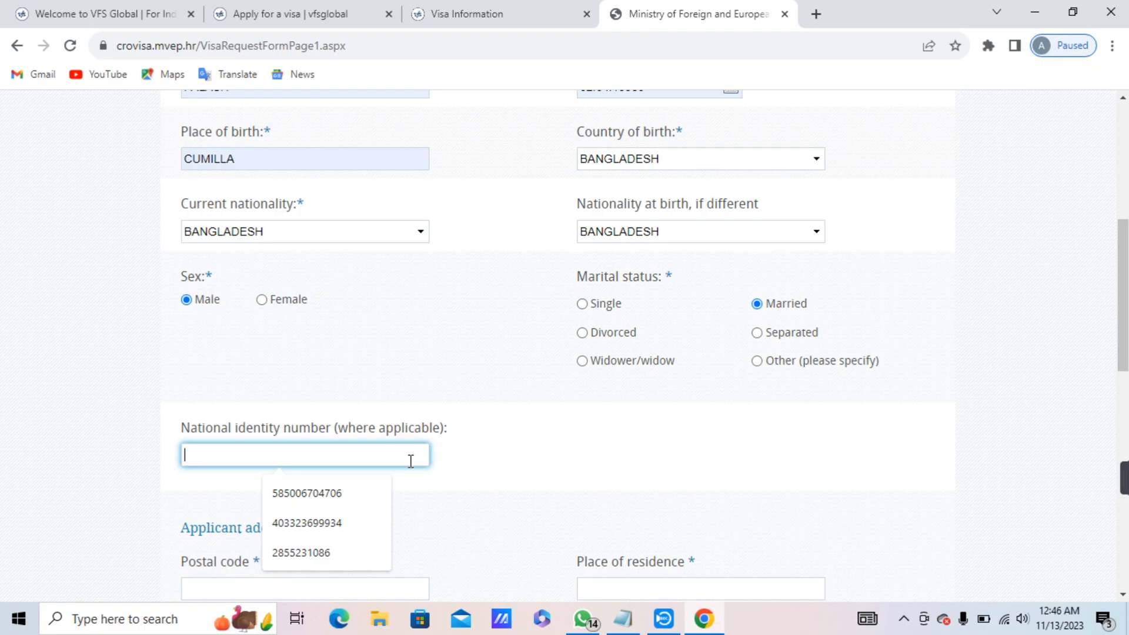
Fill the national identity number from the saved suggestion.
click(334, 555)
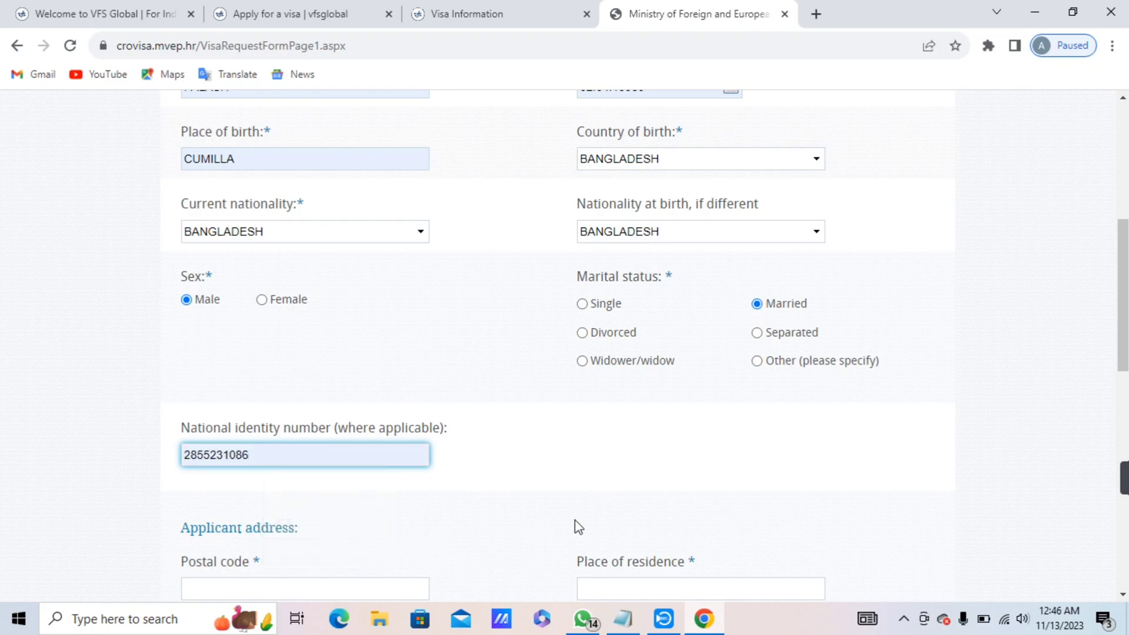
drag(1120, 246, 1119, 298)
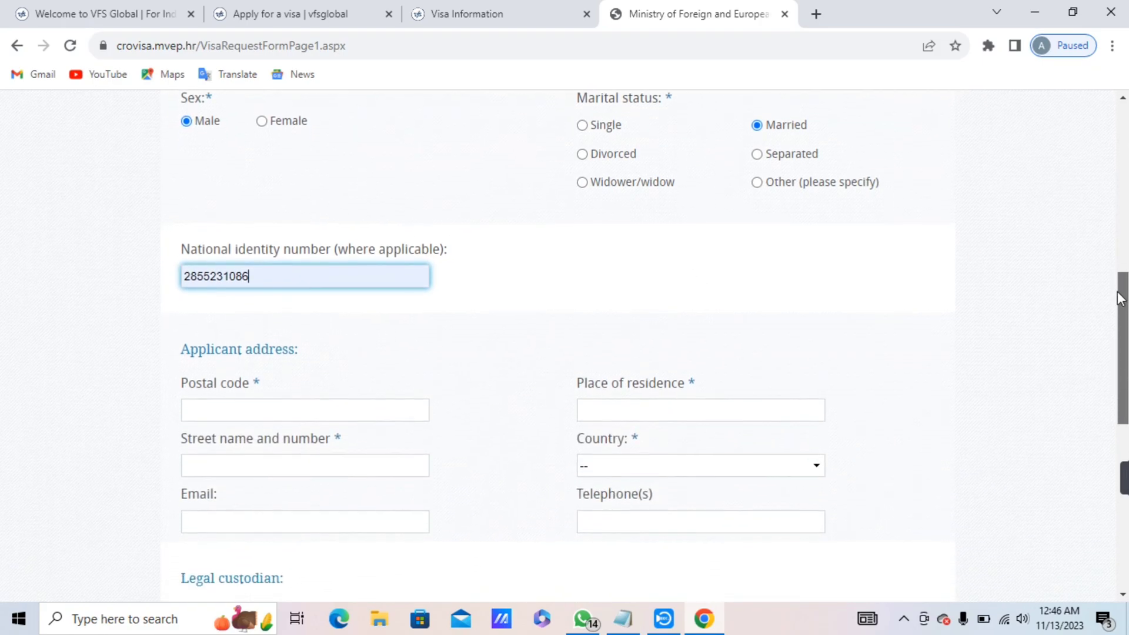
click(374, 413)
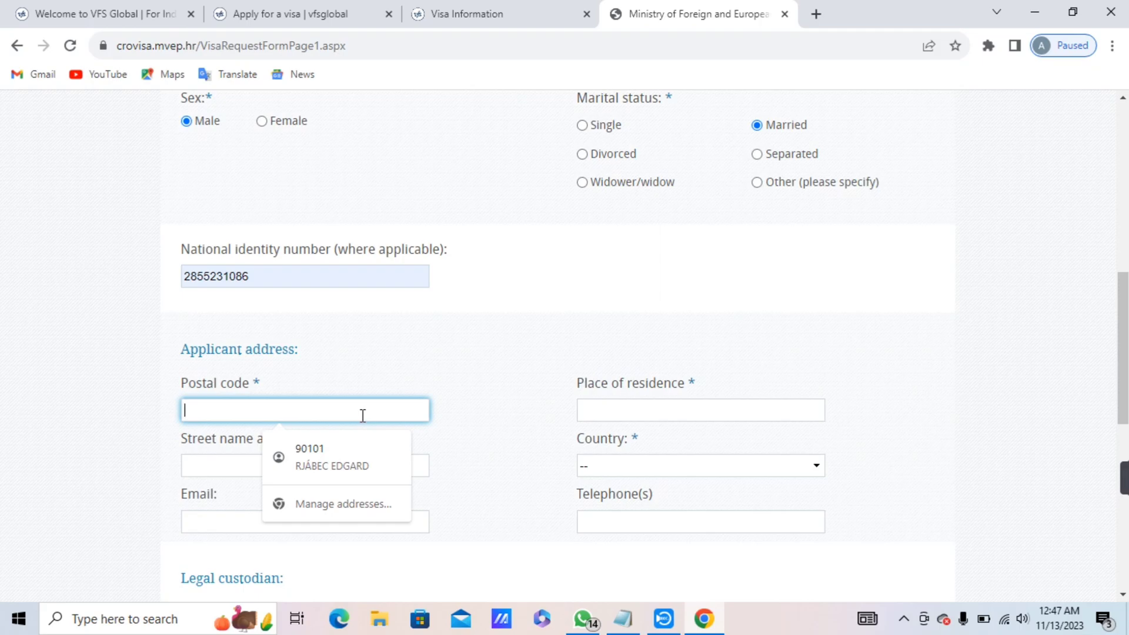
Fill the postal code and street address from saved suggestions.
text(3560)
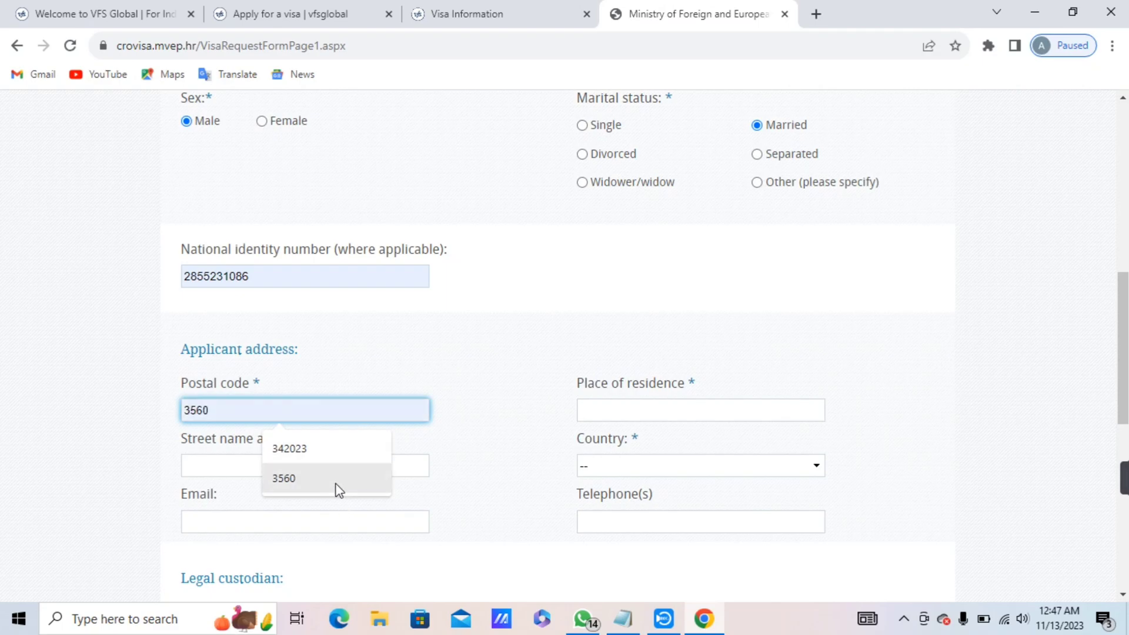
click(339, 488)
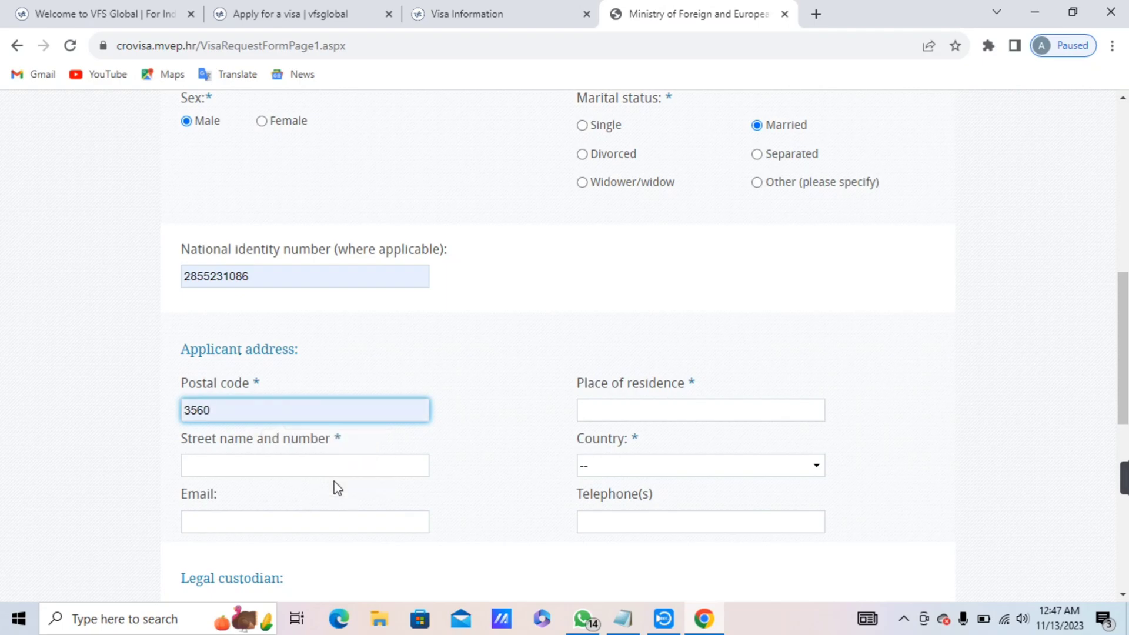
click(373, 475)
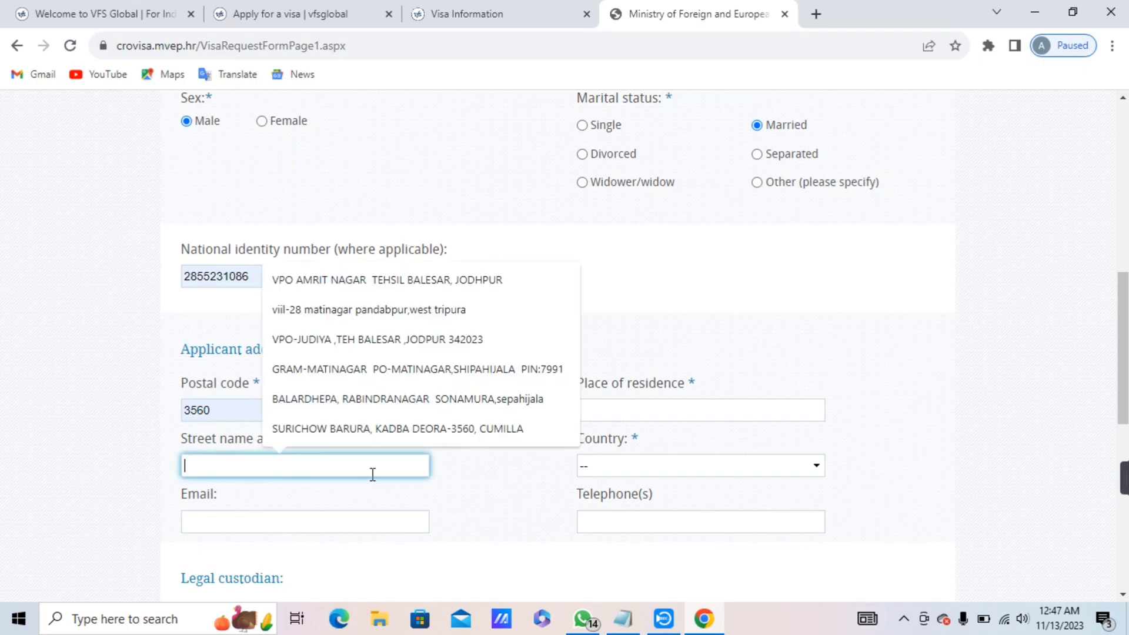
click(387, 434)
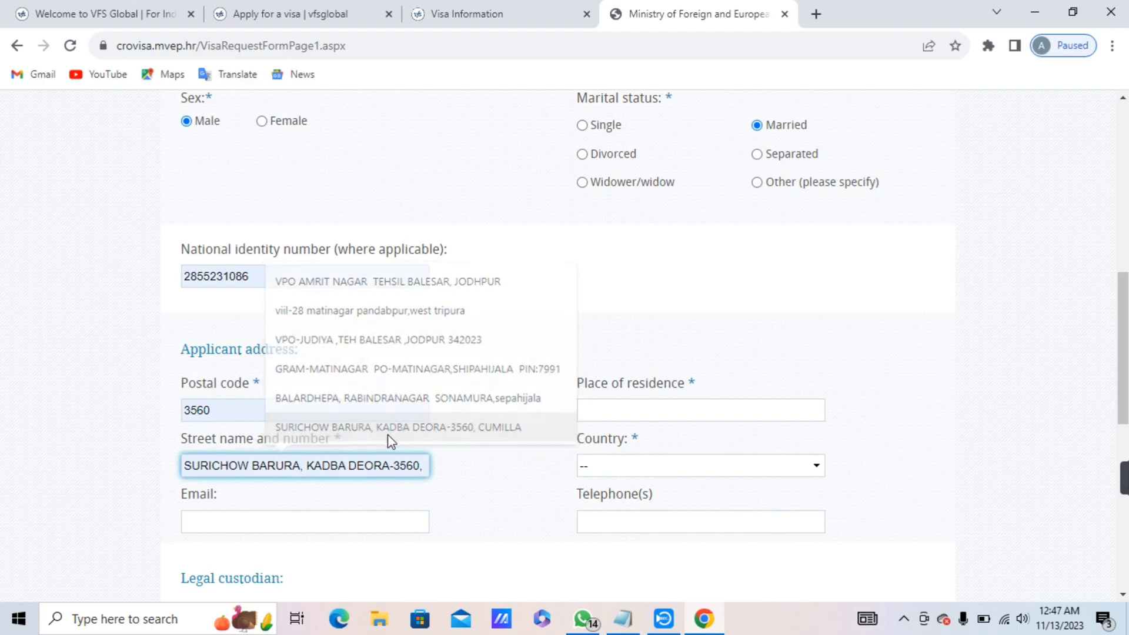
Append the town name to the end of the street address line.
click(625, 412)
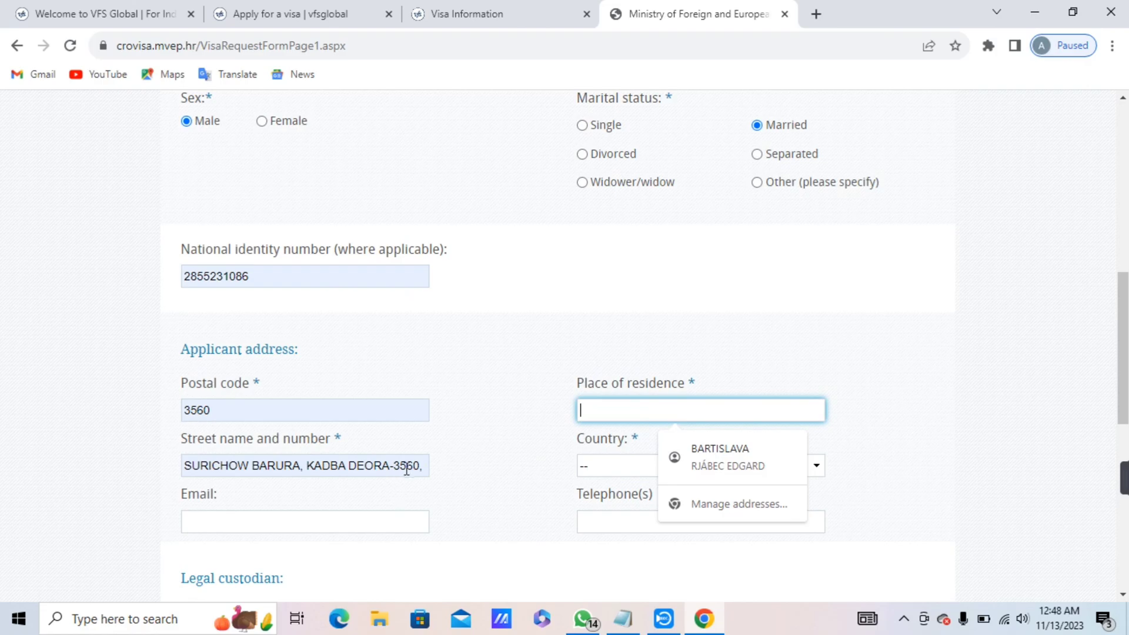
click(426, 465)
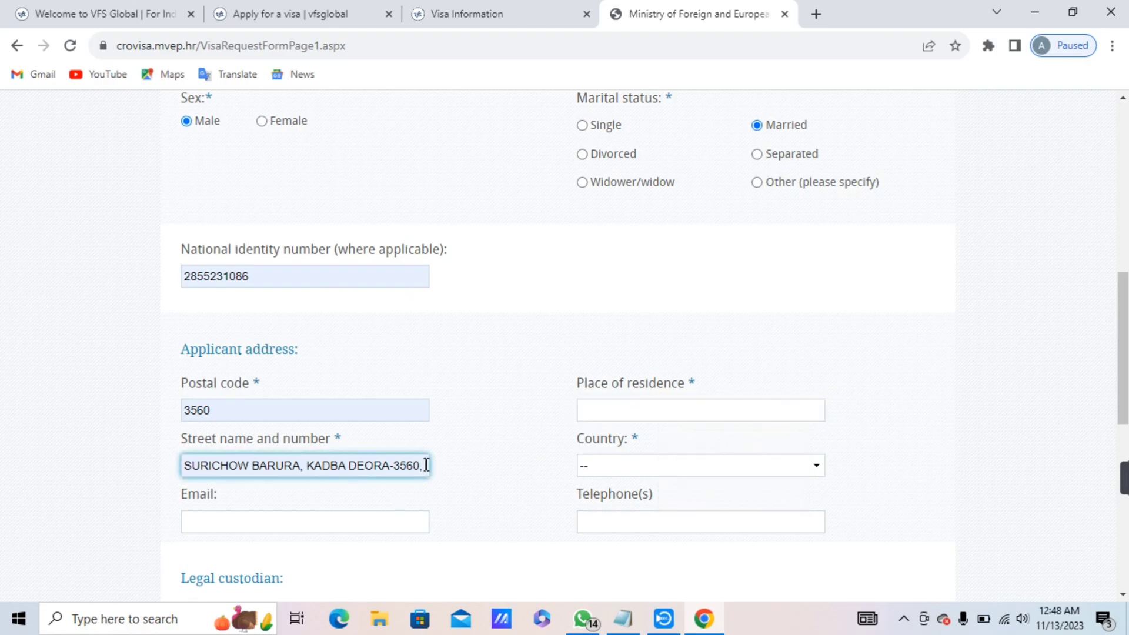
text(CUMILLA)
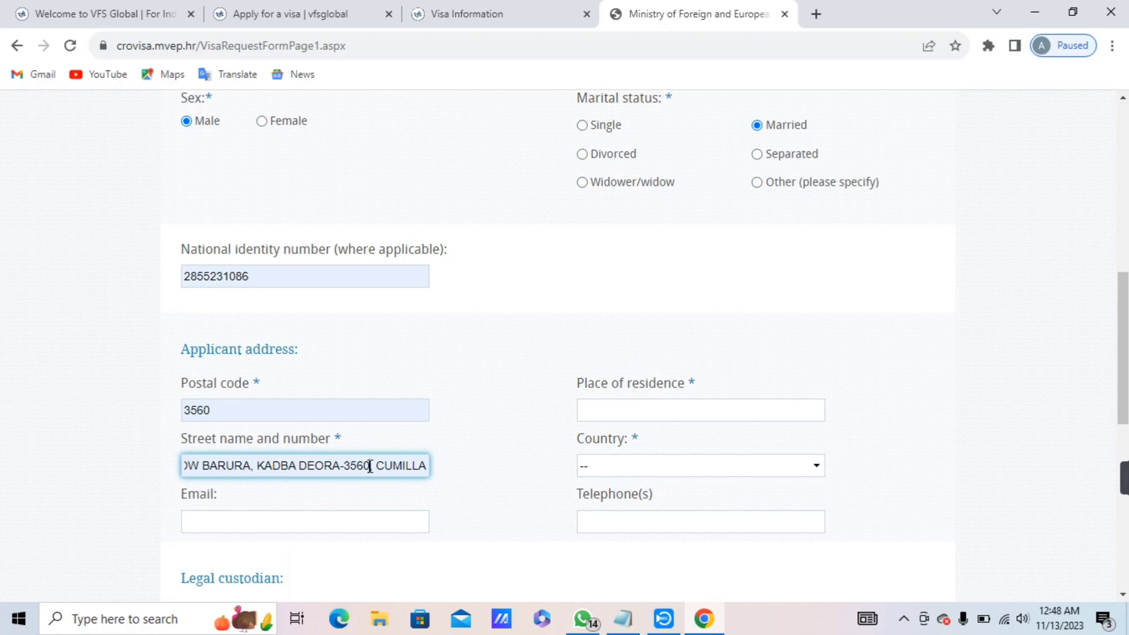
key(Home)
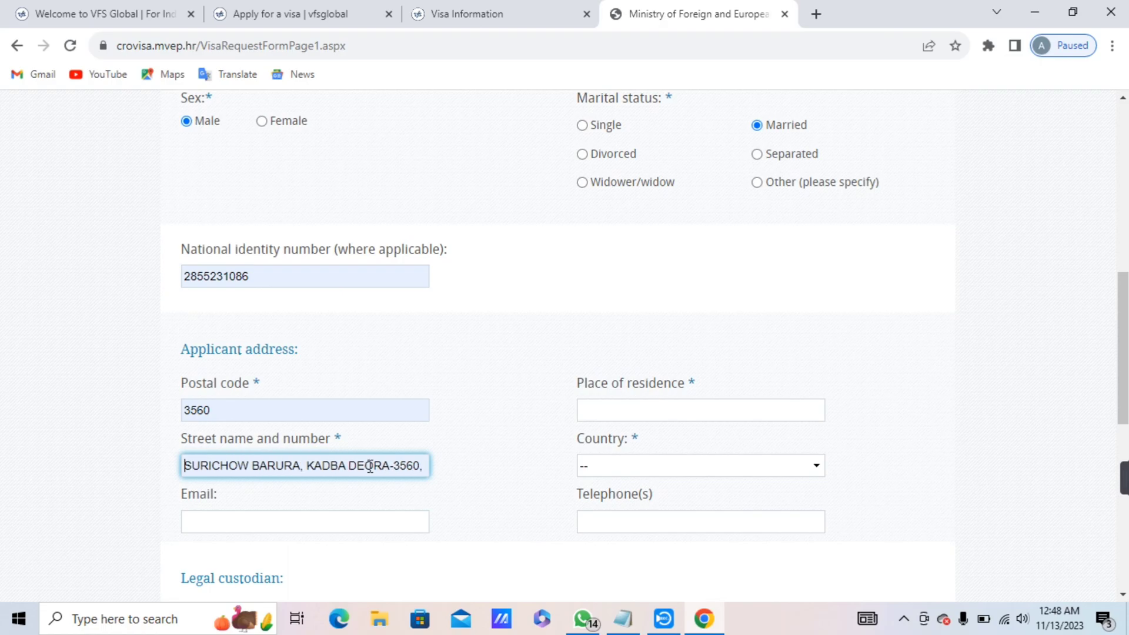
key(Right)
key(Right)
key(Right)
key(Right)
key(Right)
key(Right)
key(Right)
key(Right)
key(Right)
key(Right)
key(Right)
key(Right)
key(Right)
key(Right)
key(Right)
key(End)
text(CUMILLA)
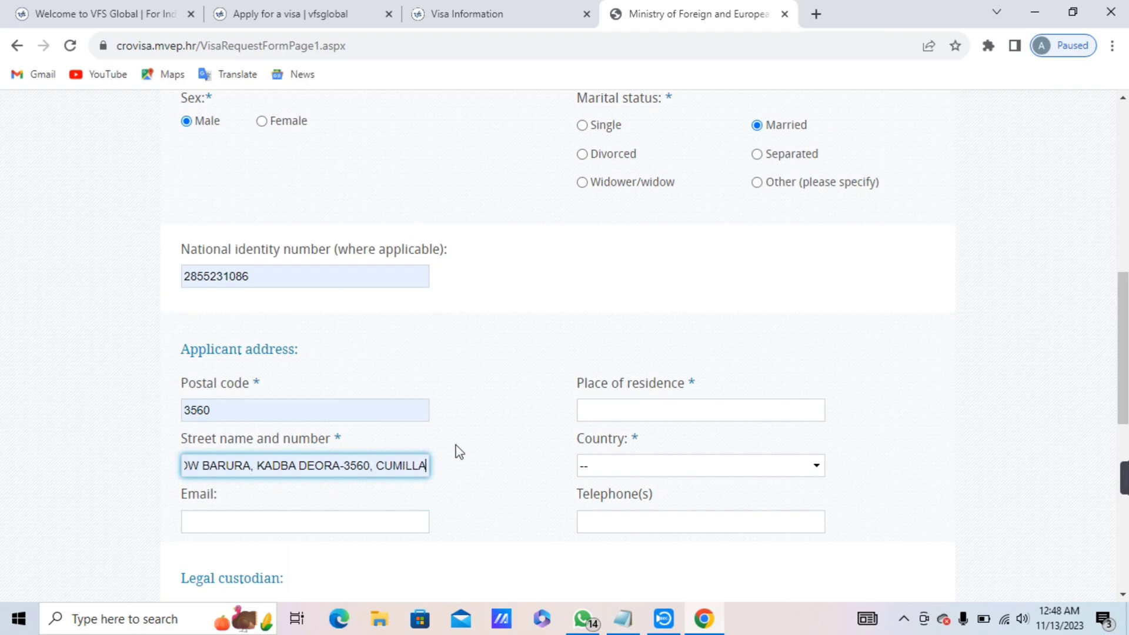
Fill place of residence from the saved address and remove its trailing comma.
click(592, 411)
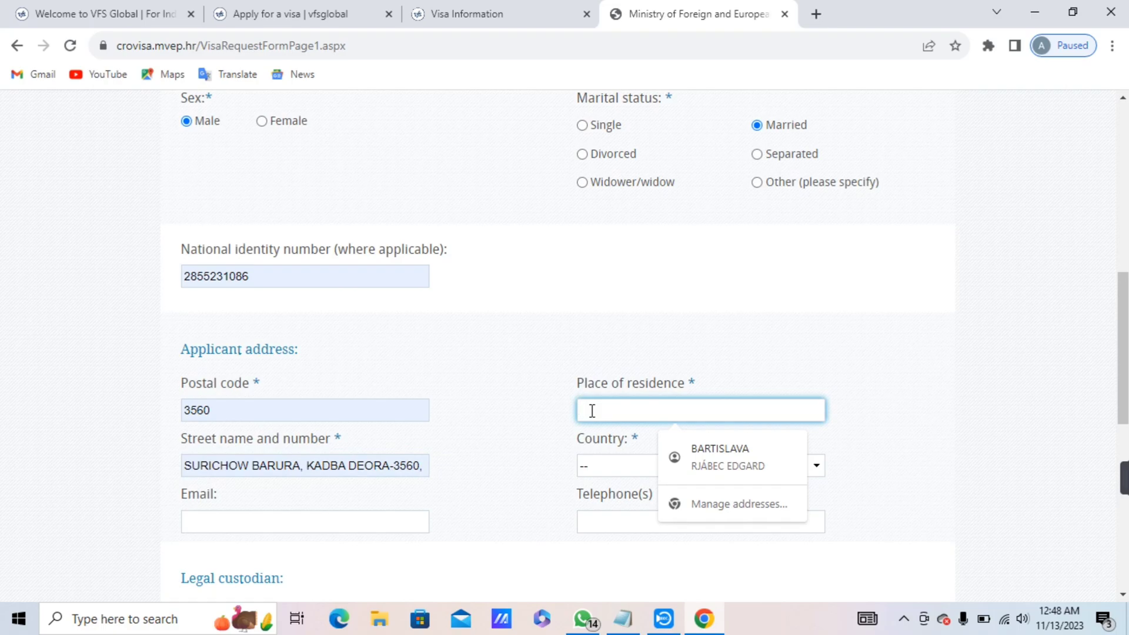
text(S)
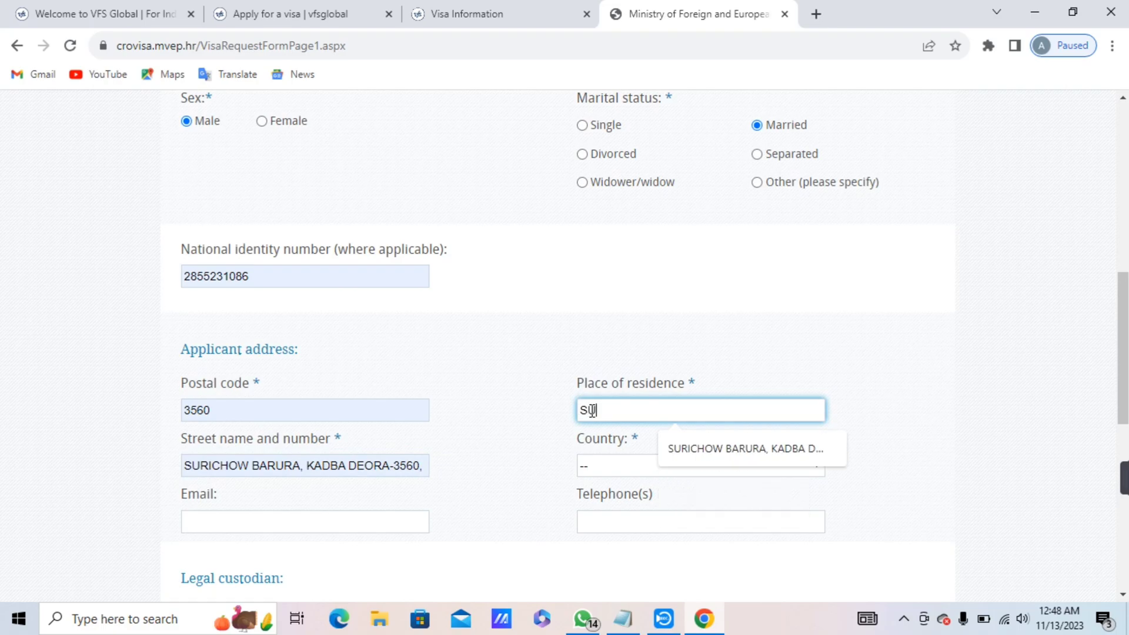
text(U)
click(821, 456)
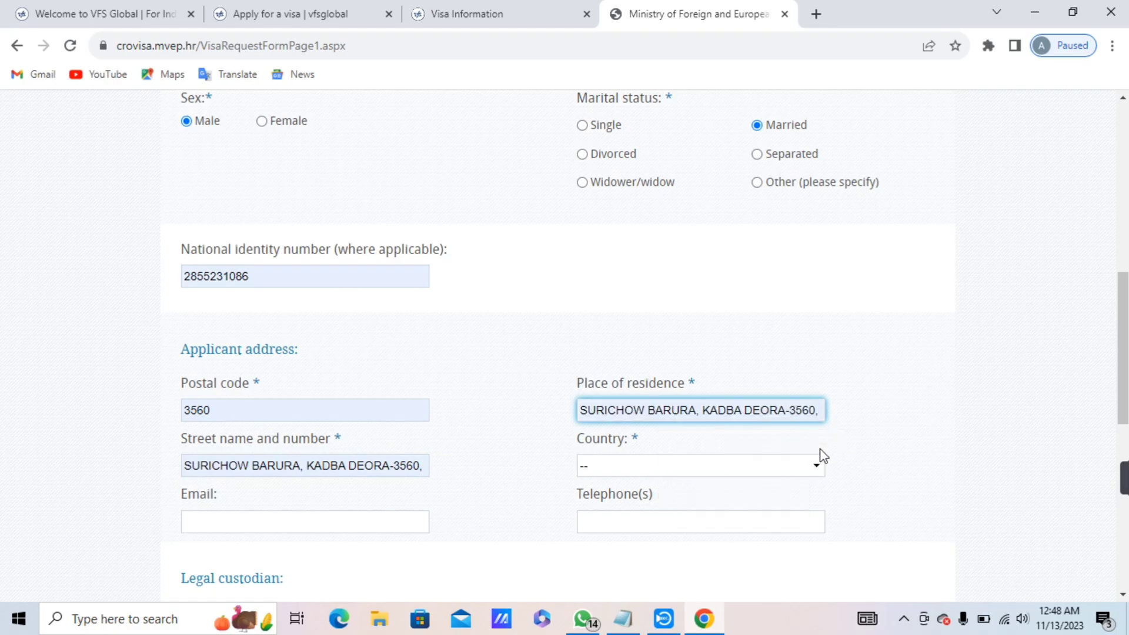
key(BackSpace)
click(944, 475)
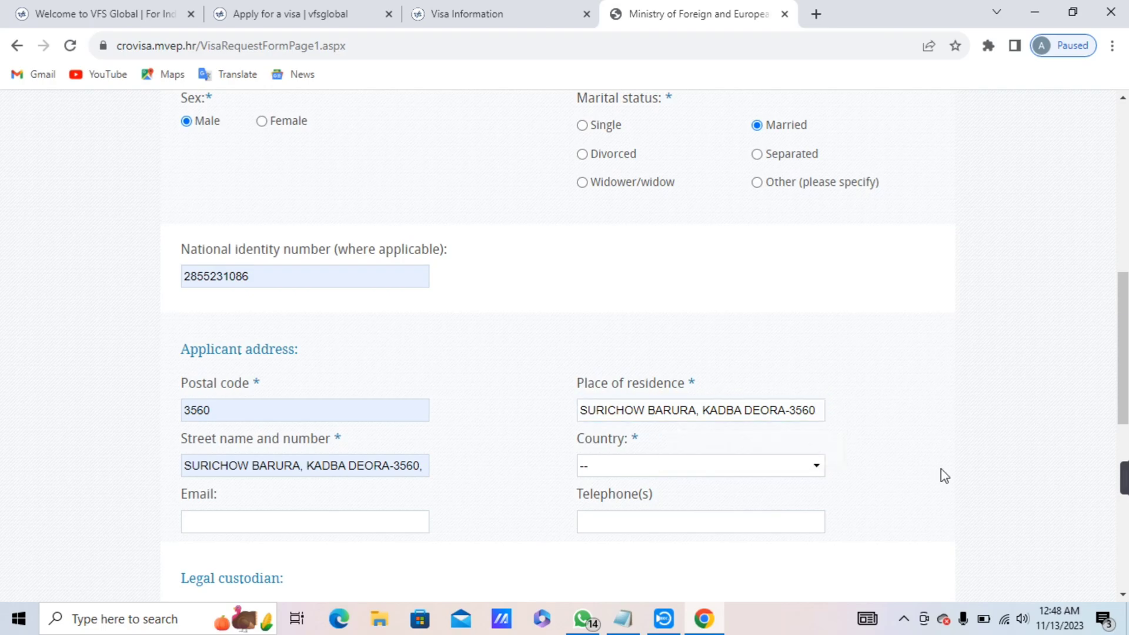
Set the address country to BANGLADESH.
scroll(1124, 394, down, 2)
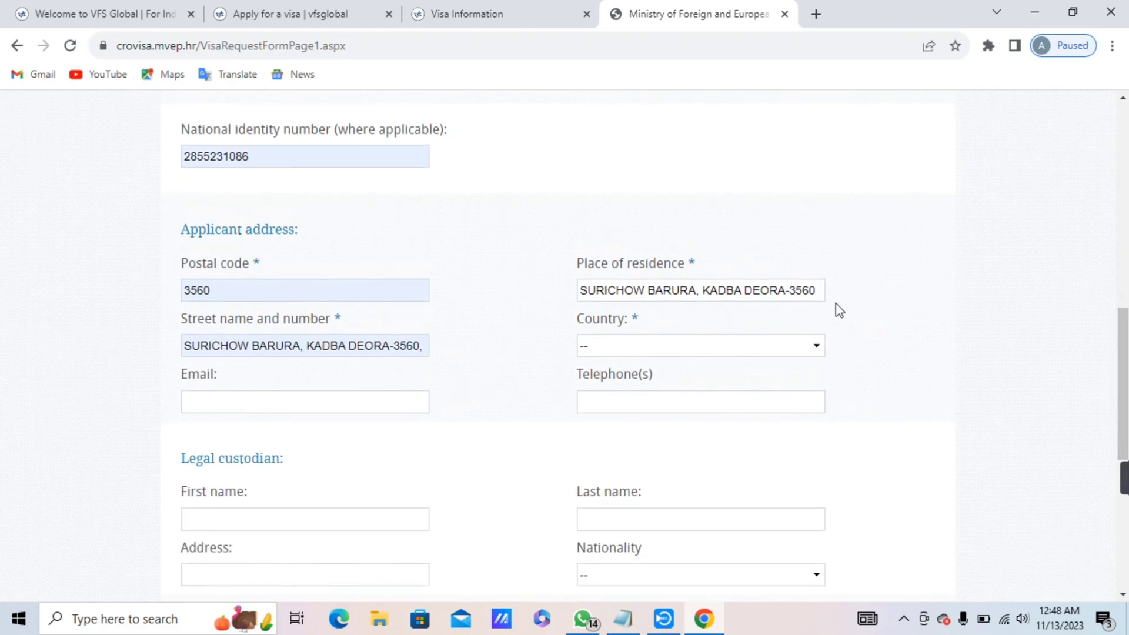
click(793, 354)
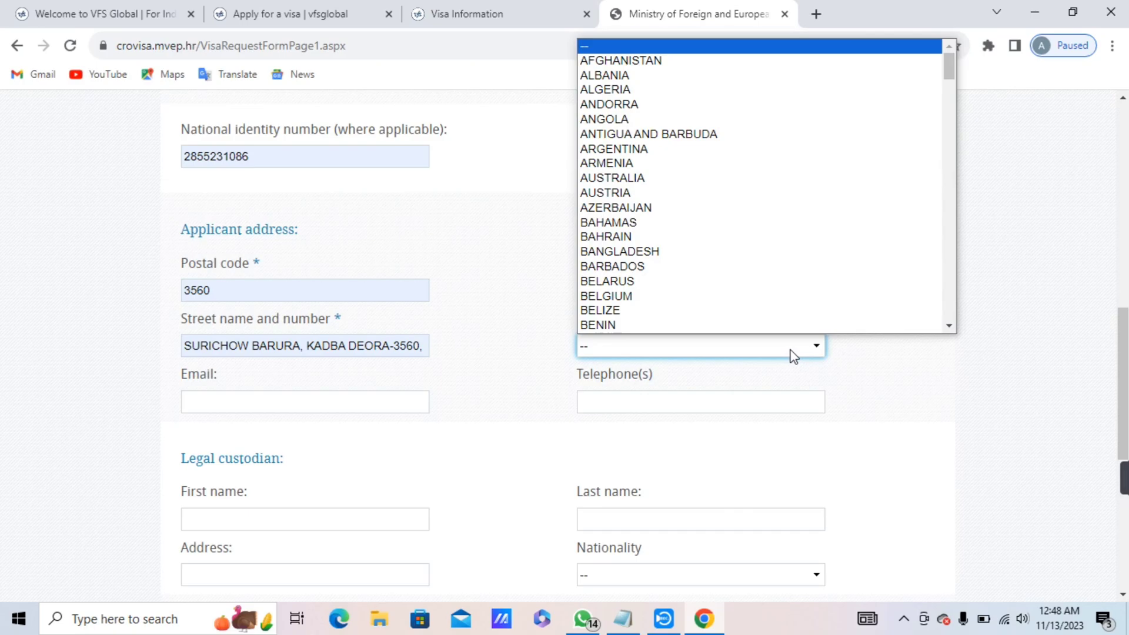
key(i)
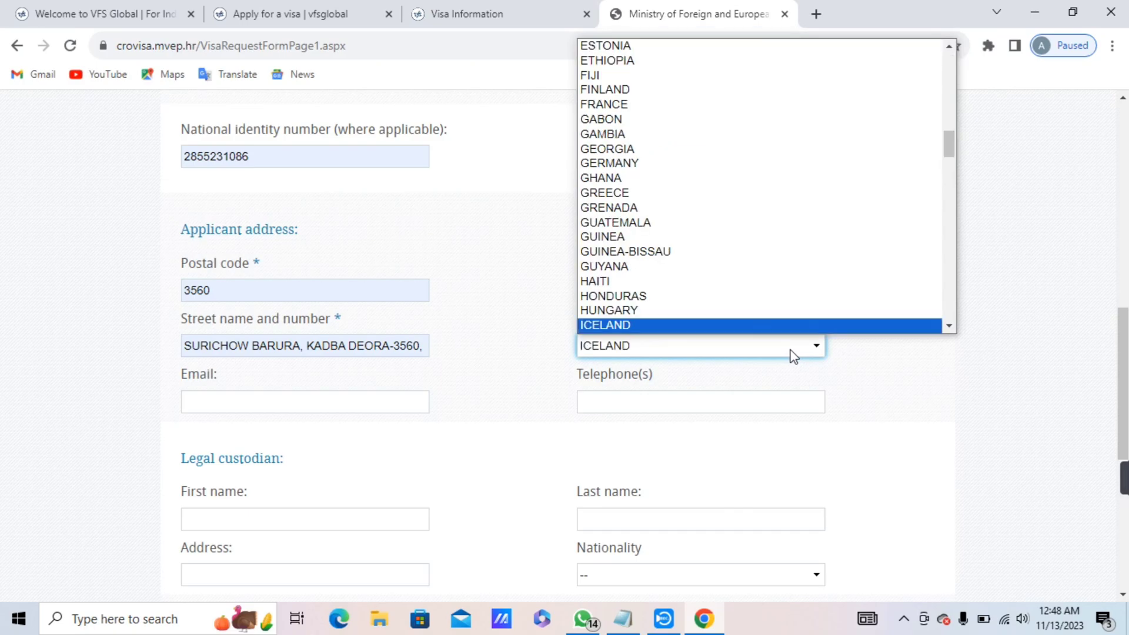
key(b)
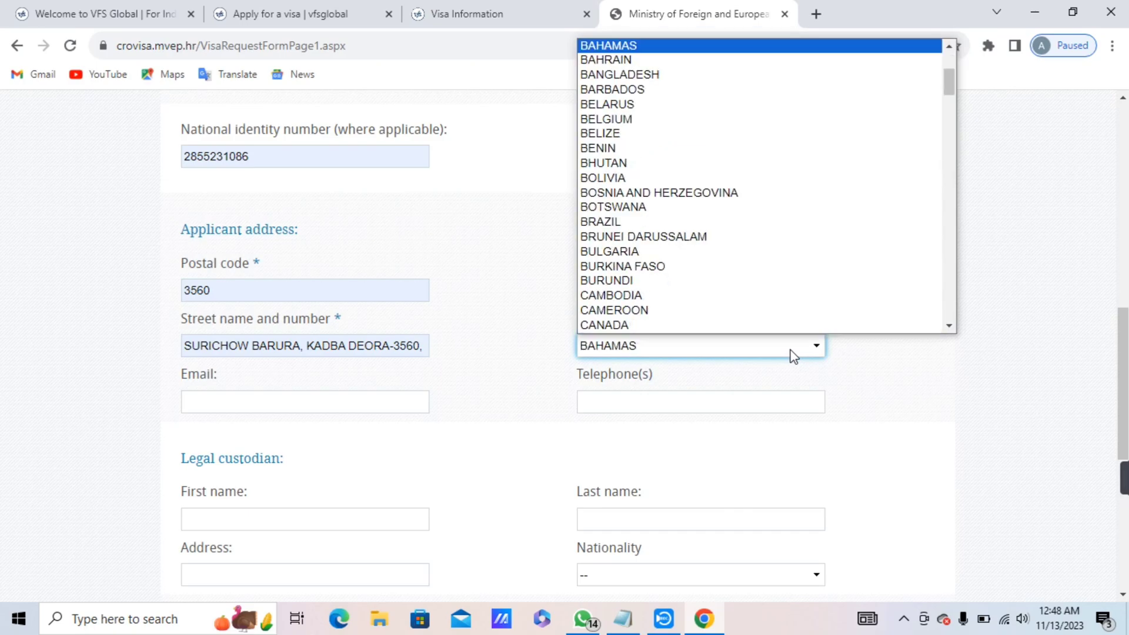
click(691, 75)
scroll(1088, 352, down, 2)
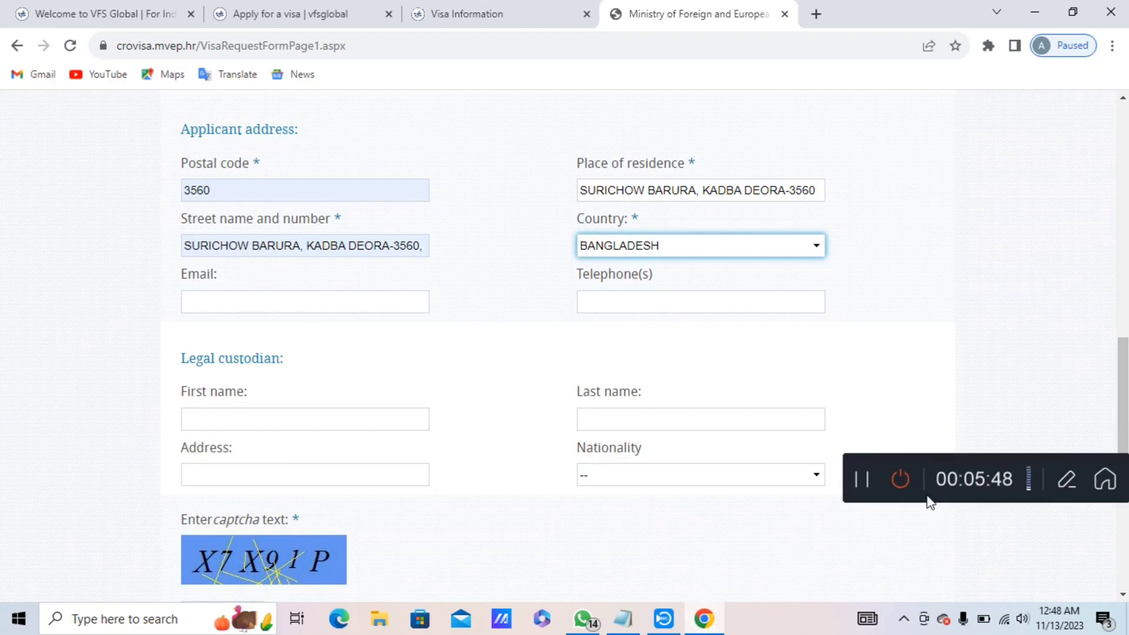
click(859, 485)
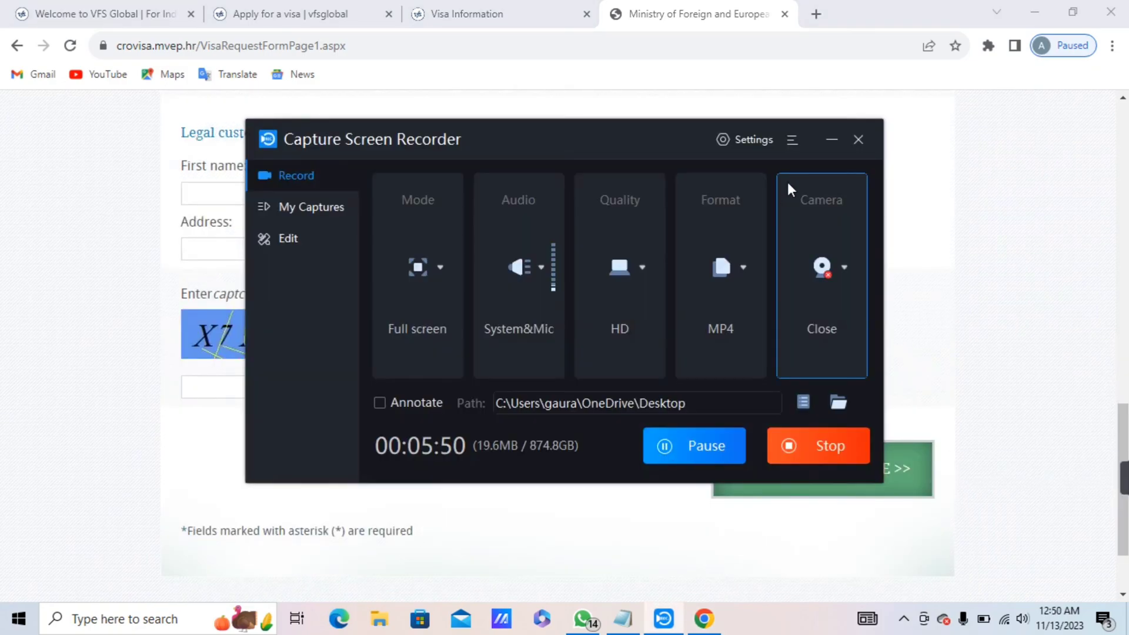
Enter the captcha characters and submit the page with SAVE AND CONTINUE.
click(831, 140)
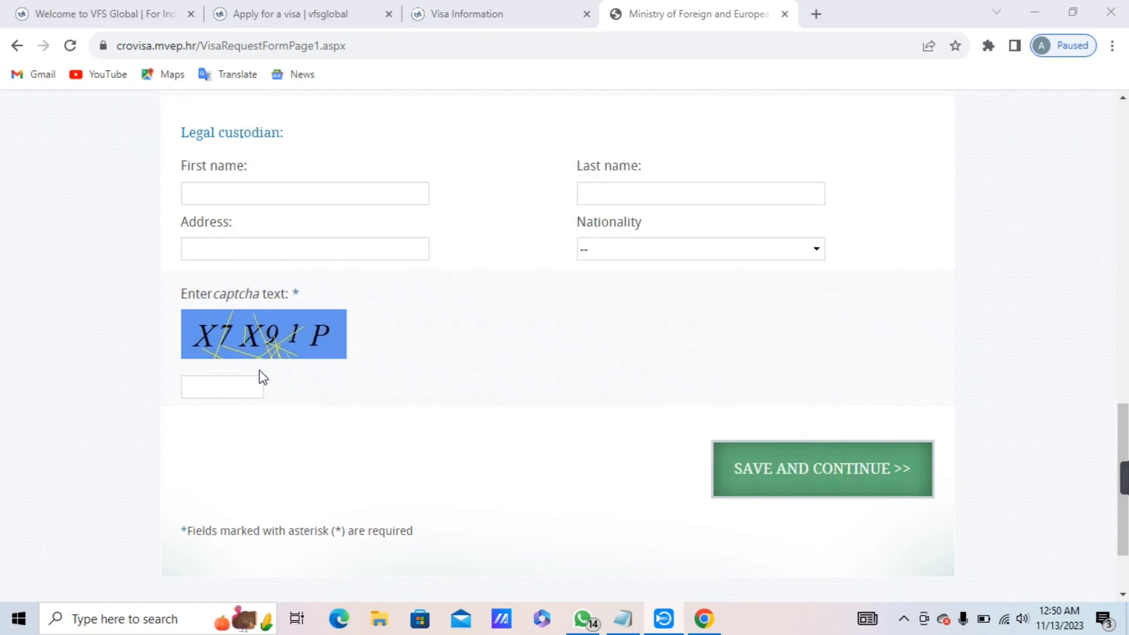
click(240, 387)
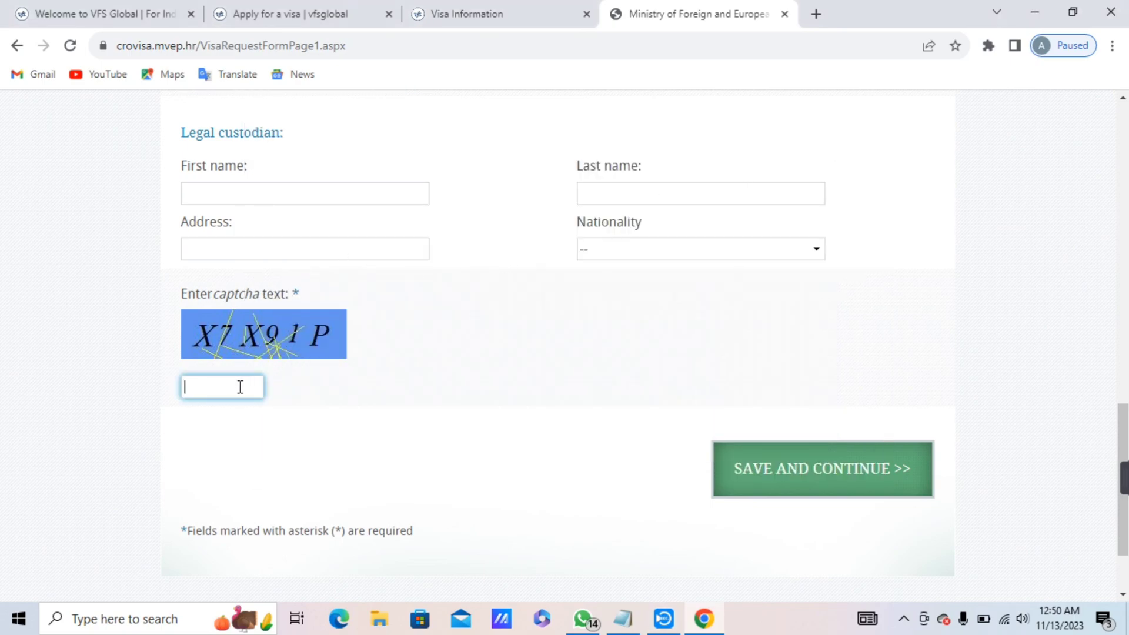
text(X7X91P)
click(743, 474)
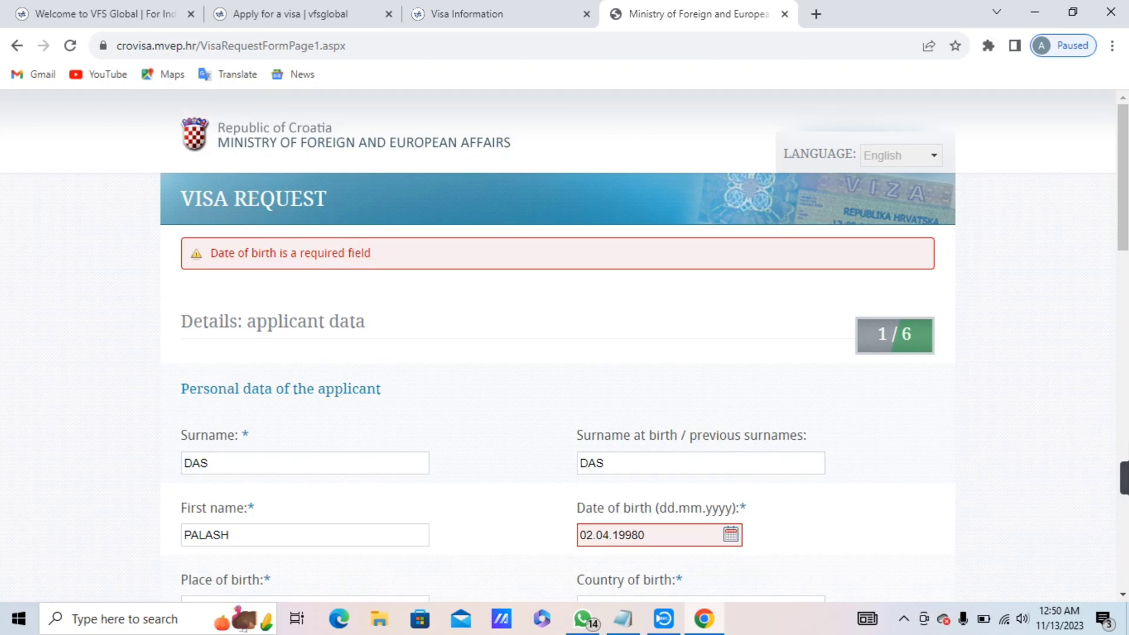
Reopen the date of birth calendar and set the year to 1980.
mouse_move(1125, 494)
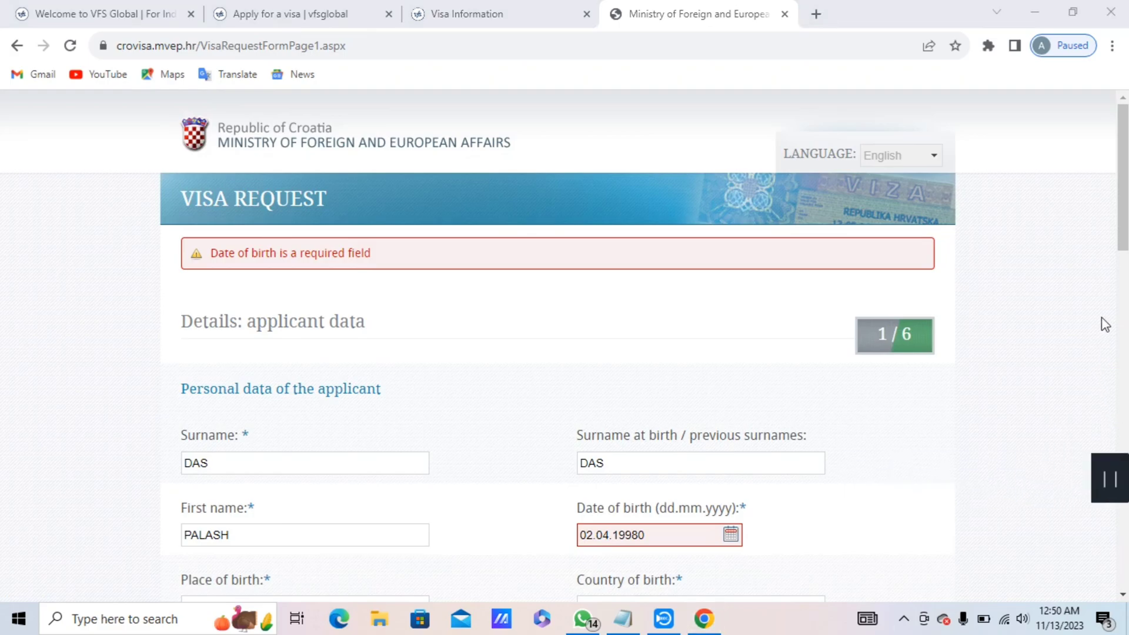
click(650, 536)
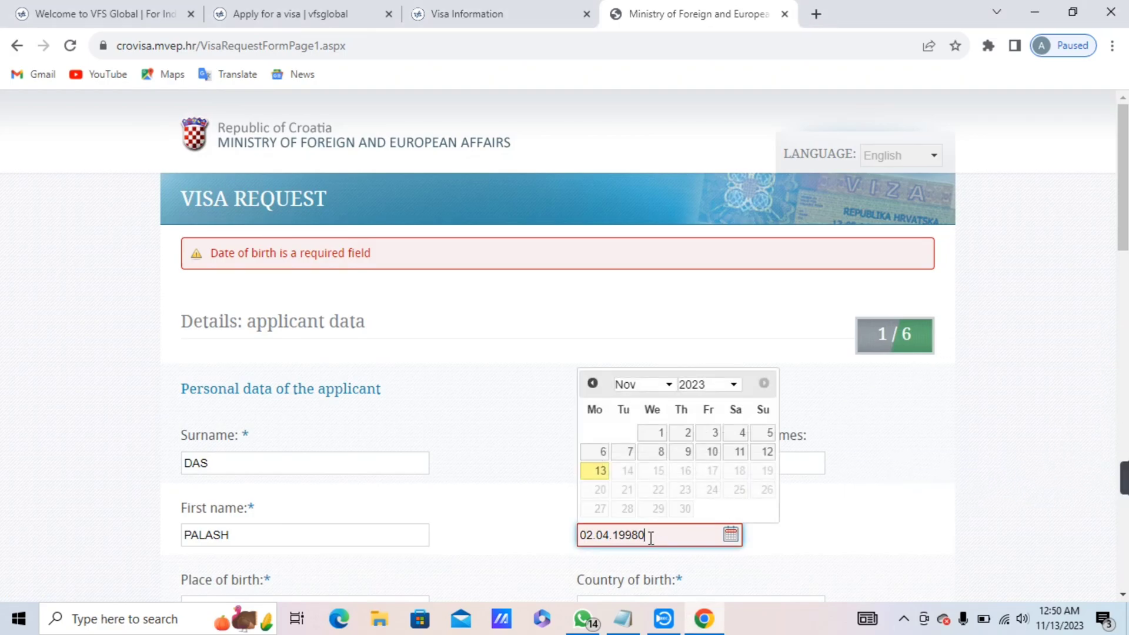
click(685, 433)
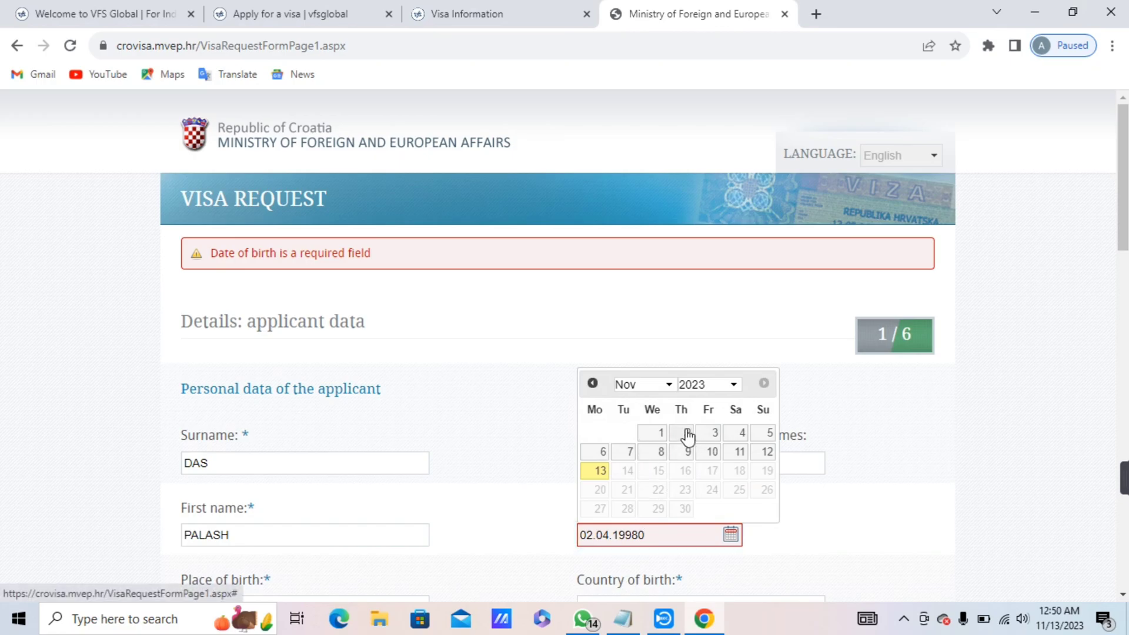
click(655, 536)
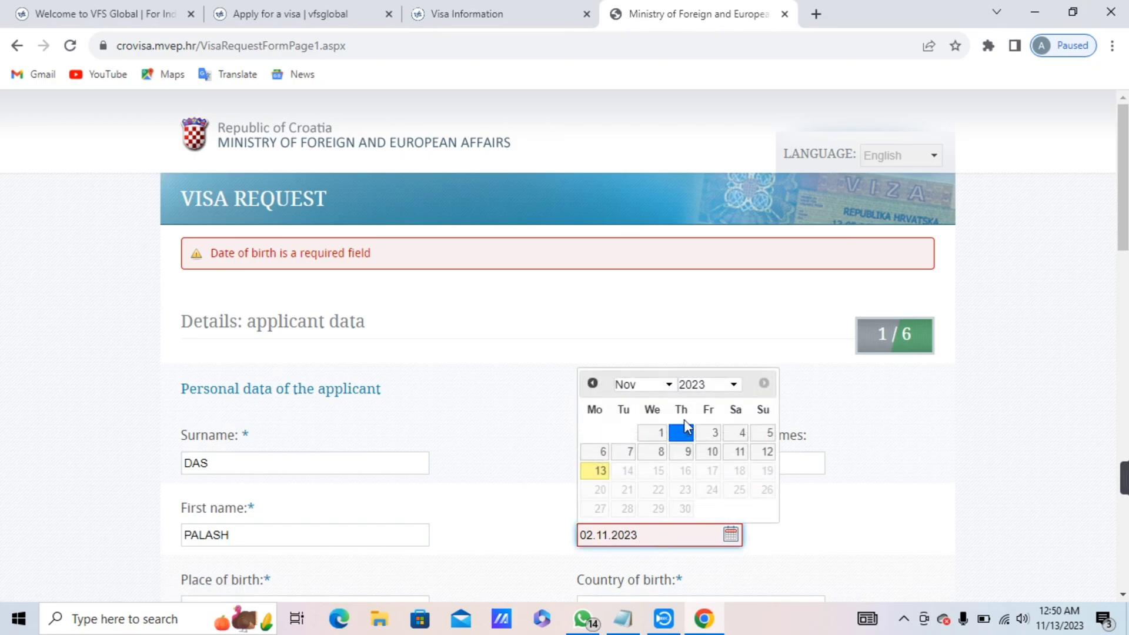
click(686, 388)
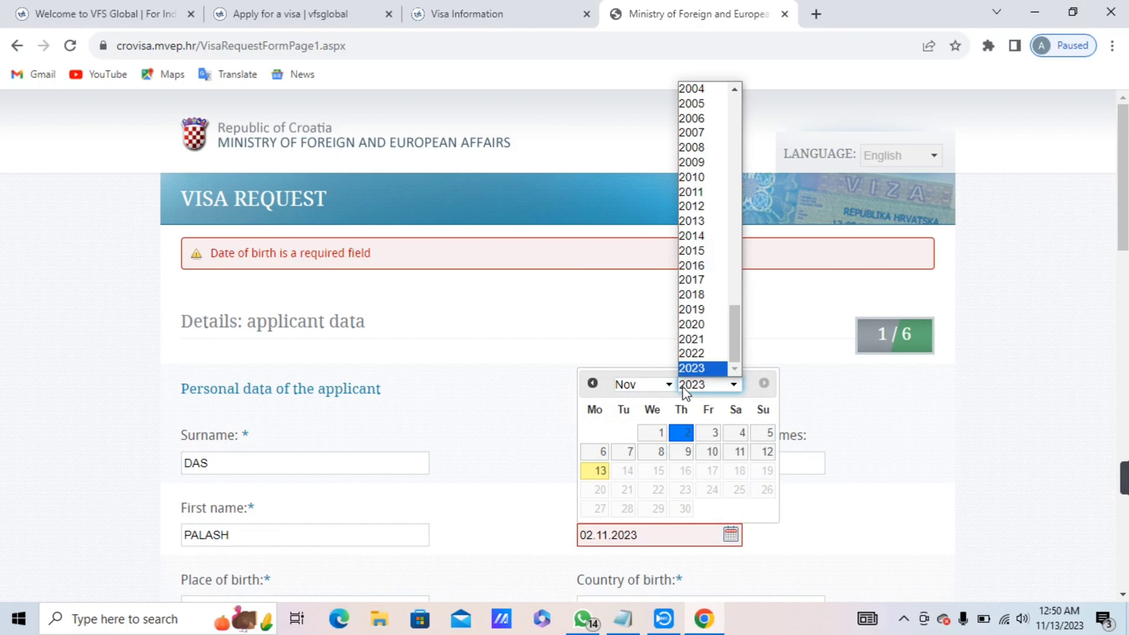
key(Up)
key(Up)
key(Up)
key(Up)
key(Up)
key(Up)
key(Up)
key(Up)
key(Up)
key(Up)
key(Up)
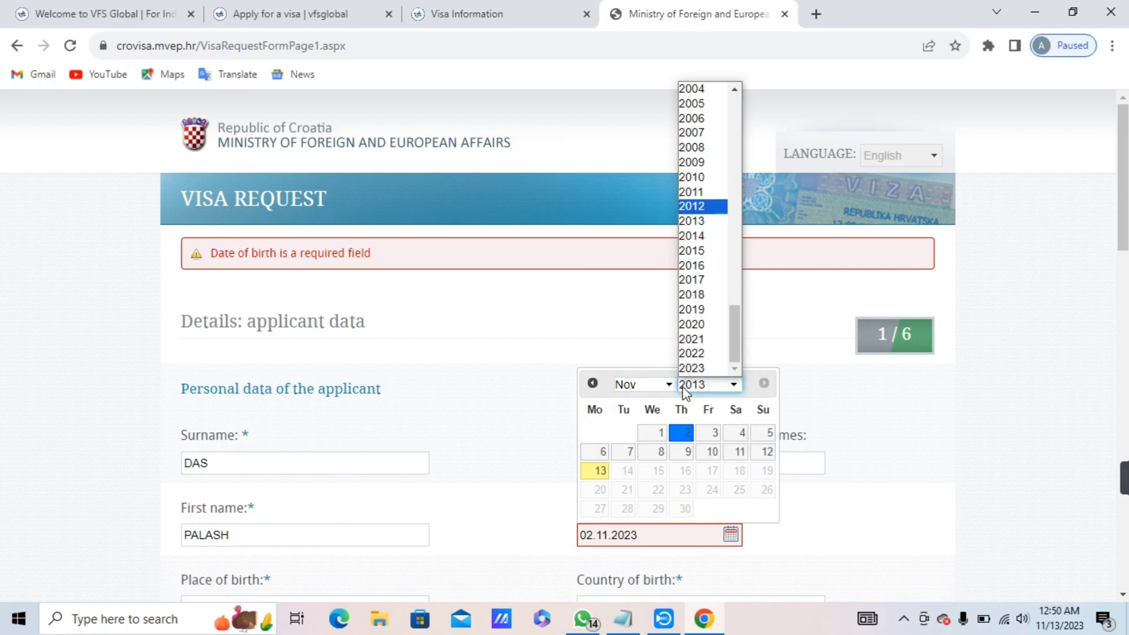
key(Up)
key(Up)
key(Up)
key(Up)
key(Up)
key(Up)
key(Up)
key(Up)
key(Up)
key(Up)
key(Up)
key(Up)
key(Up)
key(Up)
key(Up)
key(Up)
key(Up)
key(Up)
key(Up)
key(Up)
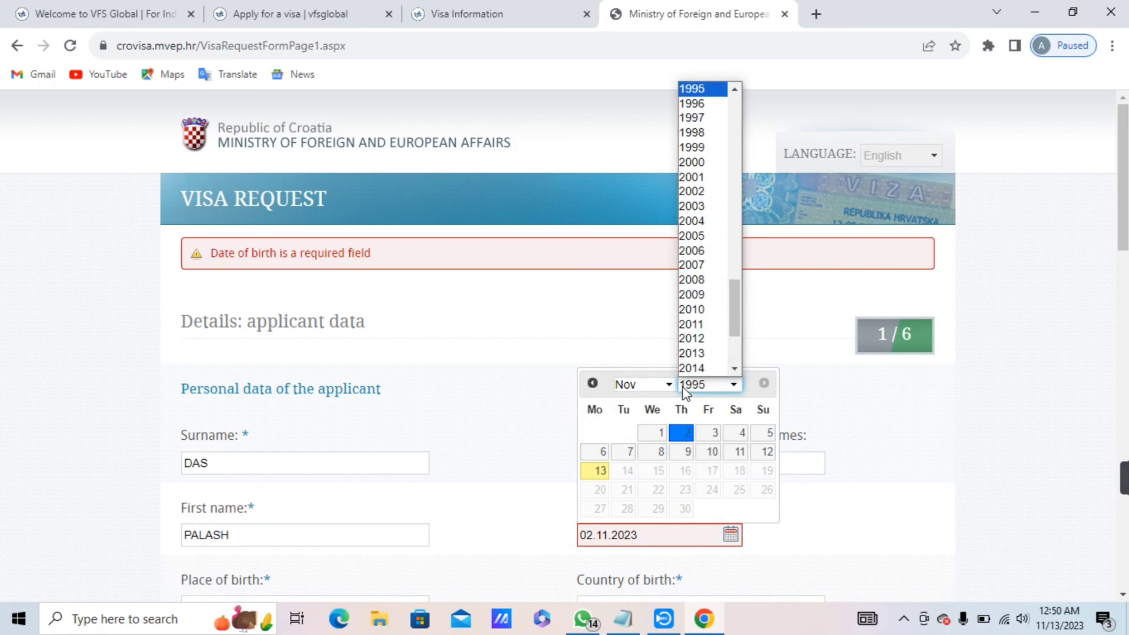
key(Up)
key(Up)
key(Up)
key(Up)
key(Up)
key(Up)
key(Up)
key(Up)
key(Up)
key(Up)
key(Up)
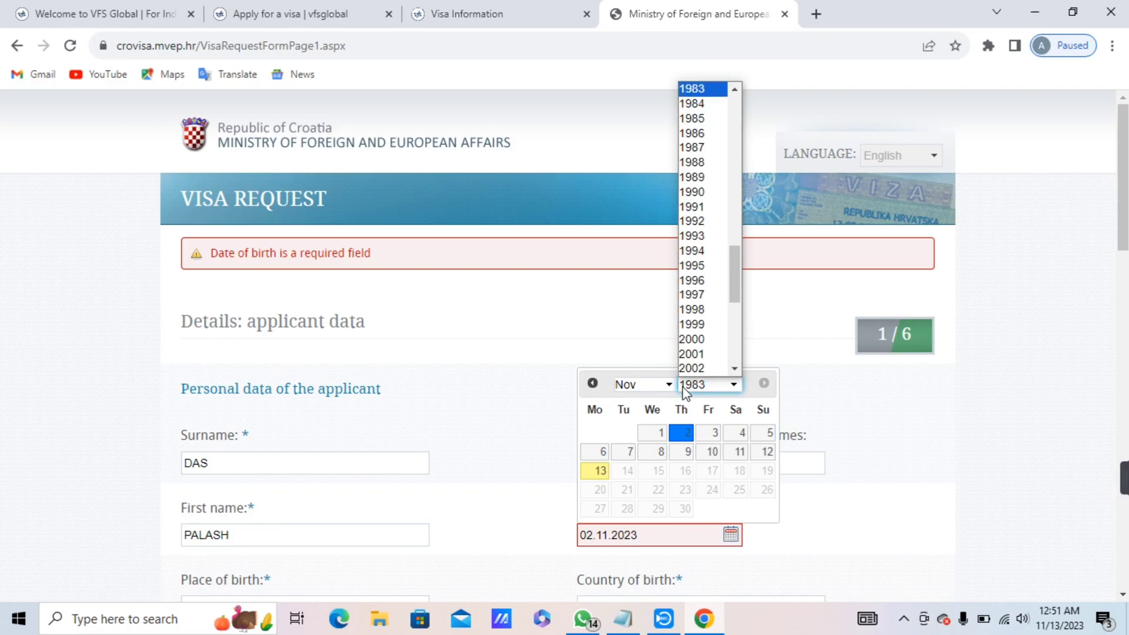
key(Up)
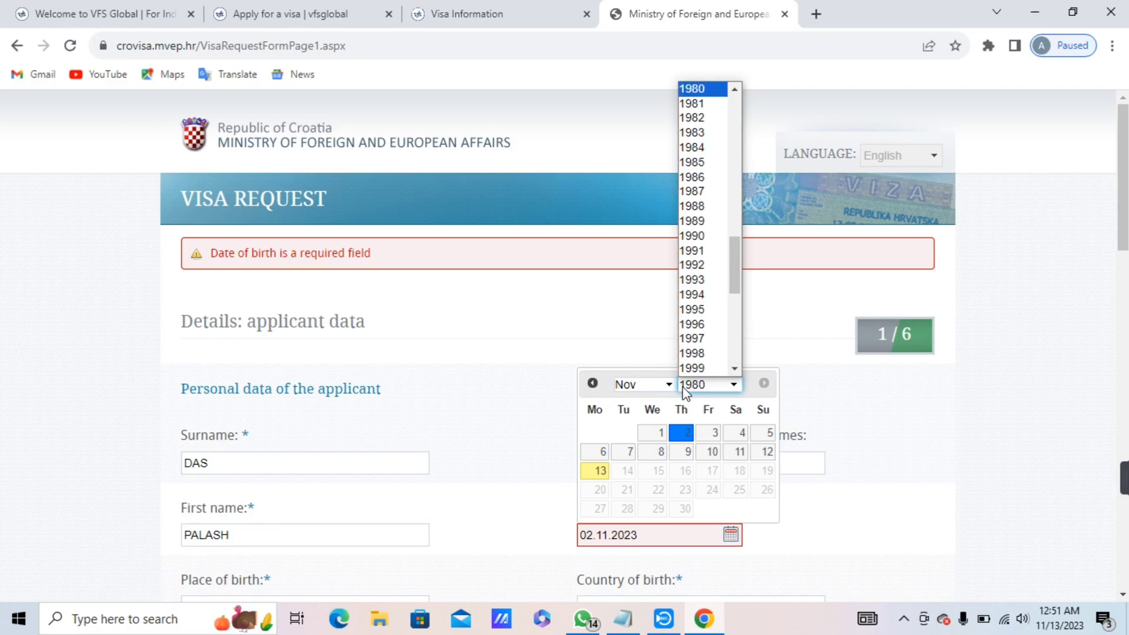
key(Return)
click(661, 393)
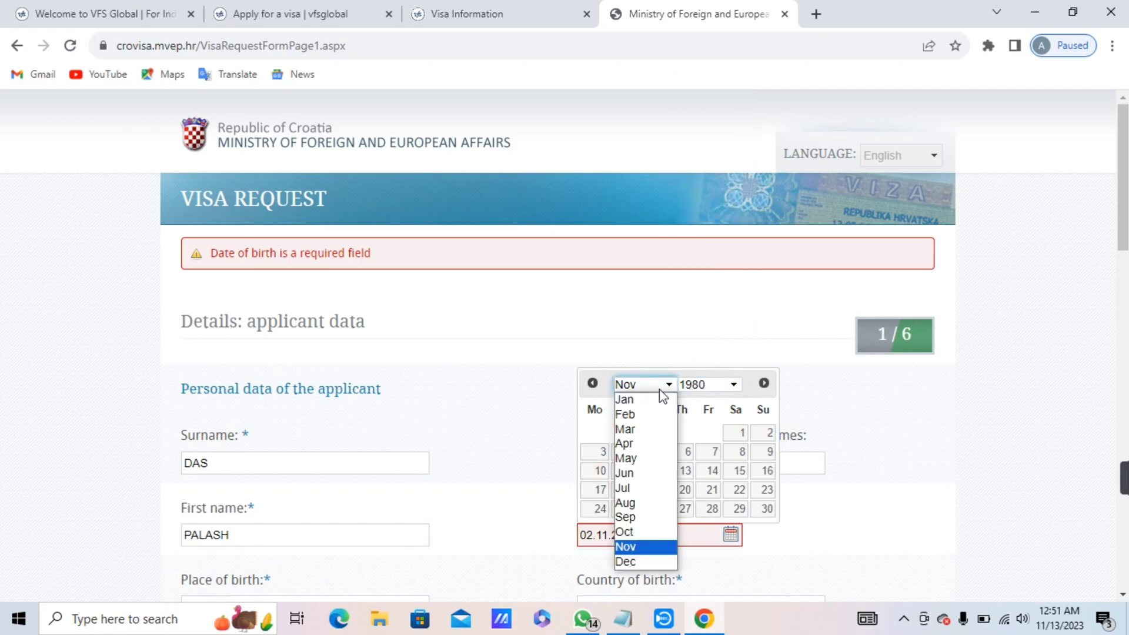
key(Up)
key(Up)
key(Up)
key(Up)
key(Up)
key(Up)
key(Up)
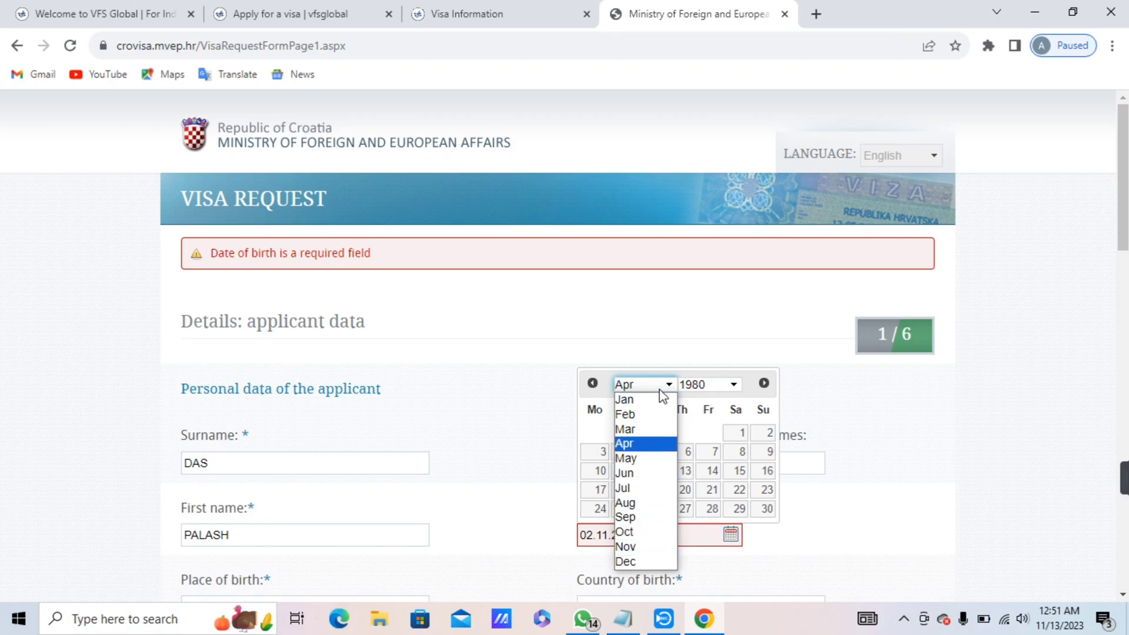
key(Return)
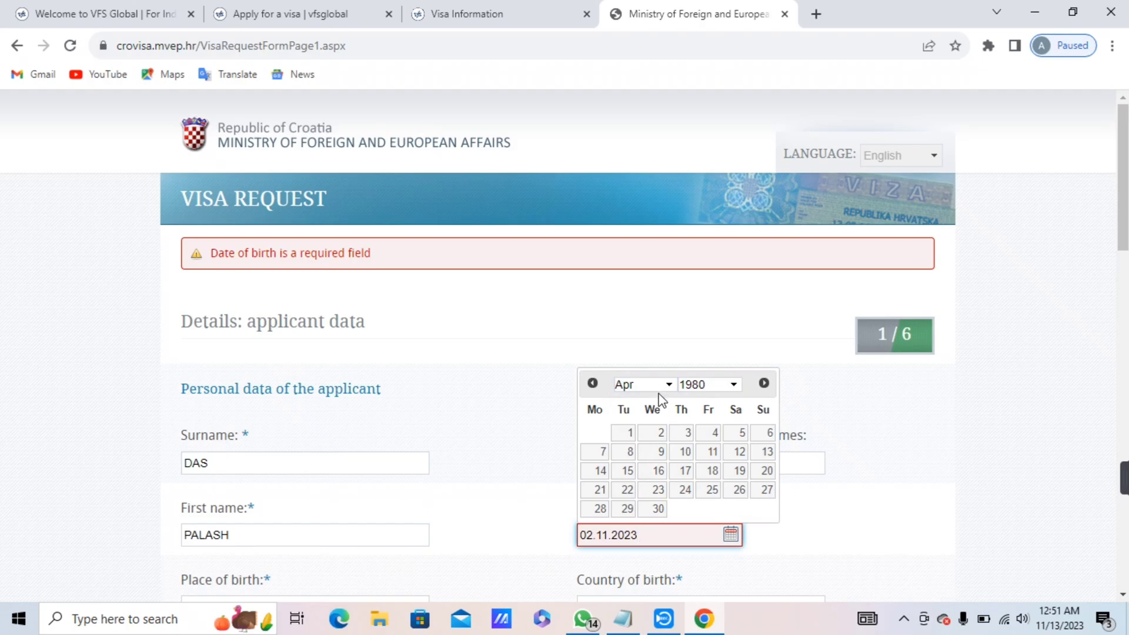
click(656, 436)
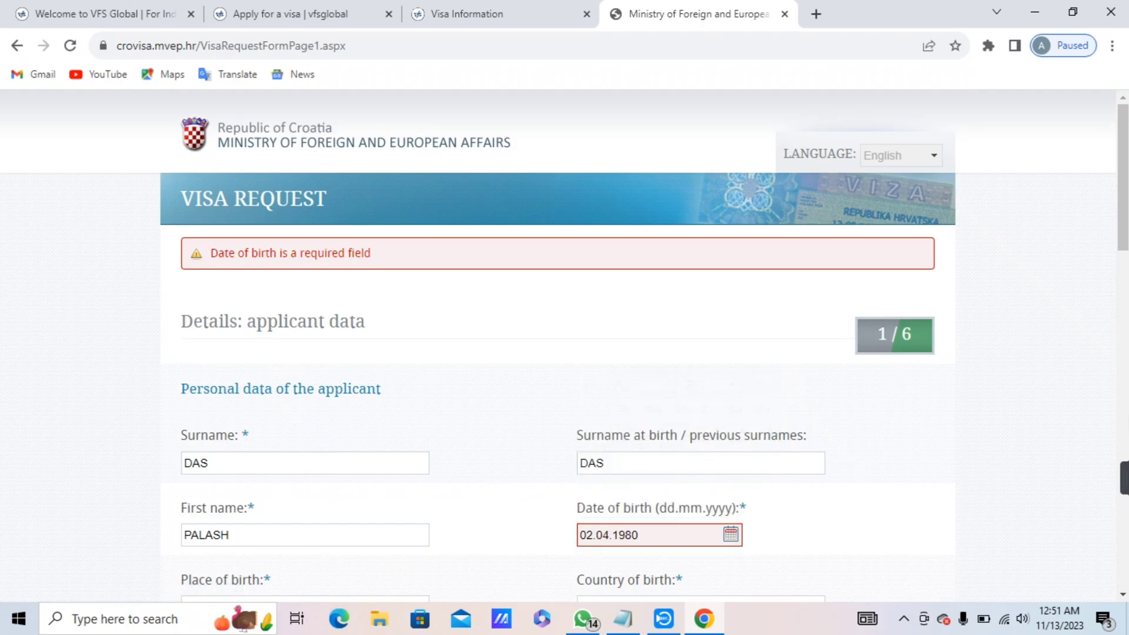
Clear the old captcha entry and type the characters from the new captcha image.
scroll(1123, 176, down, 1)
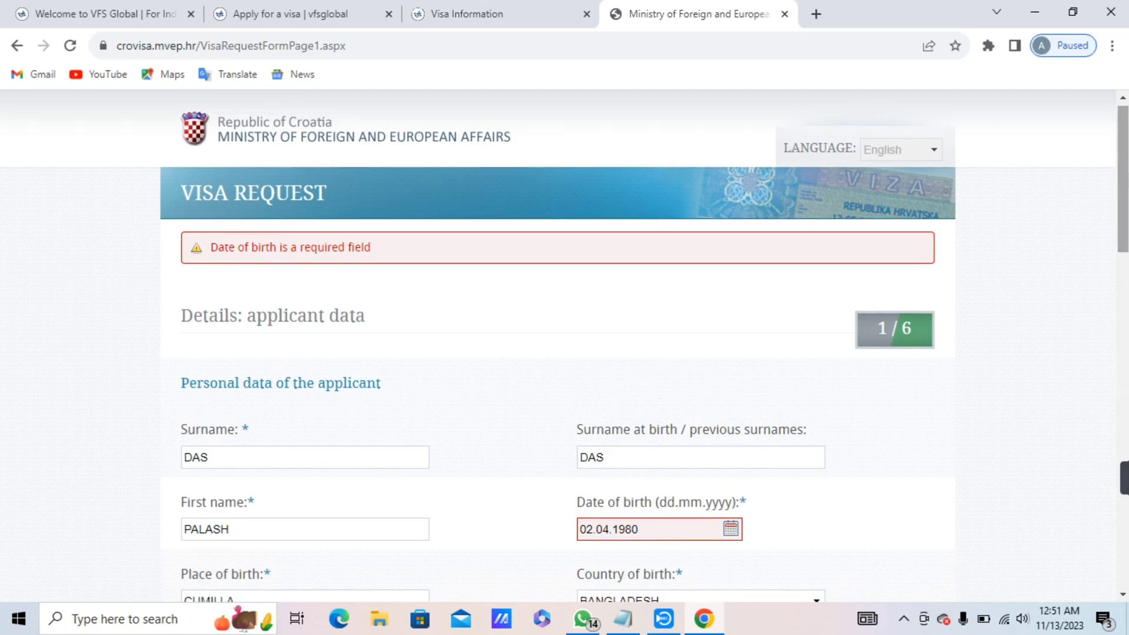
scroll(908, 398, down, 20)
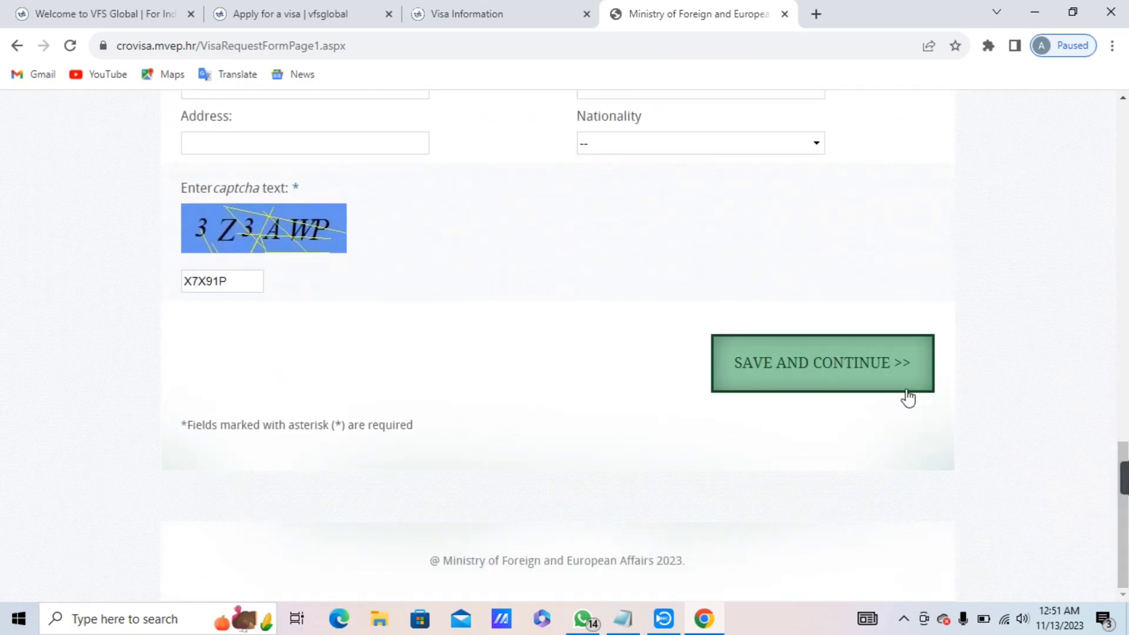
click(231, 284)
key(BackSpace)
key(BackSpace)
key(BackSpace)
key(BackSpace)
key(BackSpace)
key(BackSpace)
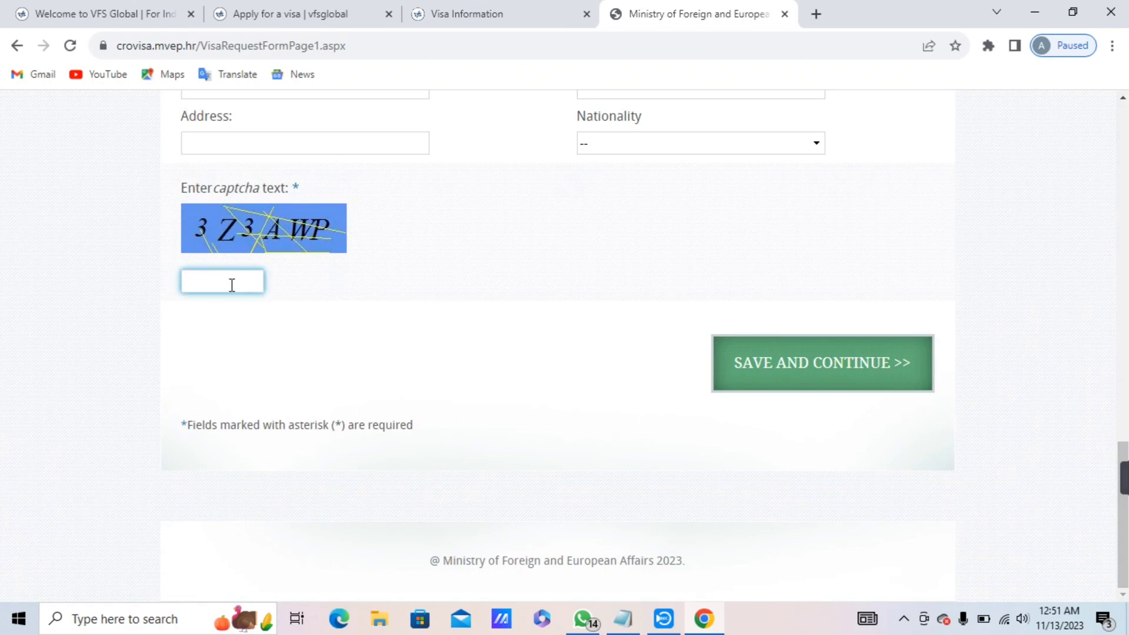
text(3Z3AWP)
Save the first page and dismiss the confidentiality and serial number/PIN notices.
click(734, 358)
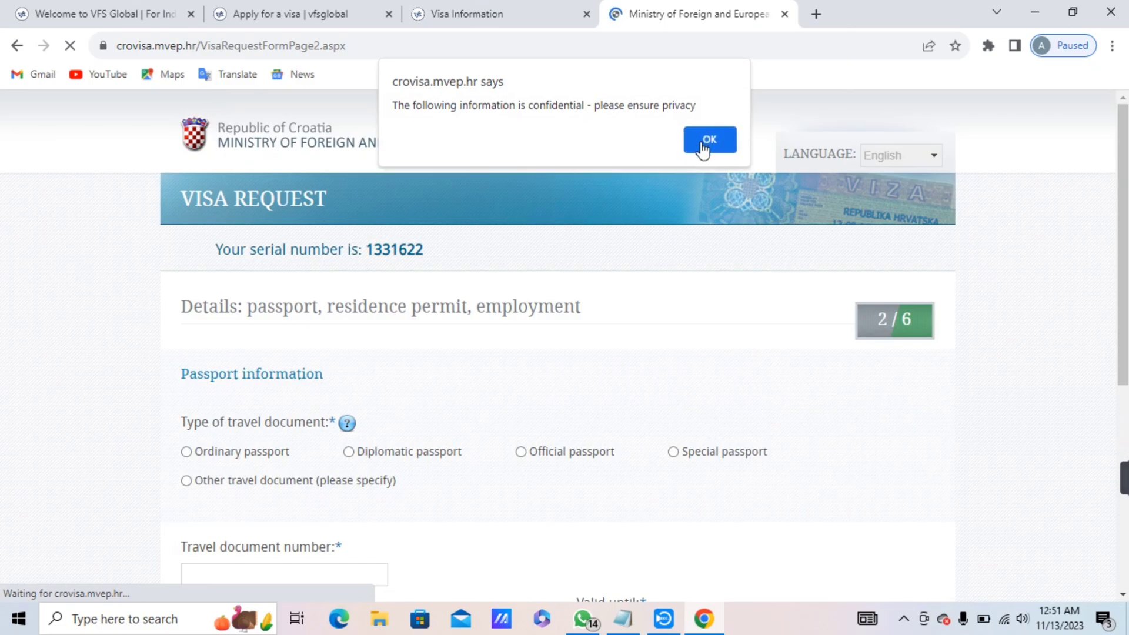
click(706, 141)
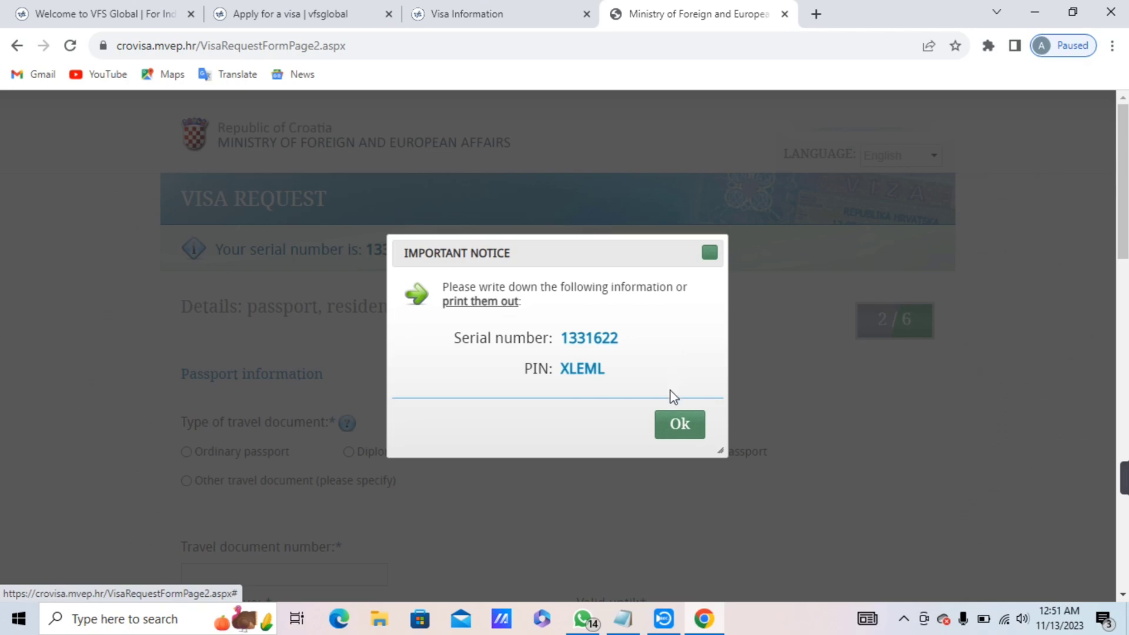
click(678, 425)
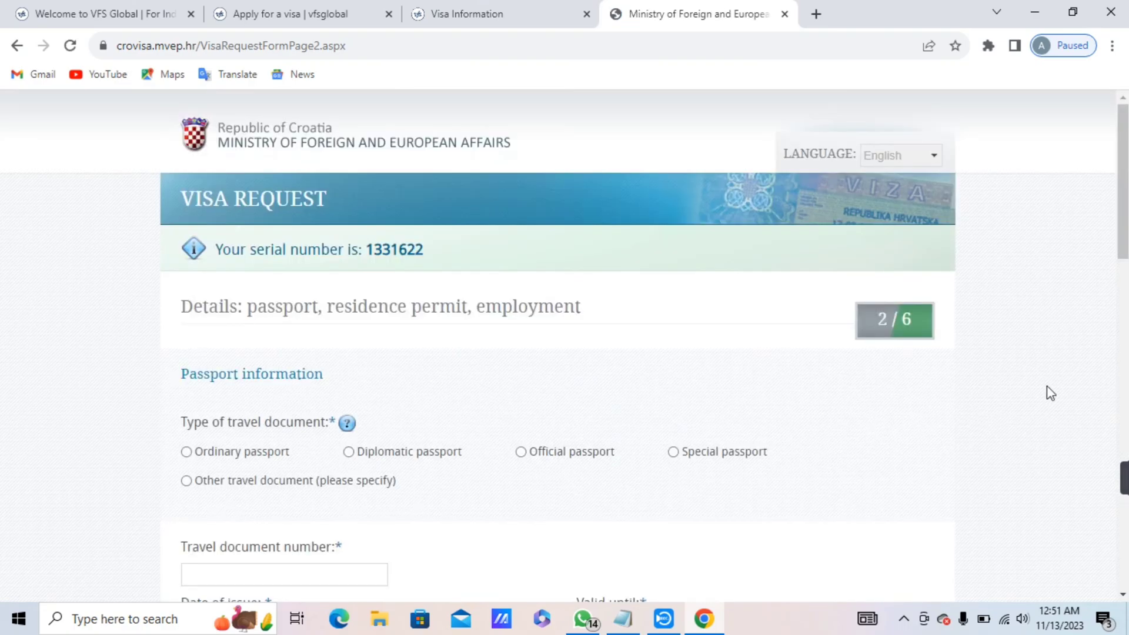
drag(1124, 231, 1126, 311)
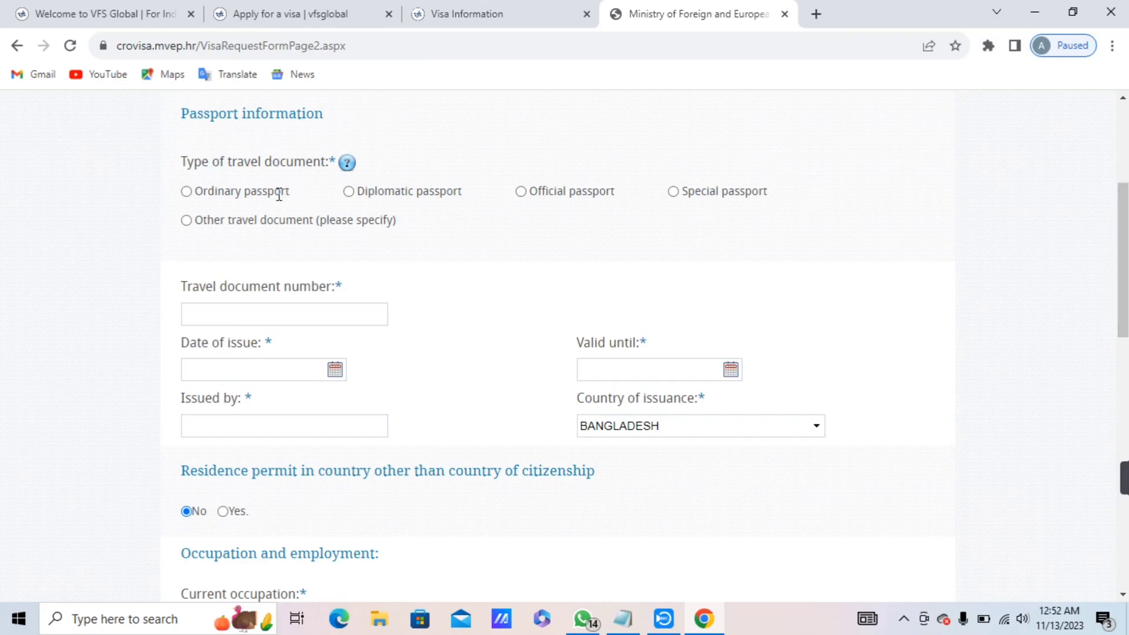
Select Ordinary passport and fill in the passport number from saved entries.
click(186, 192)
click(247, 308)
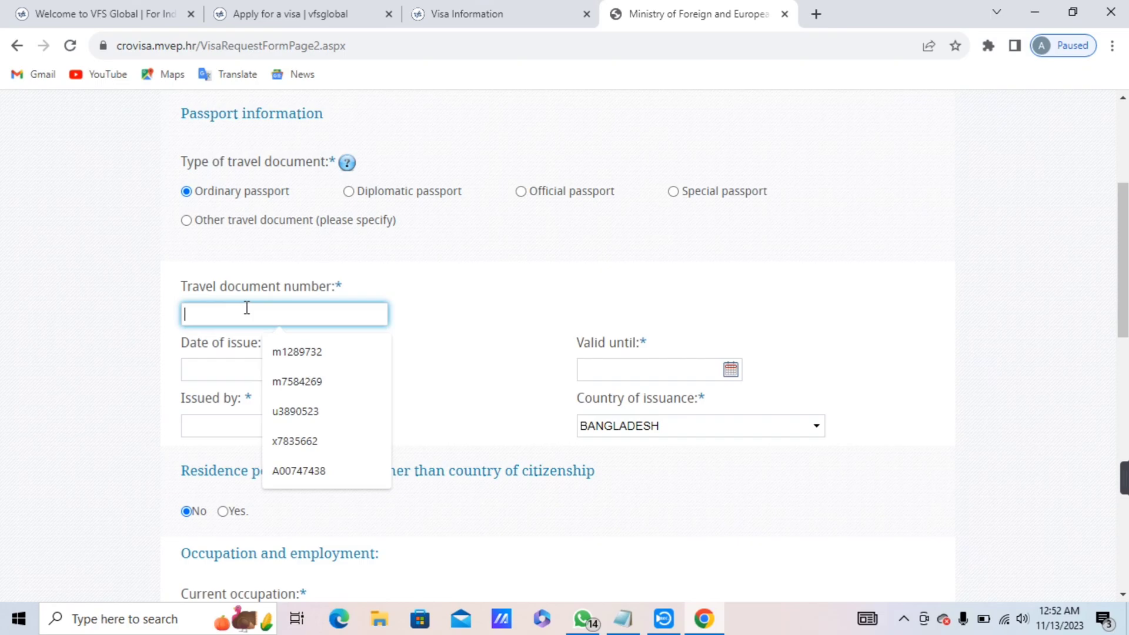
click(280, 353)
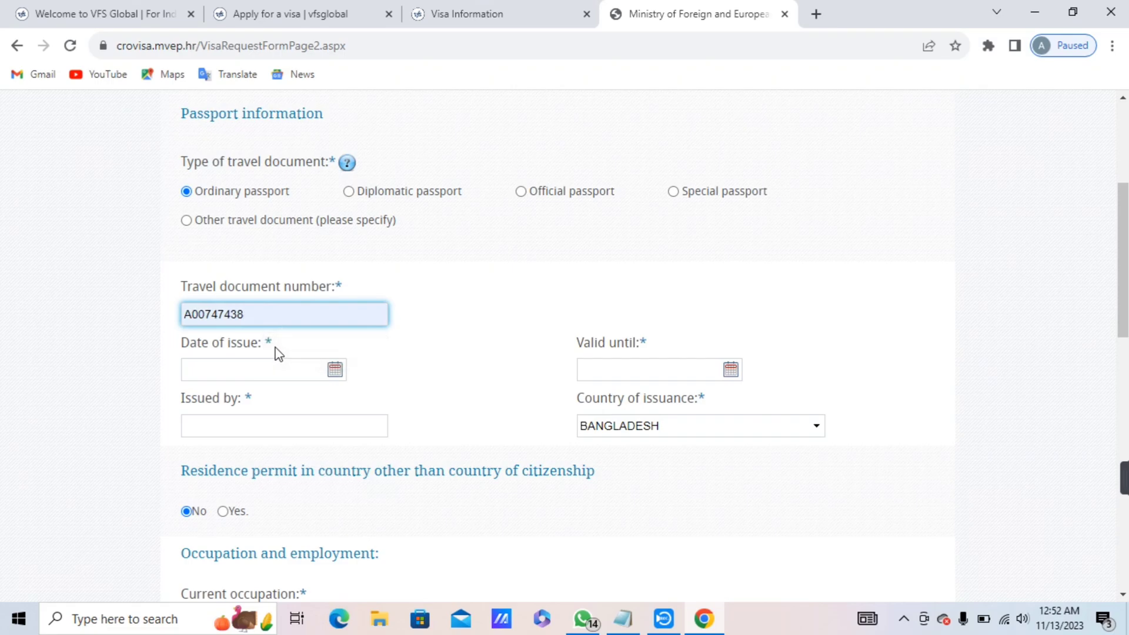
Set the passport's date of issue to 25.09.2021.
click(243, 368)
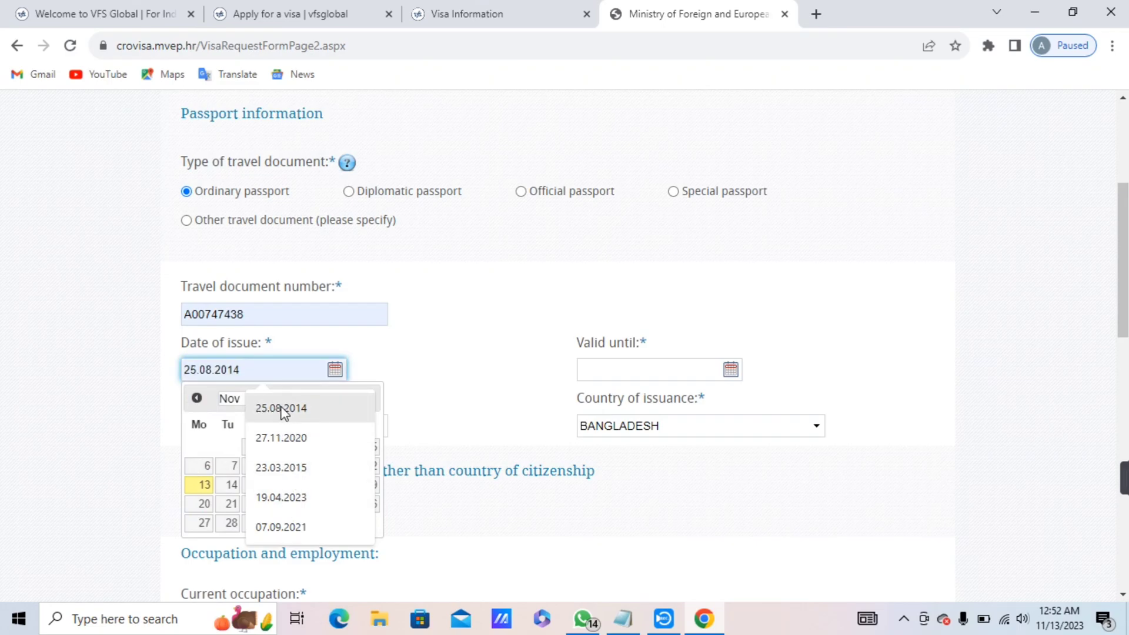
key(Up)
key(Up)
key(Up)
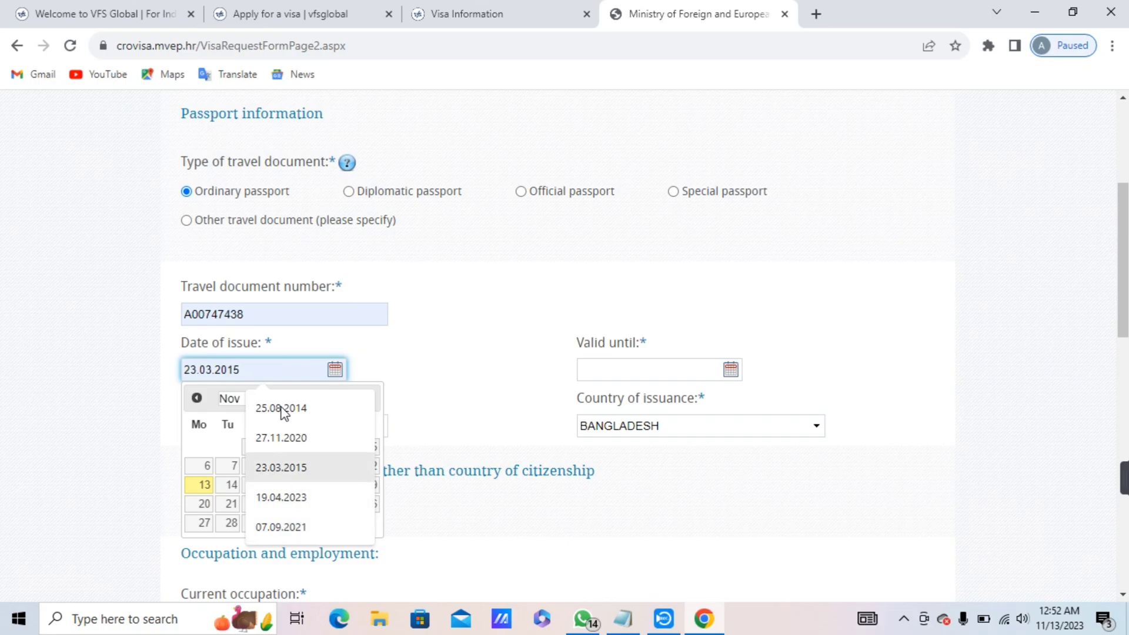
key(Up)
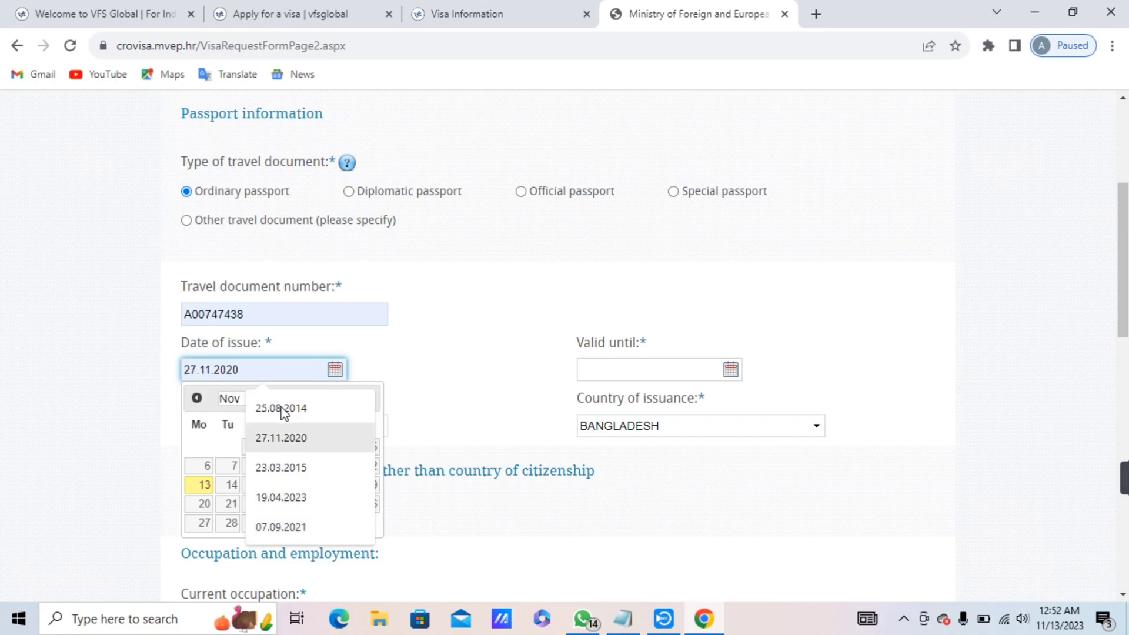
key(Down)
key(Down)
key(Down)
key(Down)
key(Up)
key(Up)
key(Up)
key(Down)
key(Down)
key(Down)
key(Down)
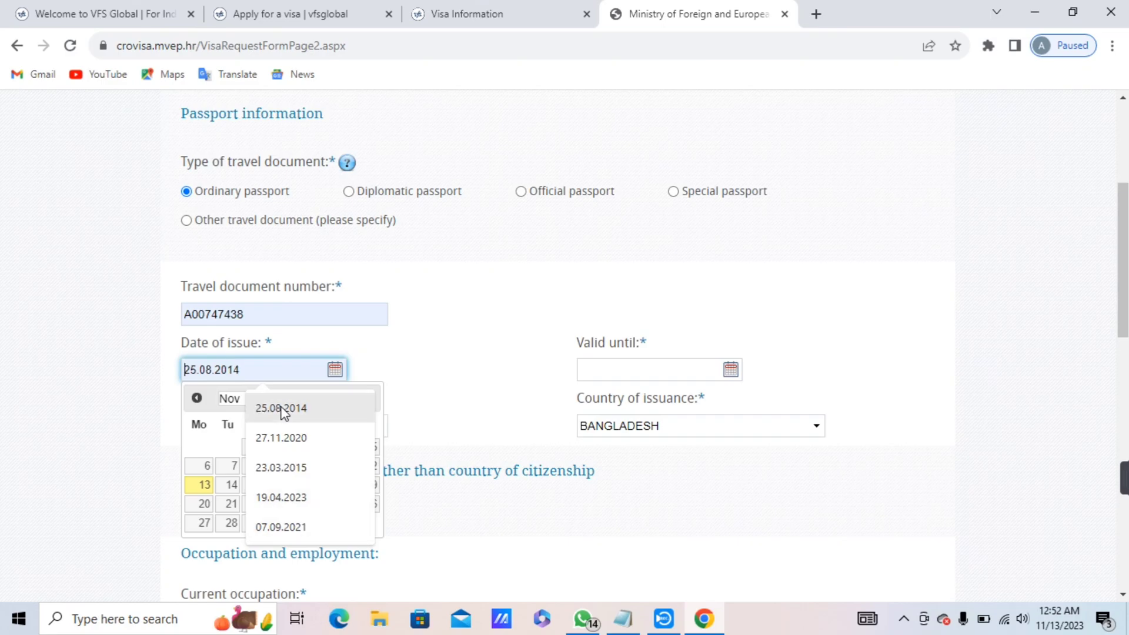
key(Down)
key(Down)
key(Down)
key(Down)
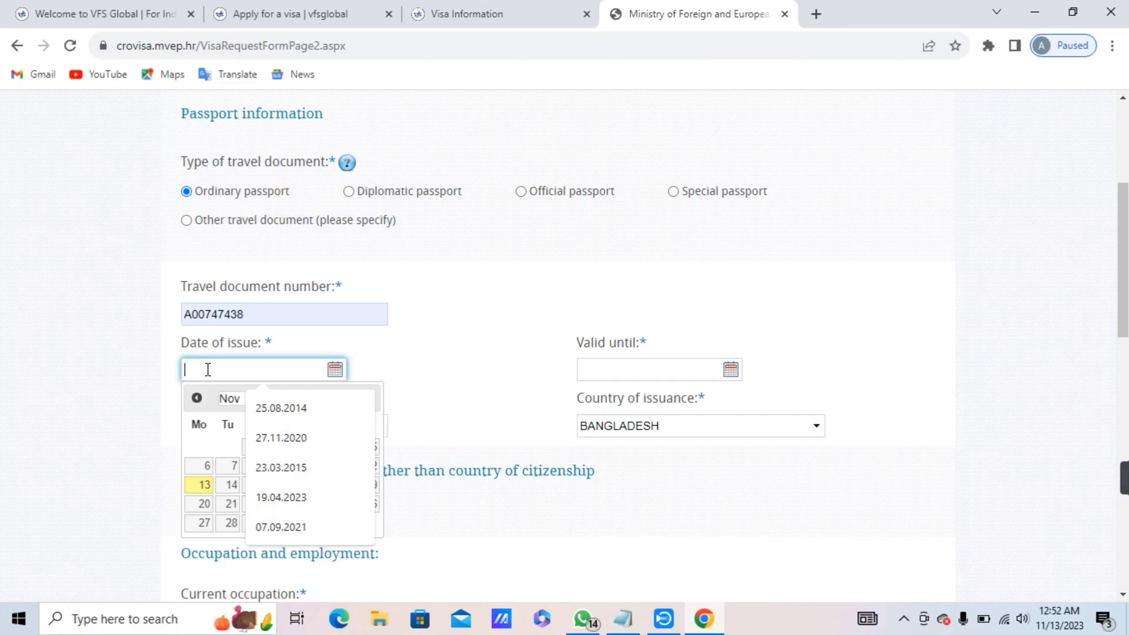
text(25)
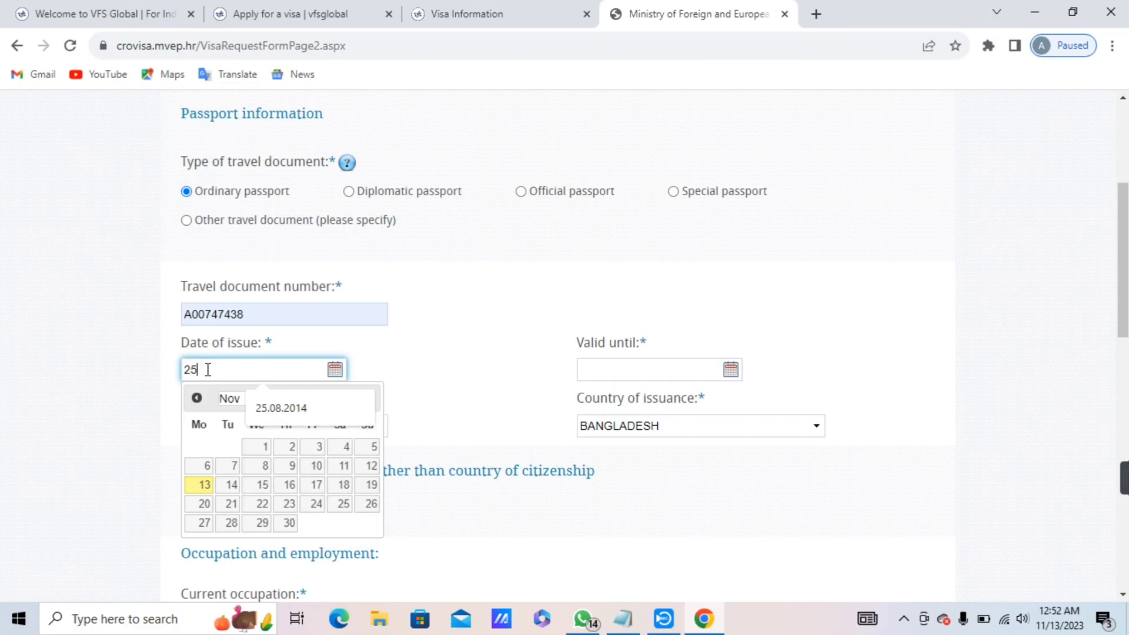
text(.09)
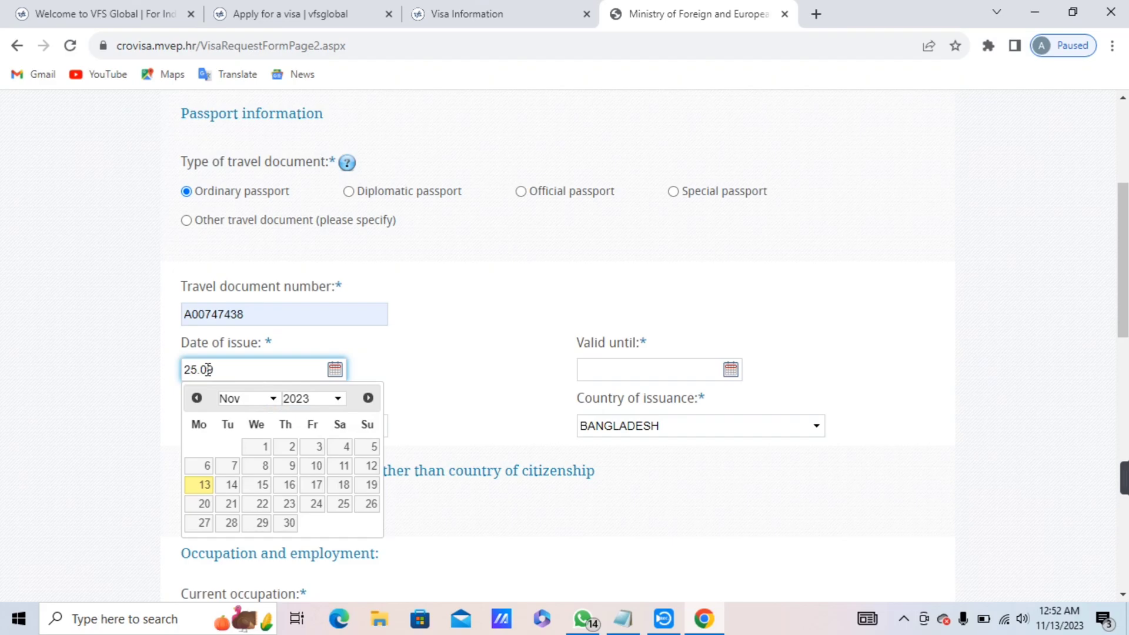
text(.2021)
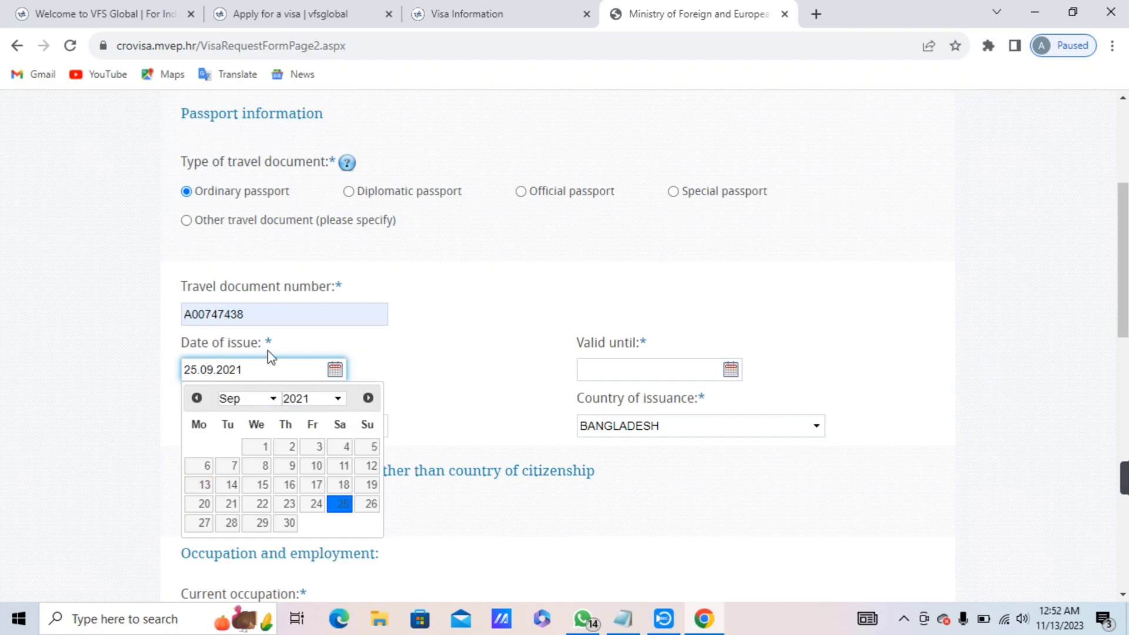
click(379, 369)
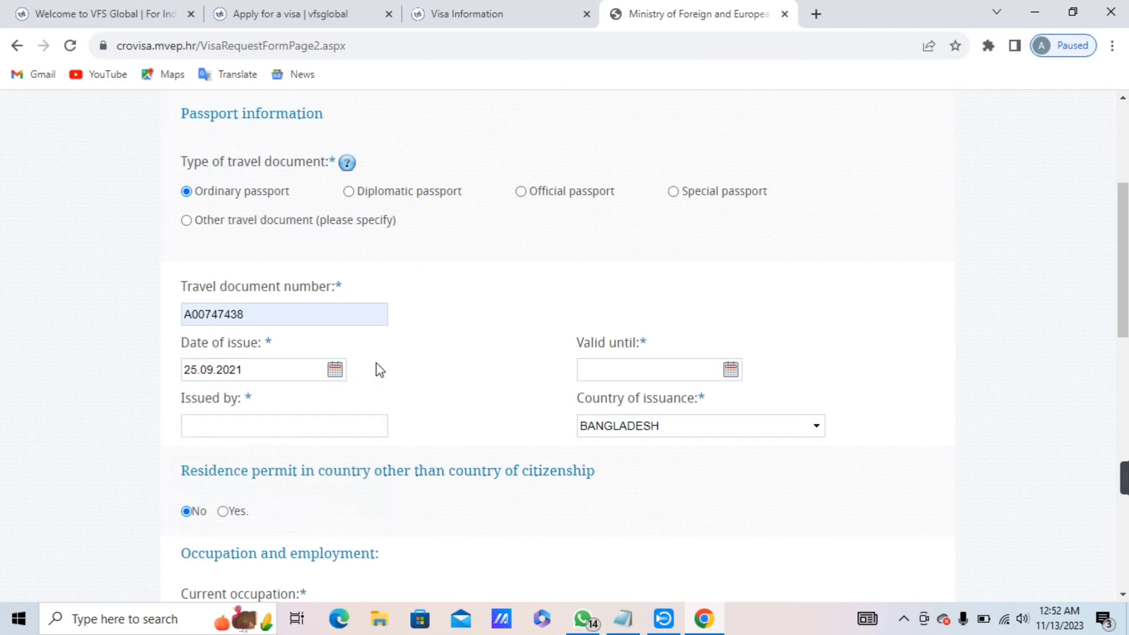
click(582, 370)
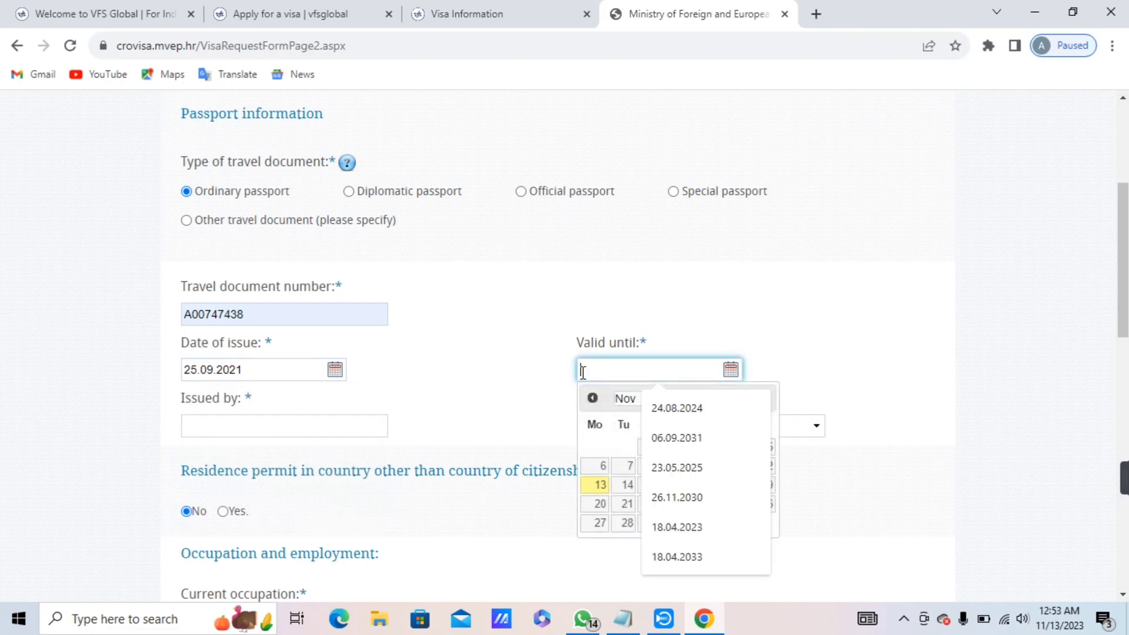
Set the passport's valid-until date to 06.09.2031.
text(0)
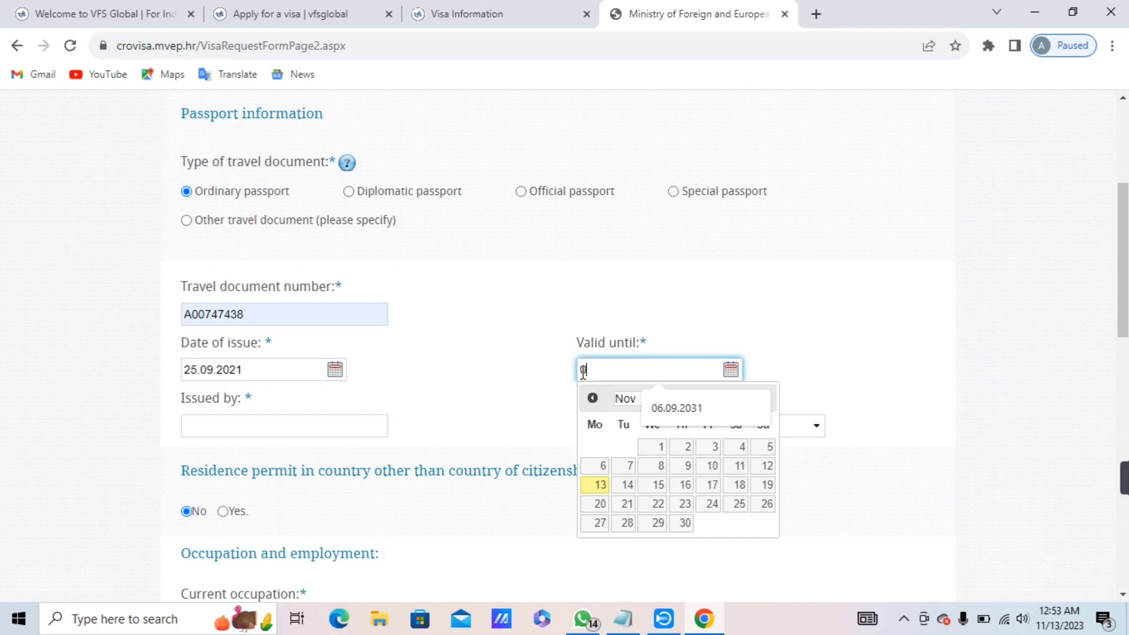
text(6.09.2031)
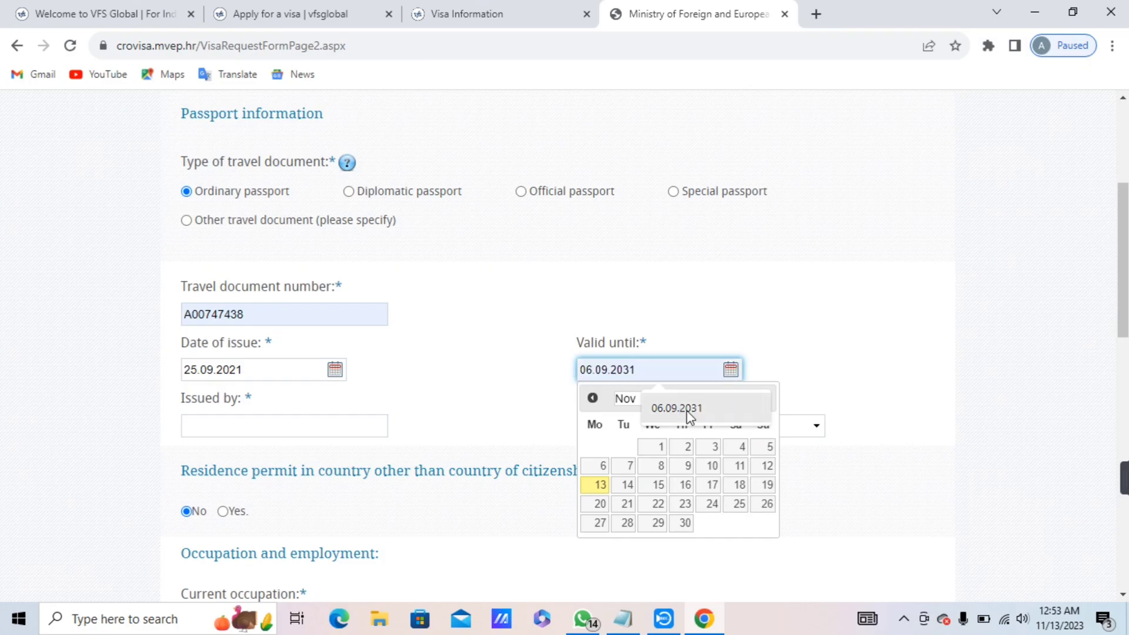
click(692, 413)
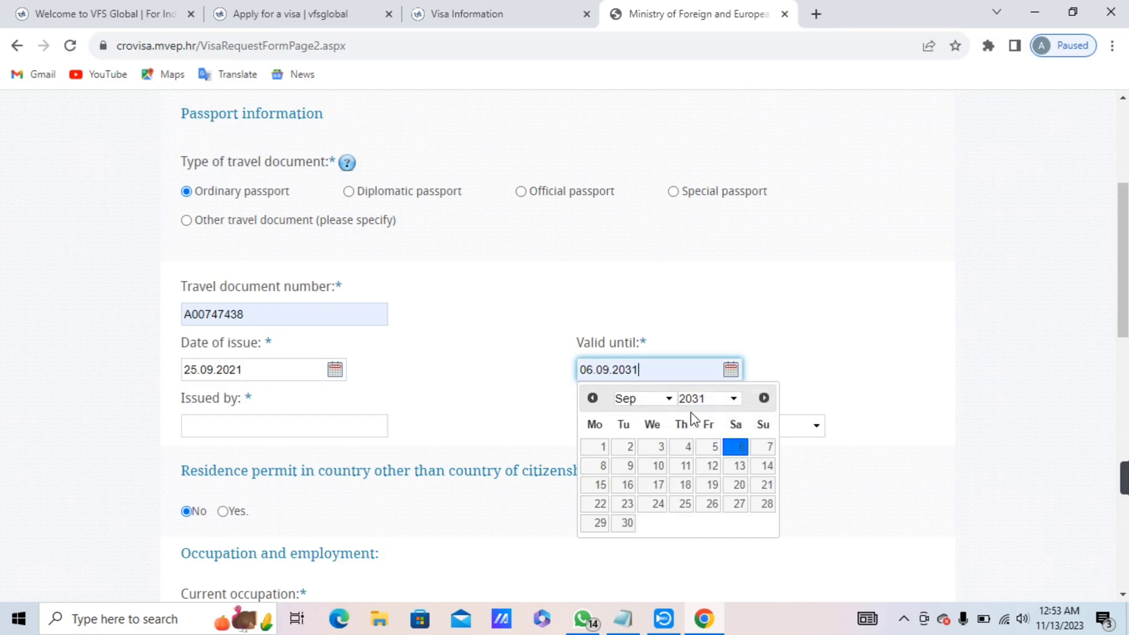
click(810, 348)
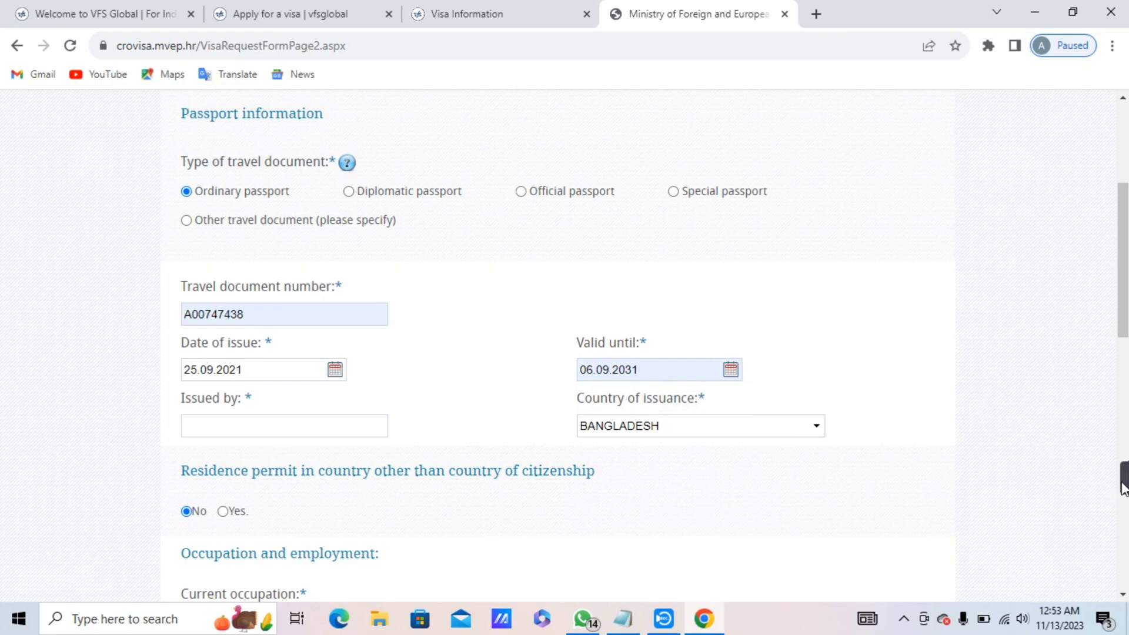
Set the passport's issuing authority to DIP/DHAKA.
mouse_move(1121, 474)
scroll(655, 351, down, 2)
drag(1123, 236, 1124, 271)
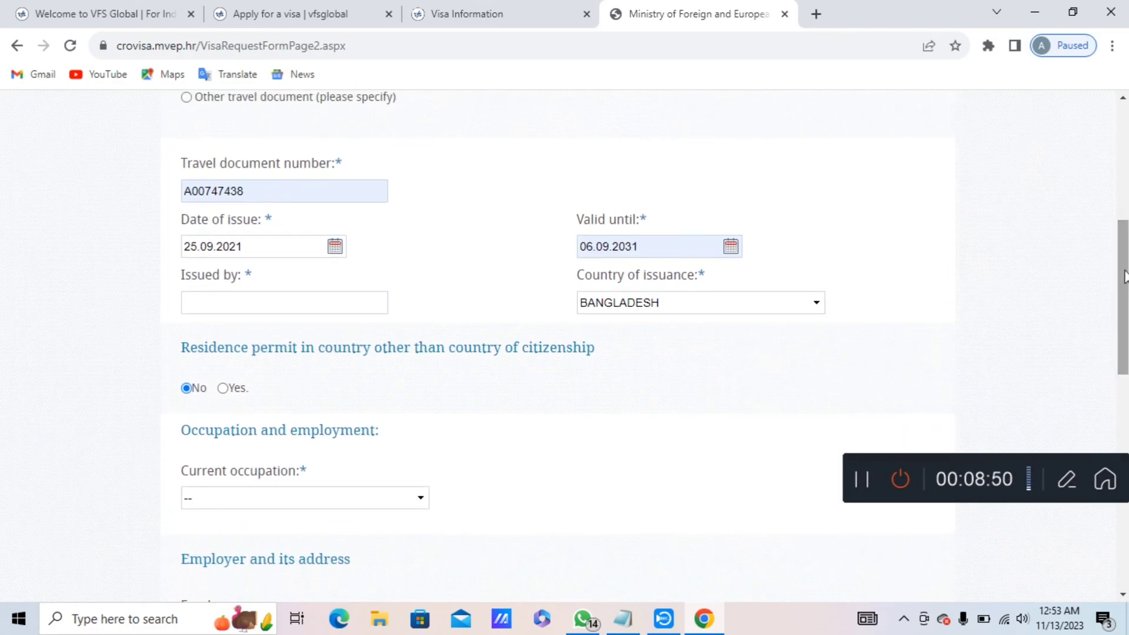
click(331, 311)
click(330, 367)
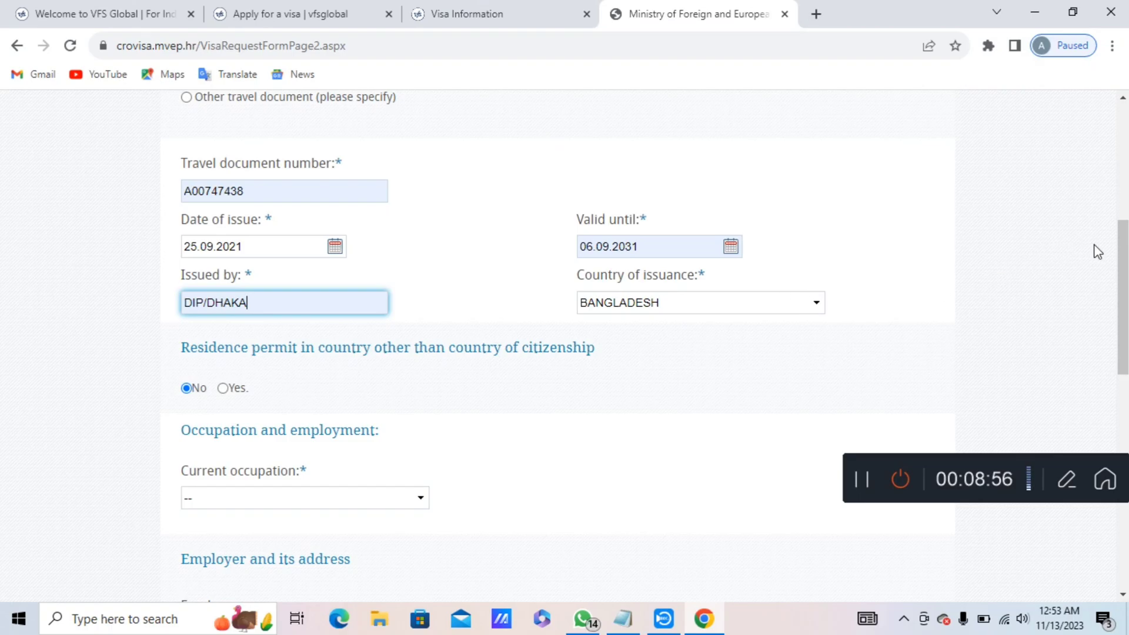
drag(1124, 278, 1125, 328)
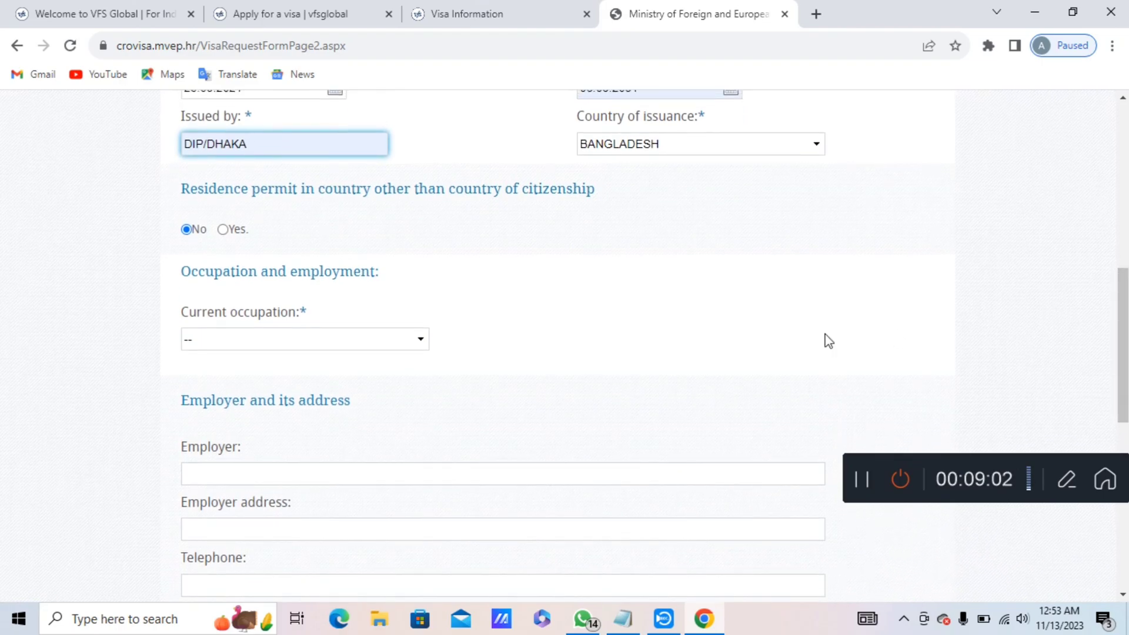
Check the Current occupation list without choosing, then answer Yes to holding a residence permit.
click(385, 335)
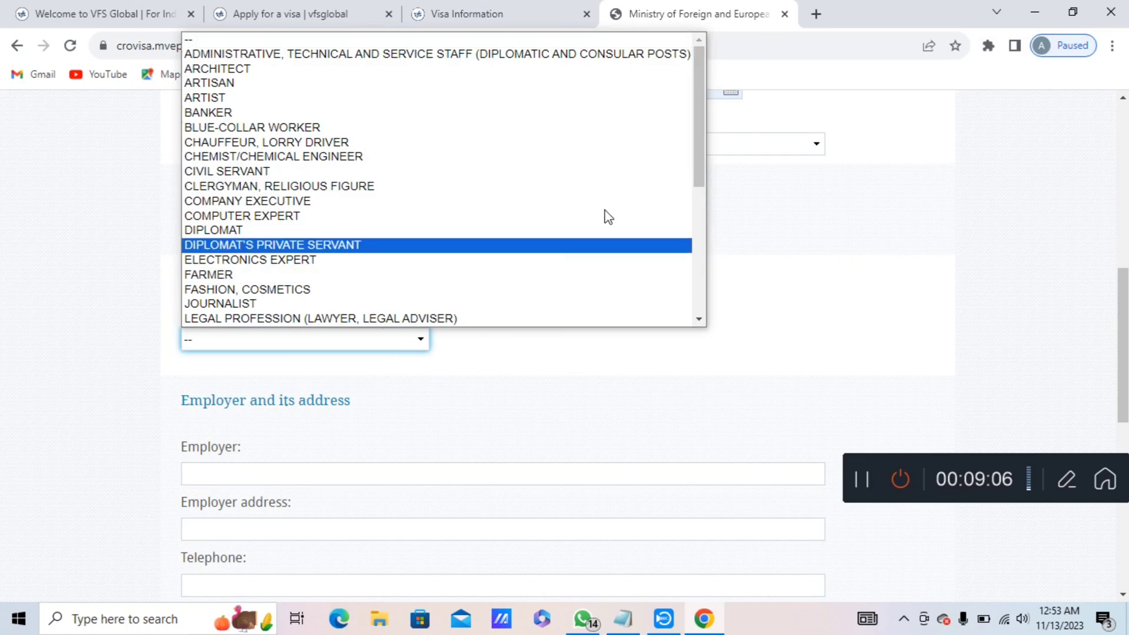
click(895, 192)
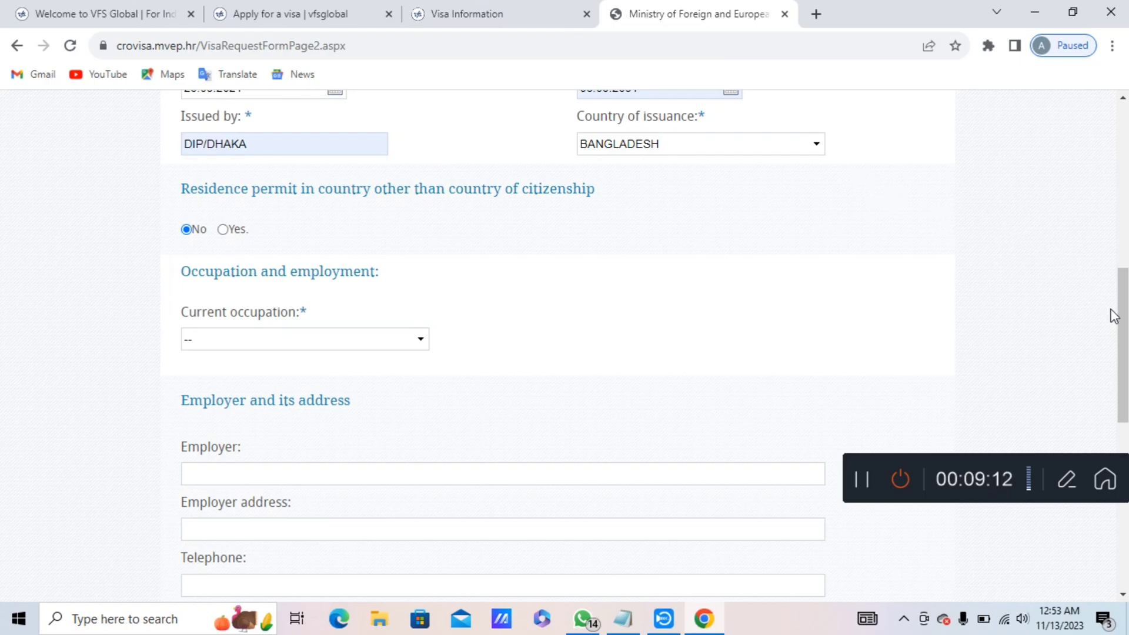
click(385, 336)
scroll(685, 312, down, 1)
click(738, 295)
click(224, 230)
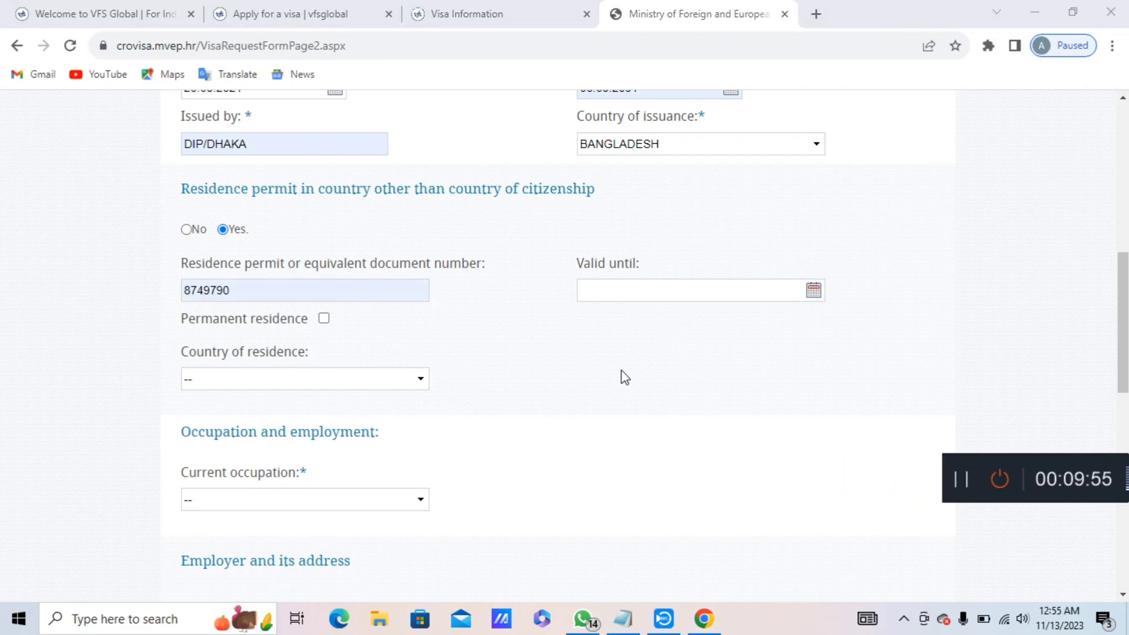
Enter 28.01.2024 as the residence permit's valid-until date, correcting the mistyped entry.
click(278, 289)
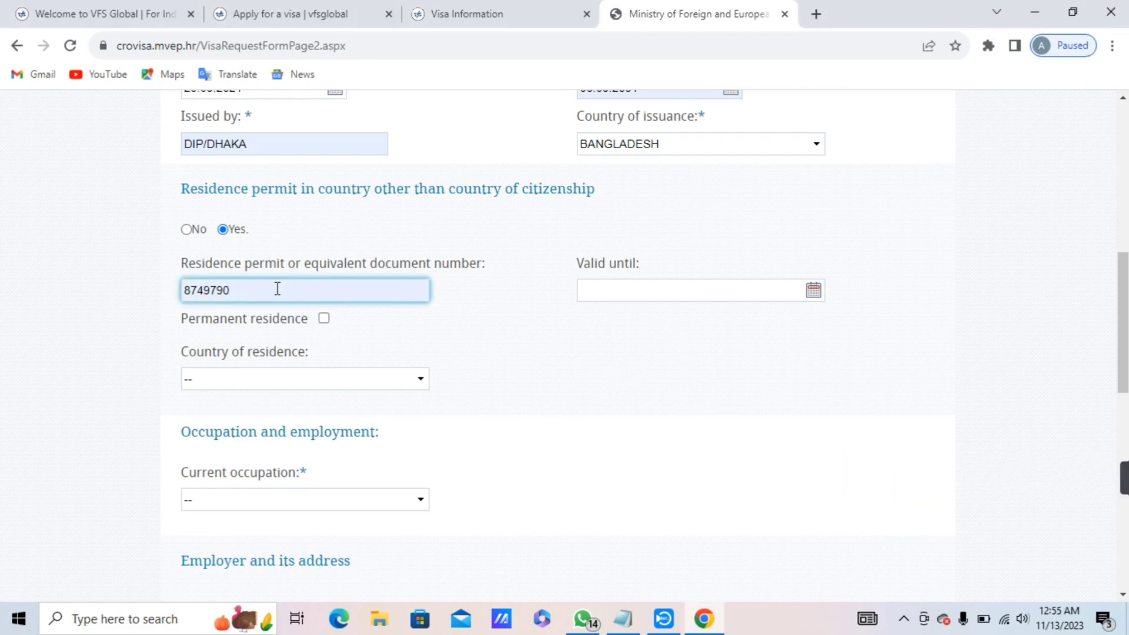
click(633, 300)
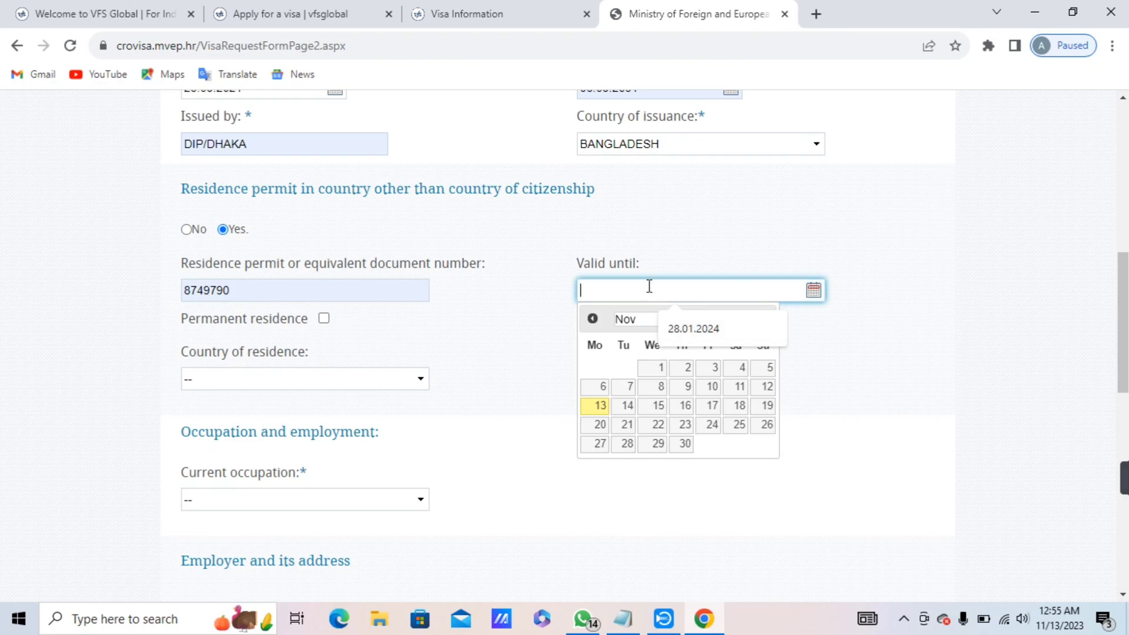
text(29)
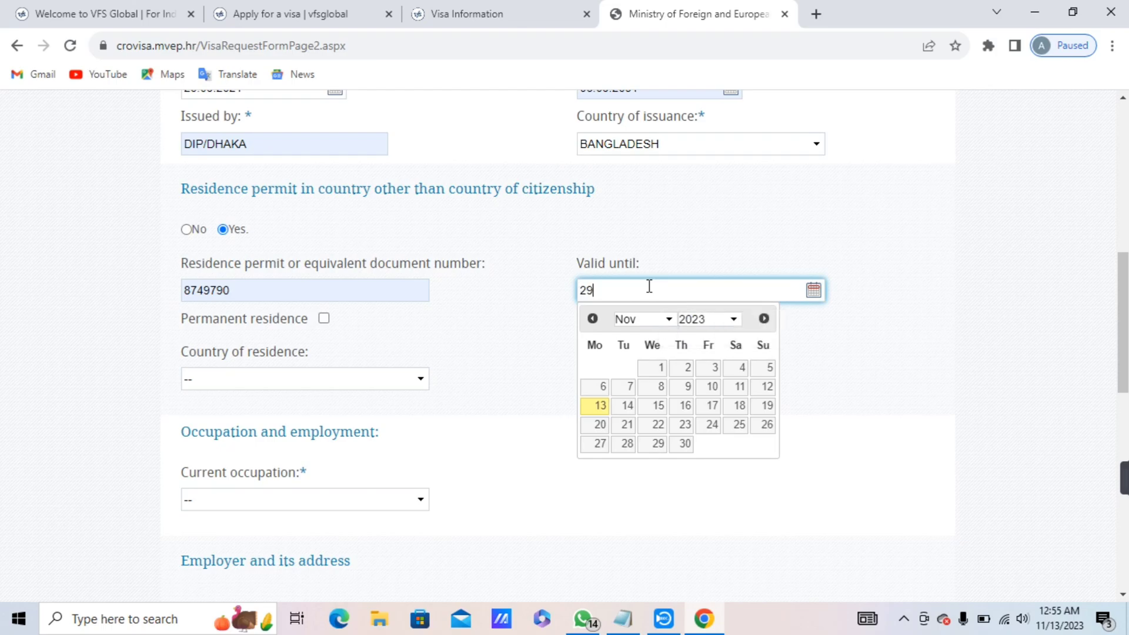
text(.19)
key(BackSpace)
text(0)
key(BackSpace)
key(BackSpace)
key(BackSpace)
key(BackSpace)
key(BackSpace)
text(2)
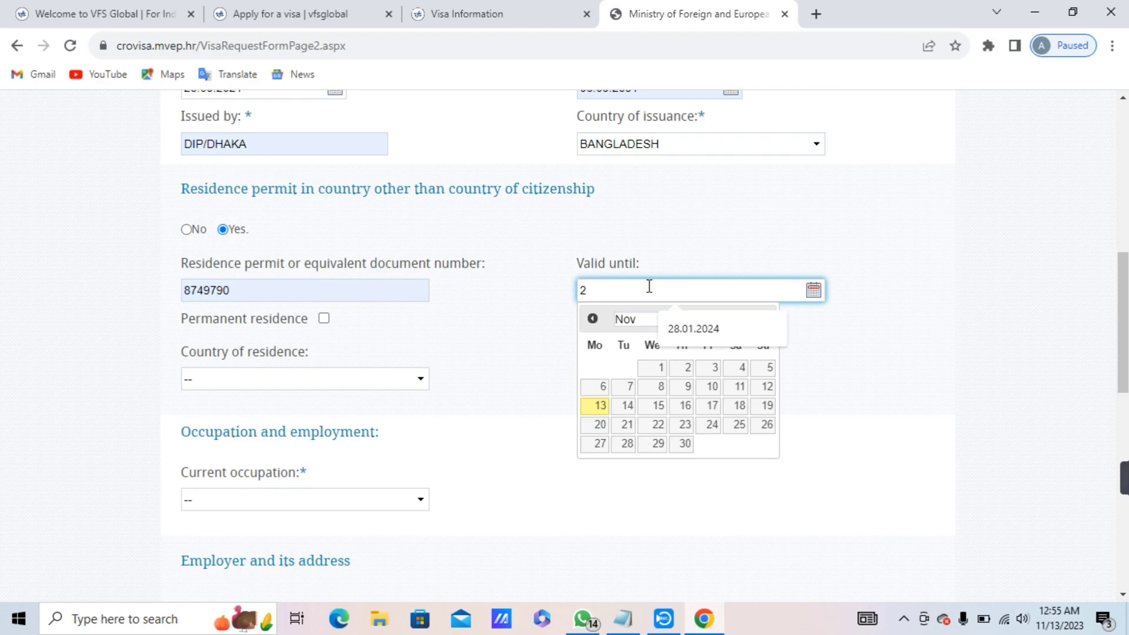
text(8.01.2024)
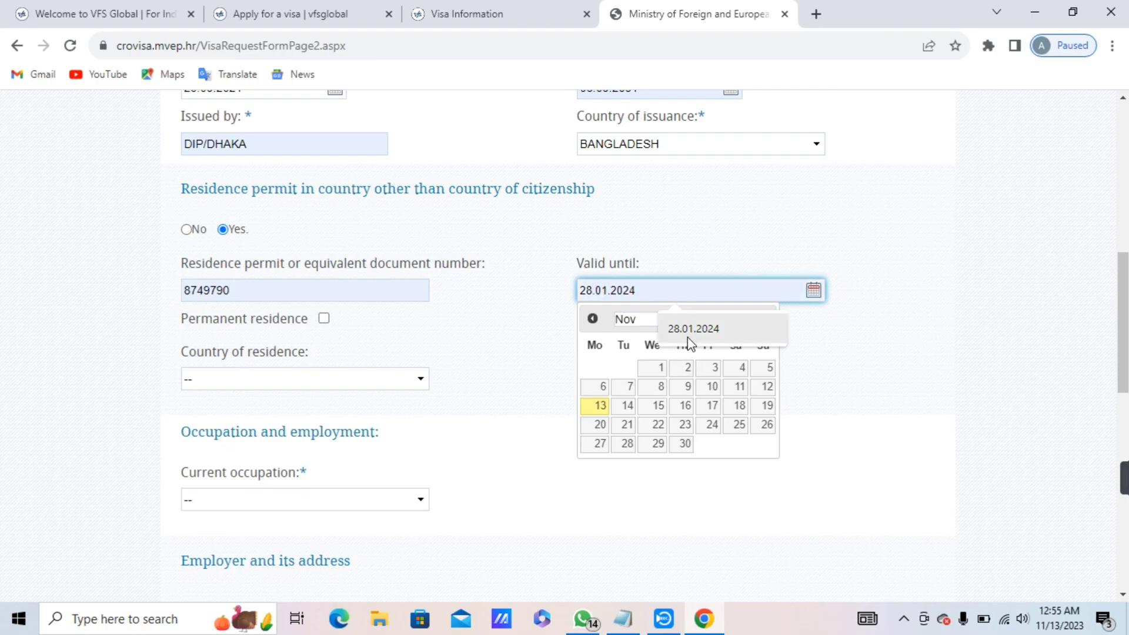
click(689, 341)
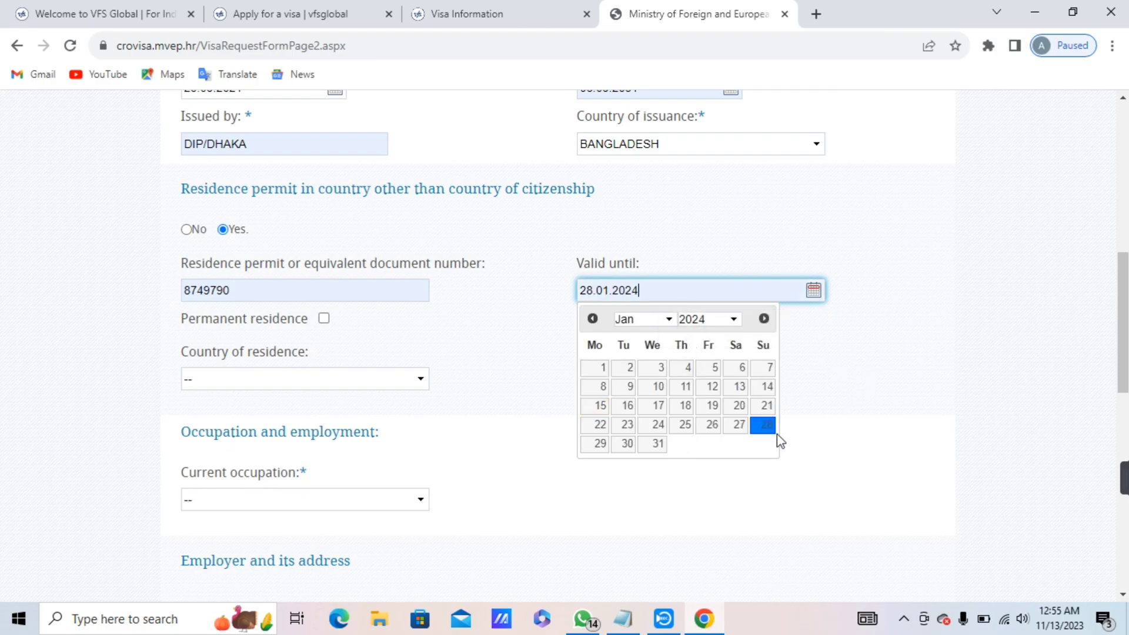
click(763, 426)
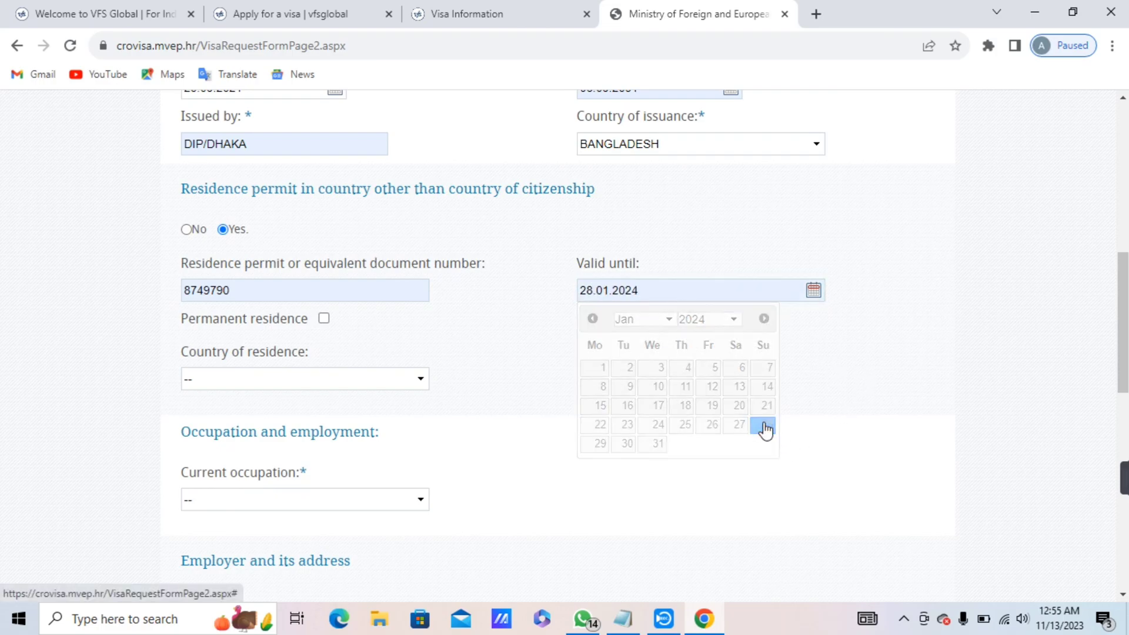
scroll(564, 347, down, 1)
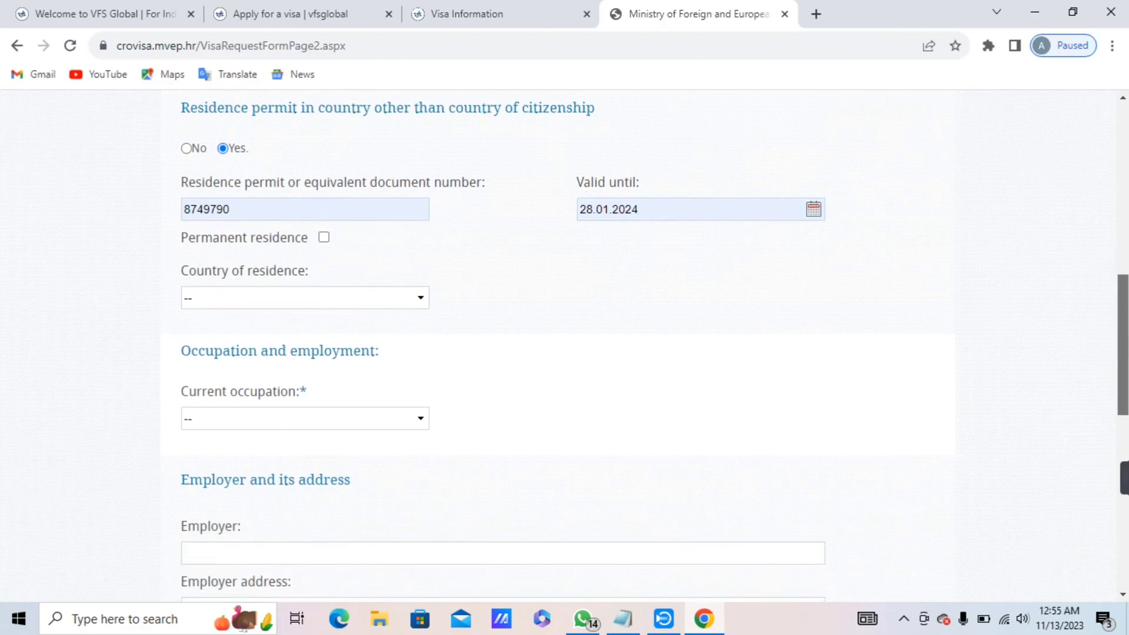
scroll(735, 383, up, 1)
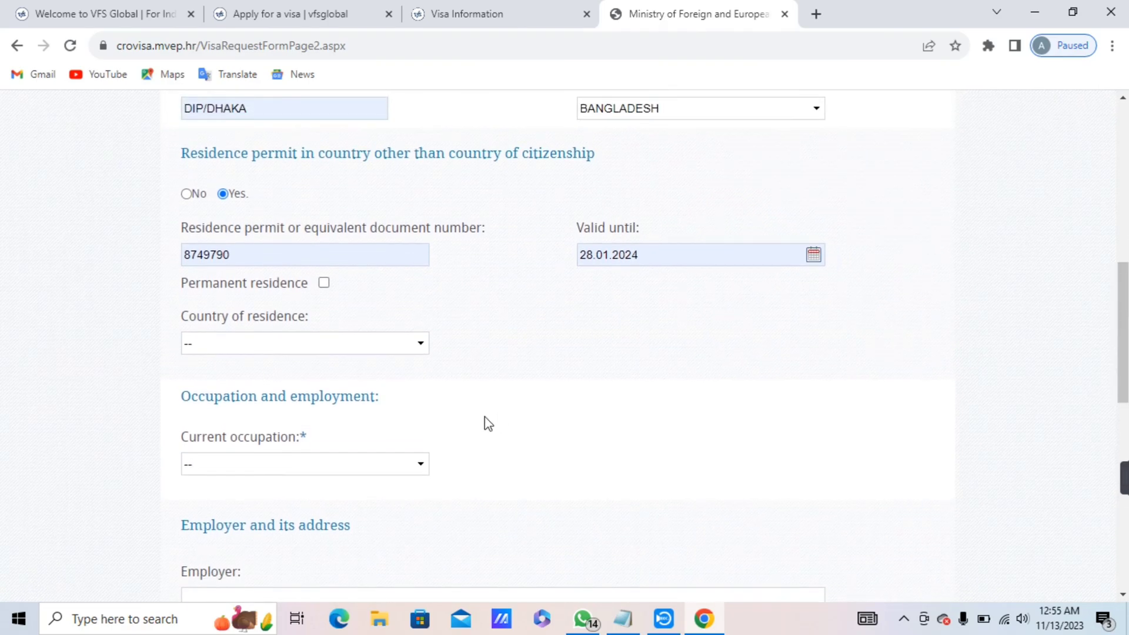
click(398, 351)
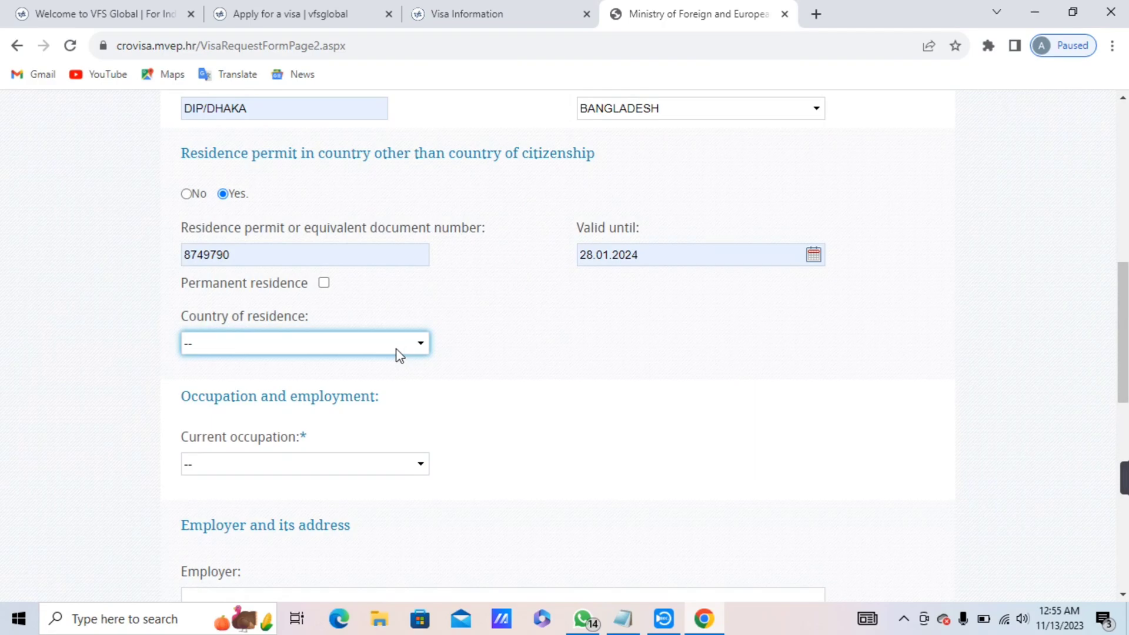
Pick BAHAMAS in the country-of-residence list as a first attempt.
click(384, 345)
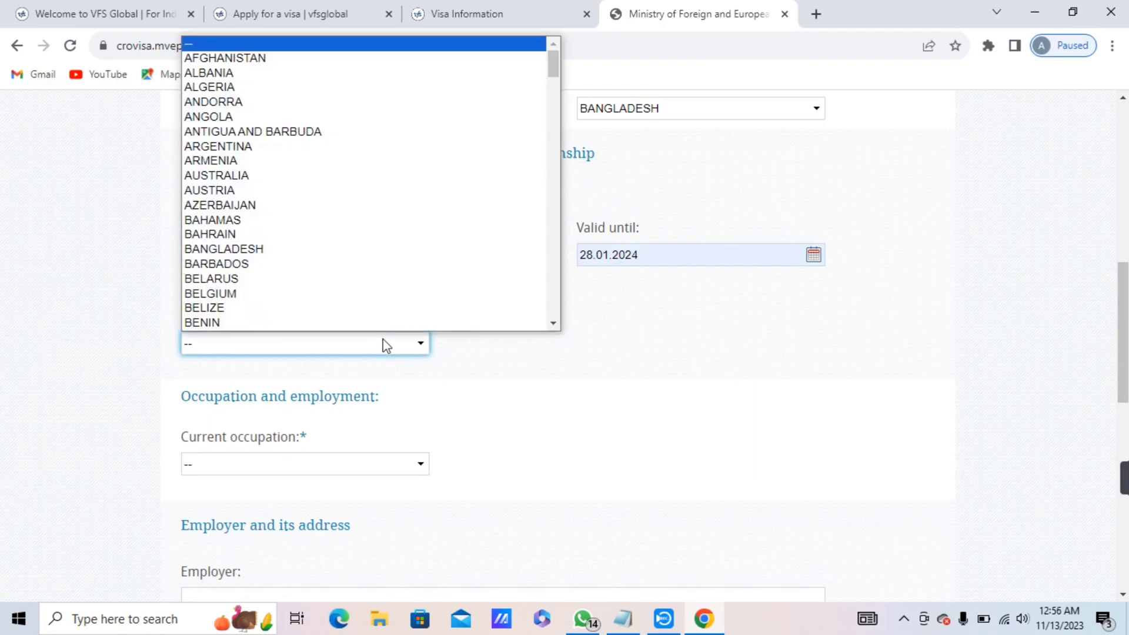
key(b)
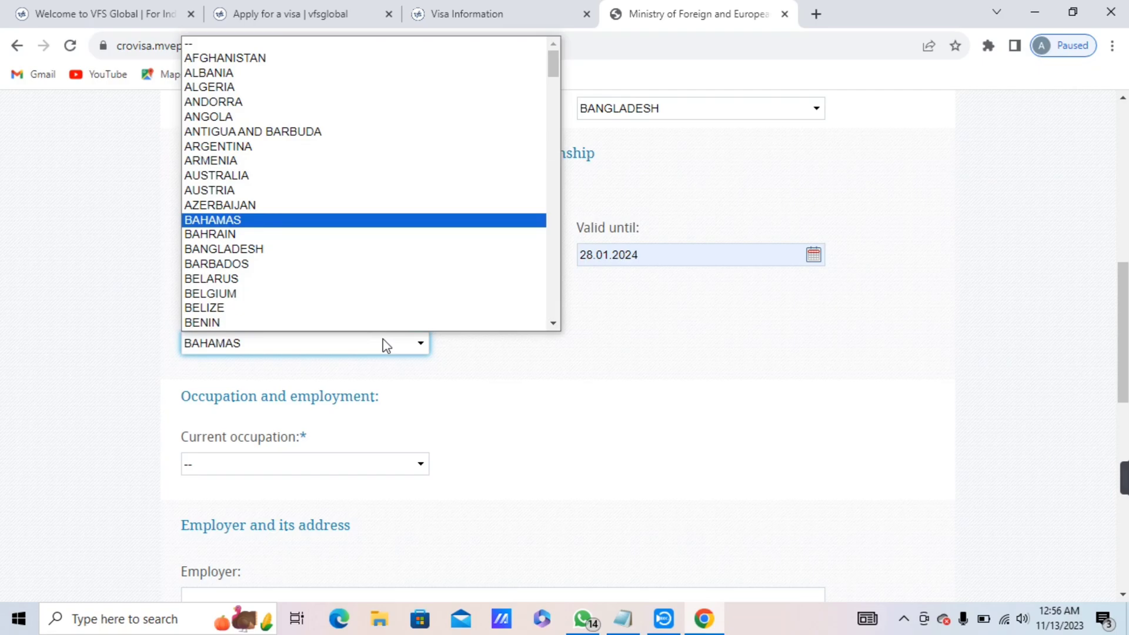
scroll(351, 302, down, 1)
click(626, 409)
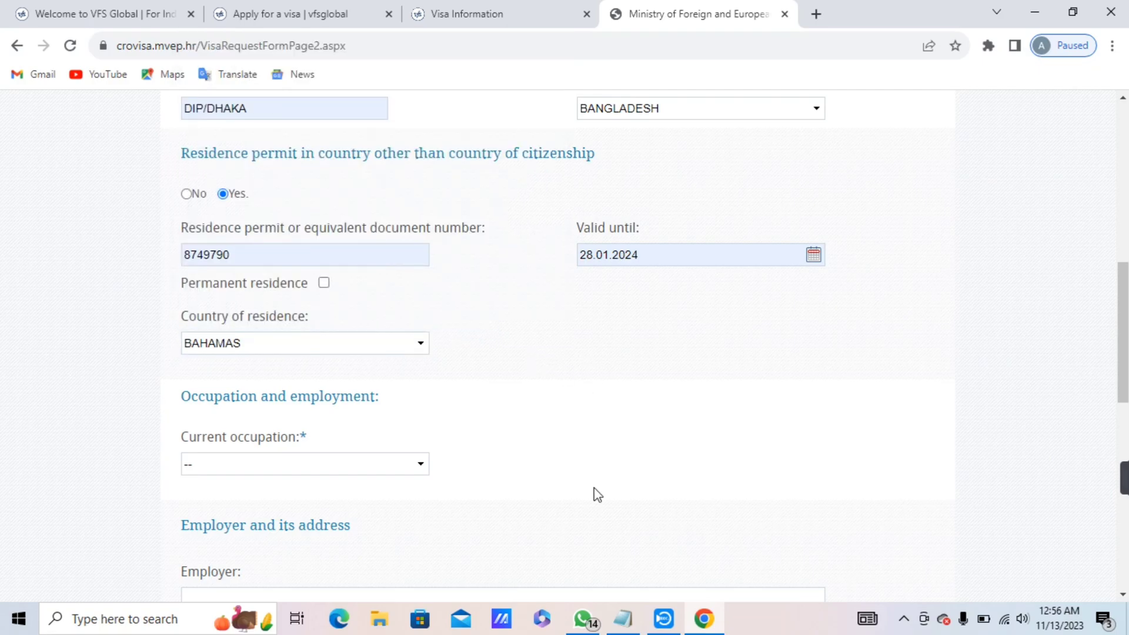
Reset the residence permit section and refill the permit number and 28.01.2024 expiry.
click(188, 195)
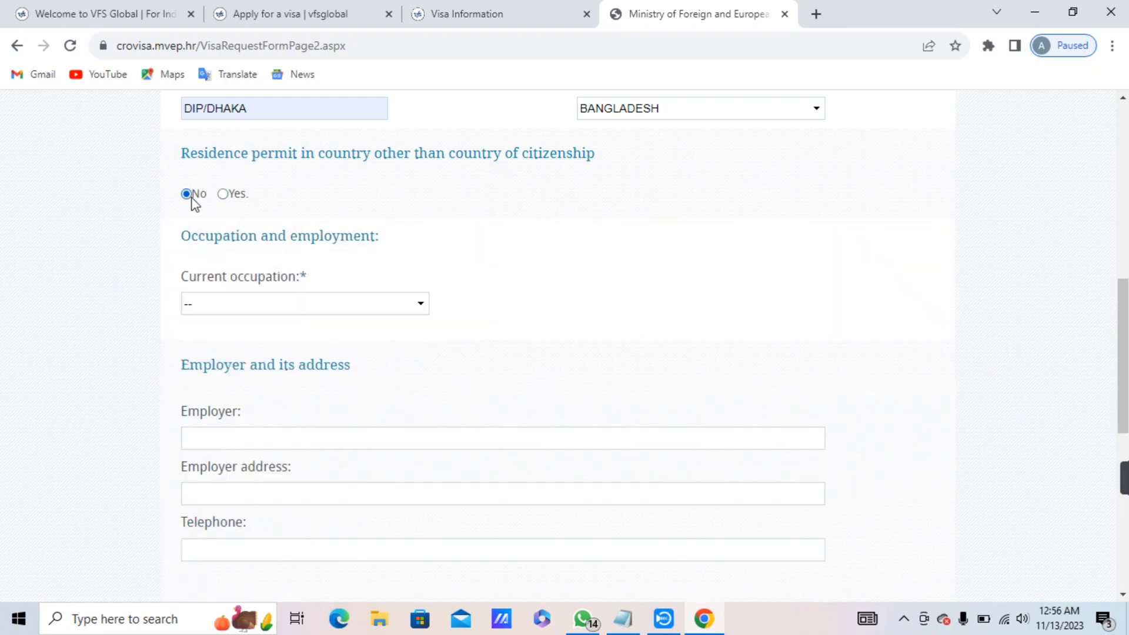
click(222, 195)
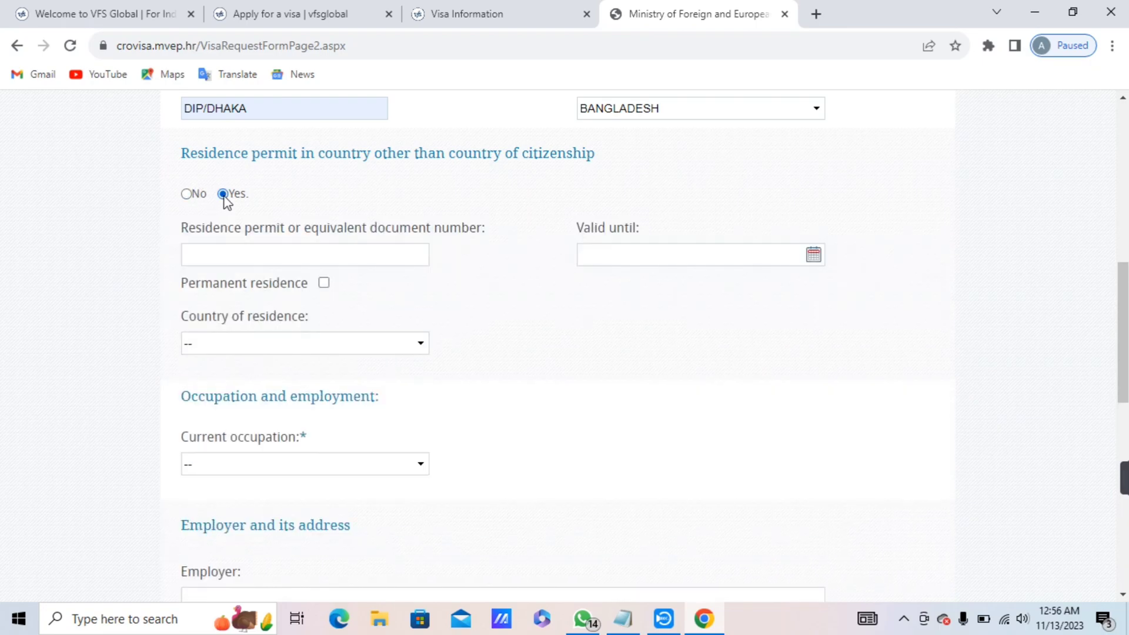
click(258, 257)
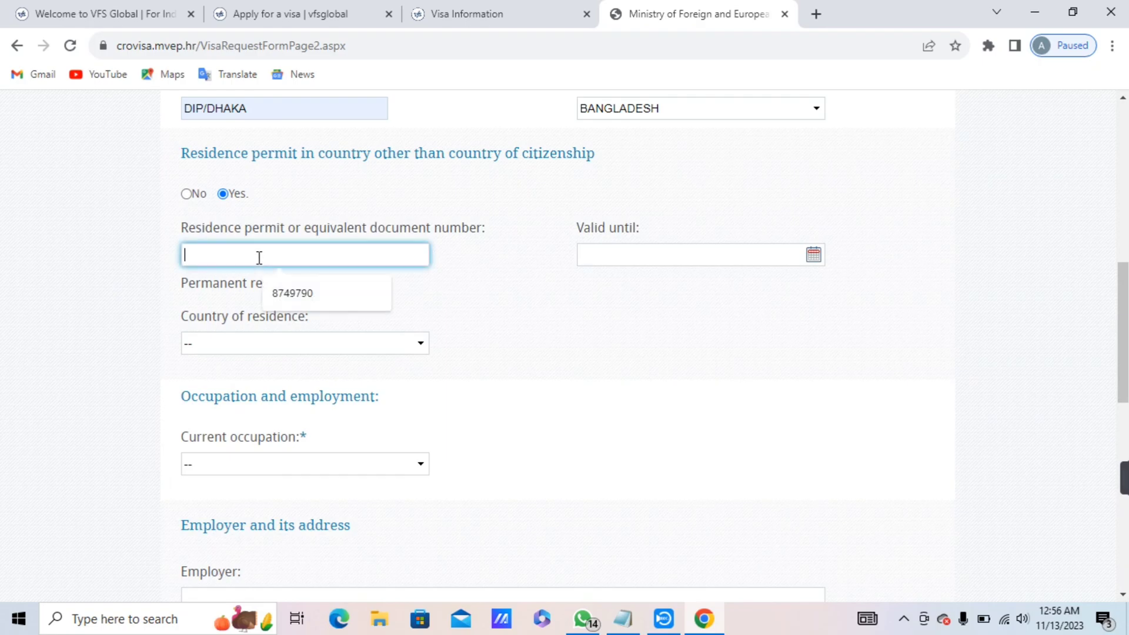
click(288, 293)
click(623, 257)
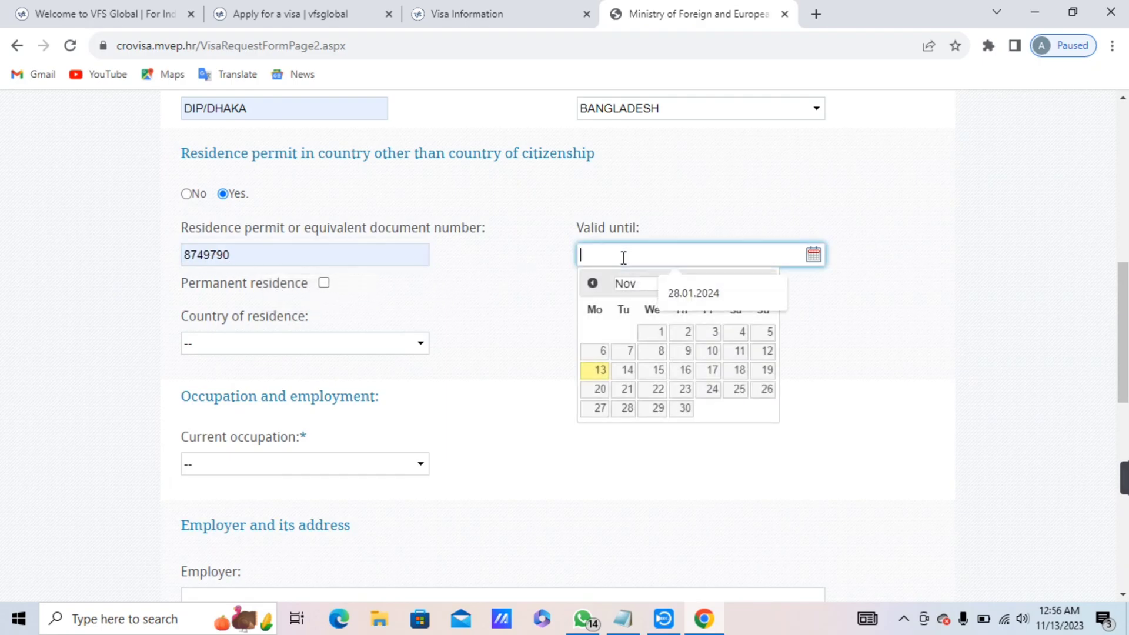
click(688, 294)
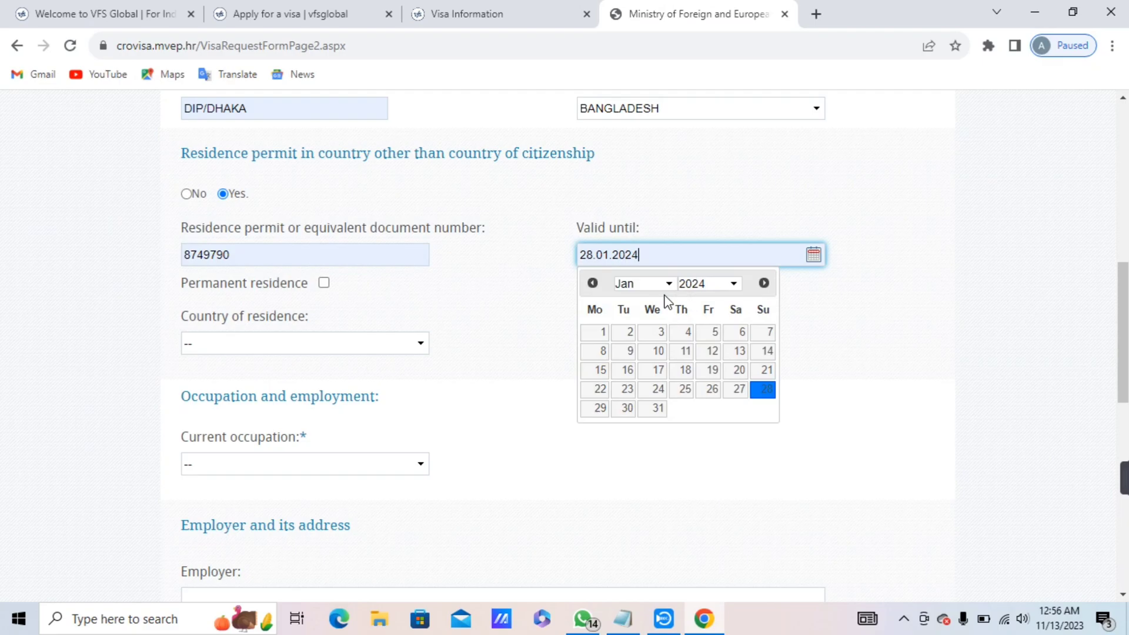
click(530, 289)
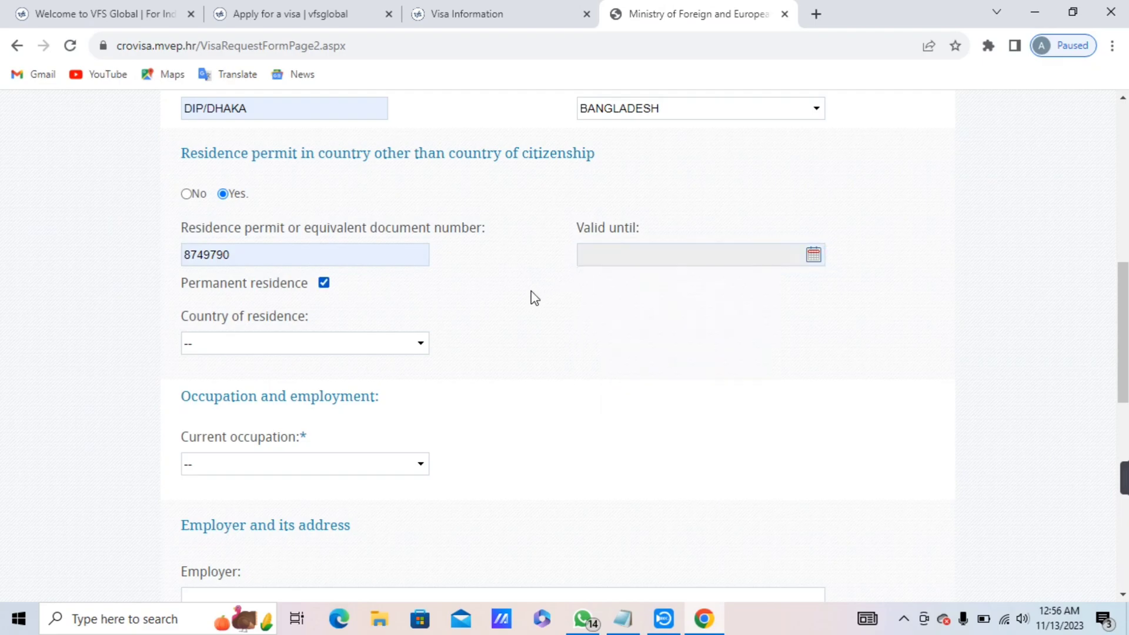
Choose INDIA as the country of residence.
click(403, 348)
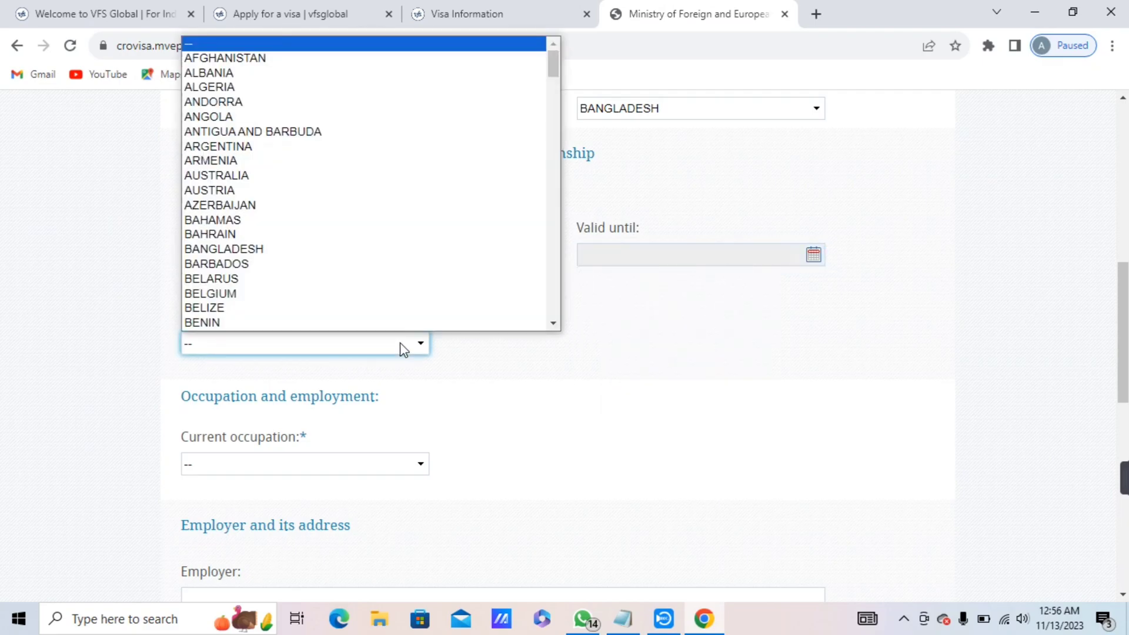
key(i)
key(n)
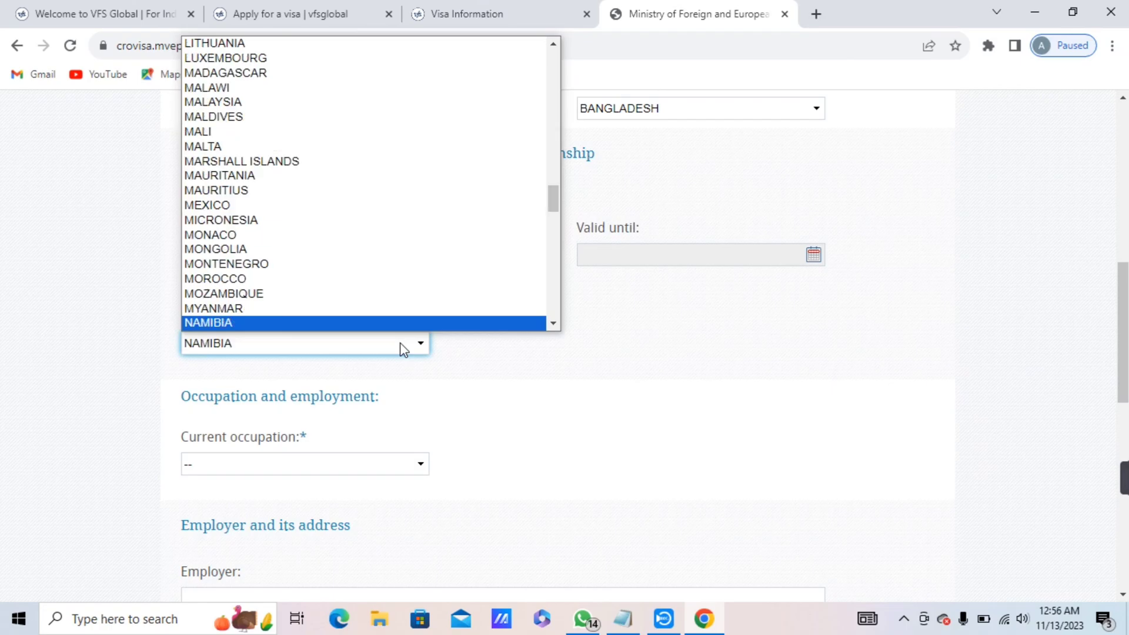
key(i)
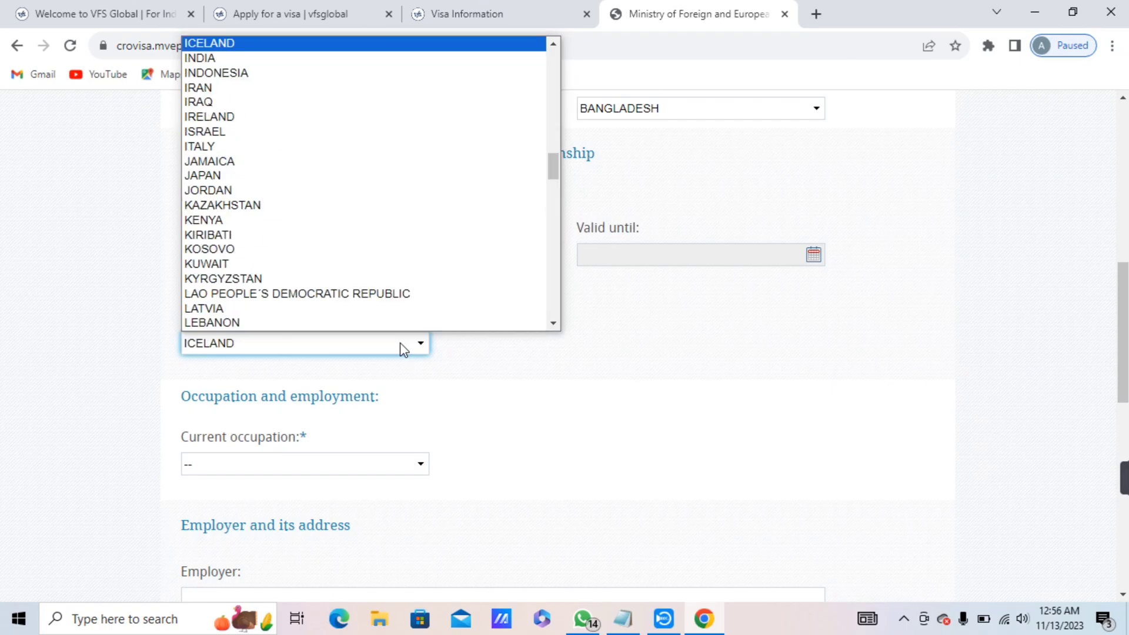
key(n)
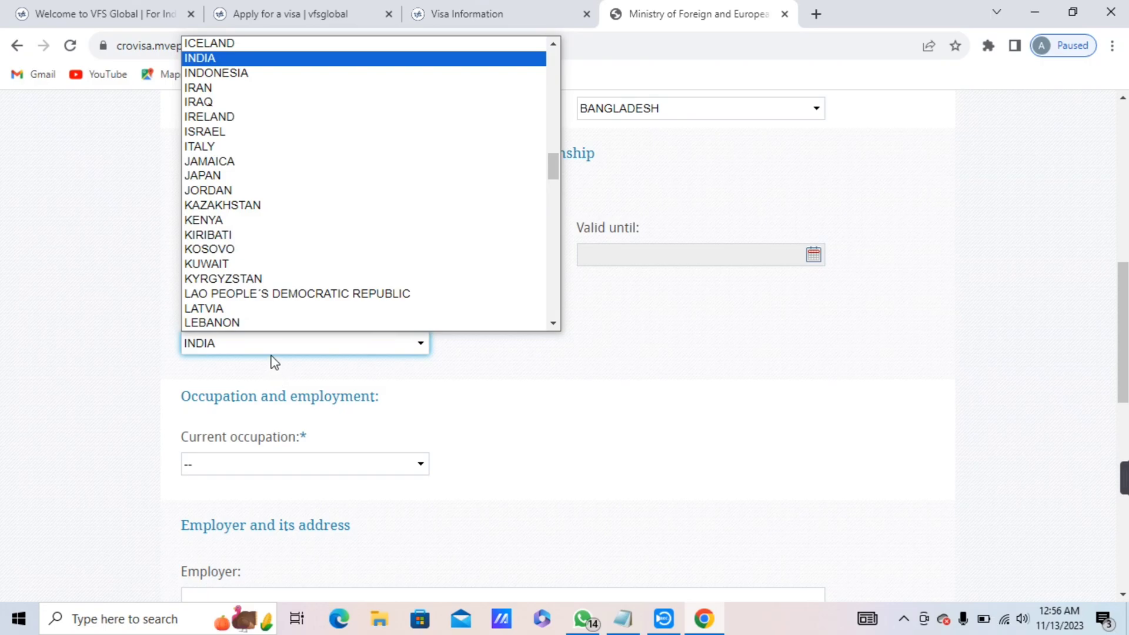
key(Return)
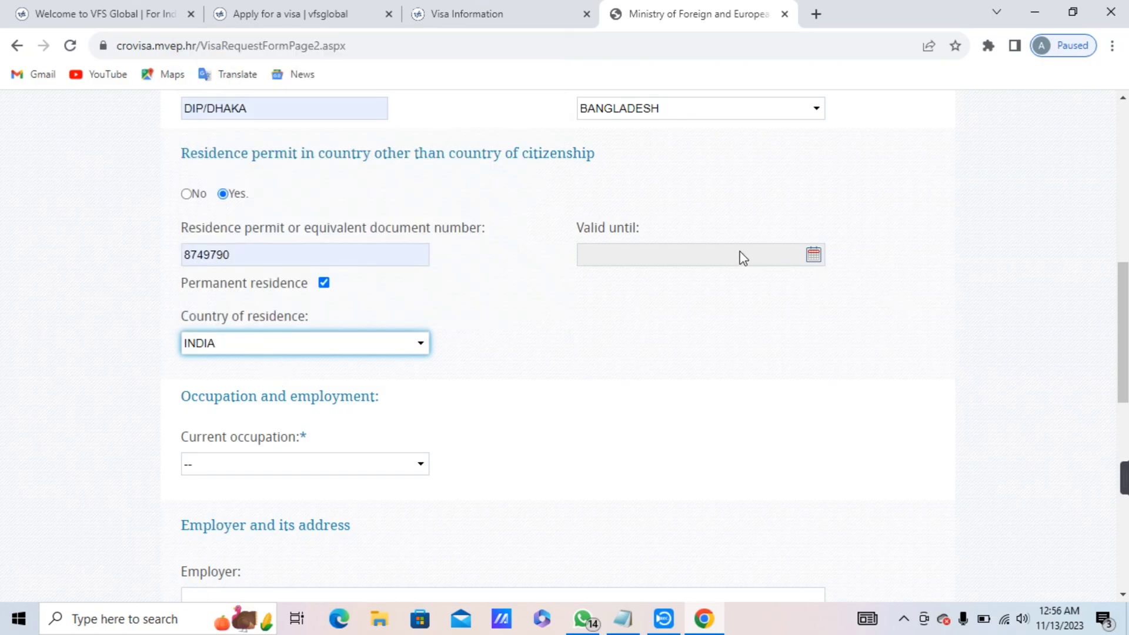
Untick permanent residence and re-enter the 28.01.2024 valid-until date.
click(743, 257)
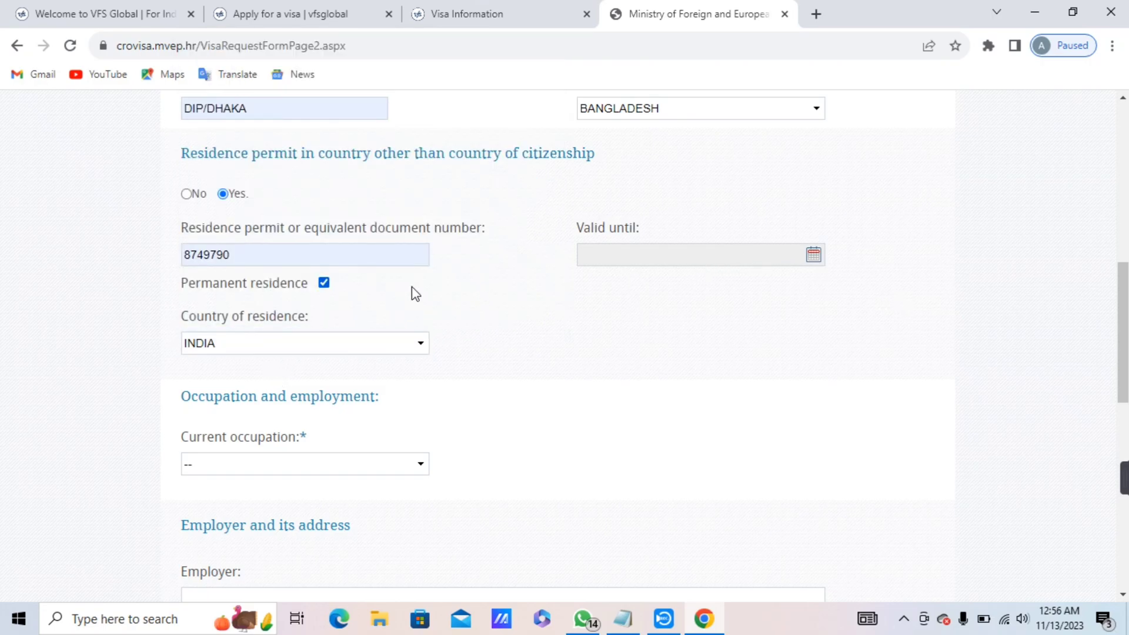
click(321, 287)
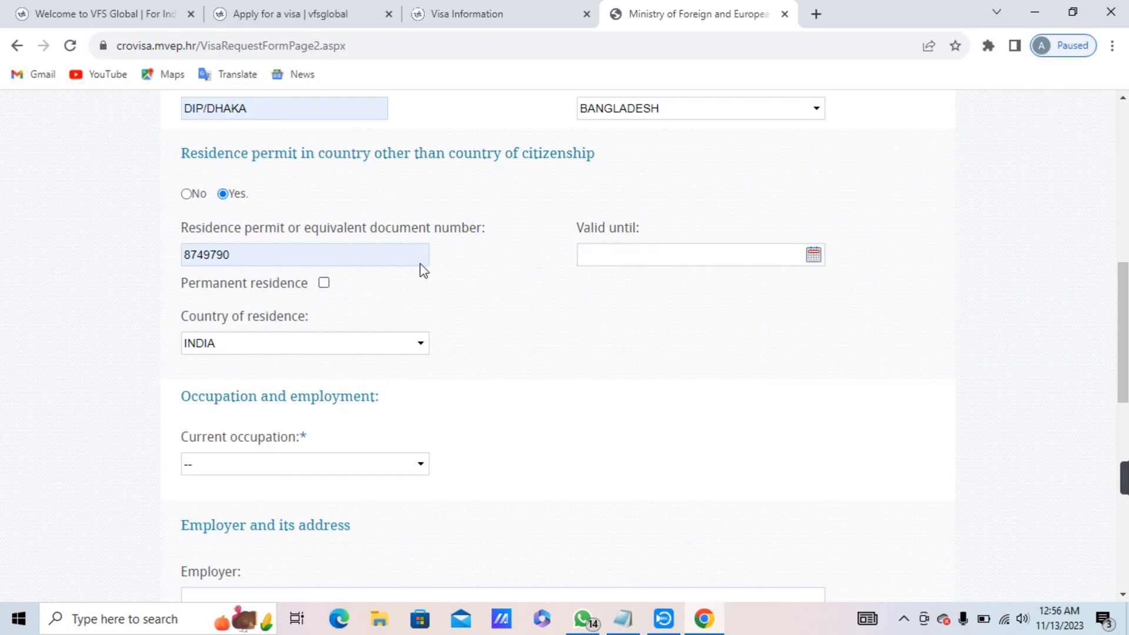
click(600, 257)
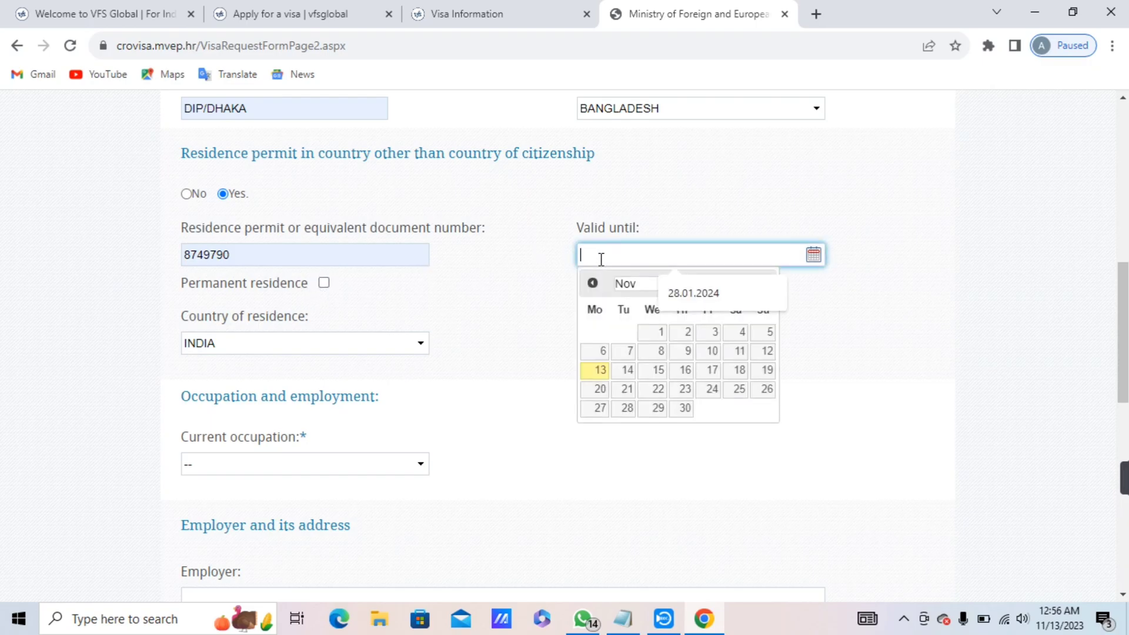
click(739, 300)
click(832, 317)
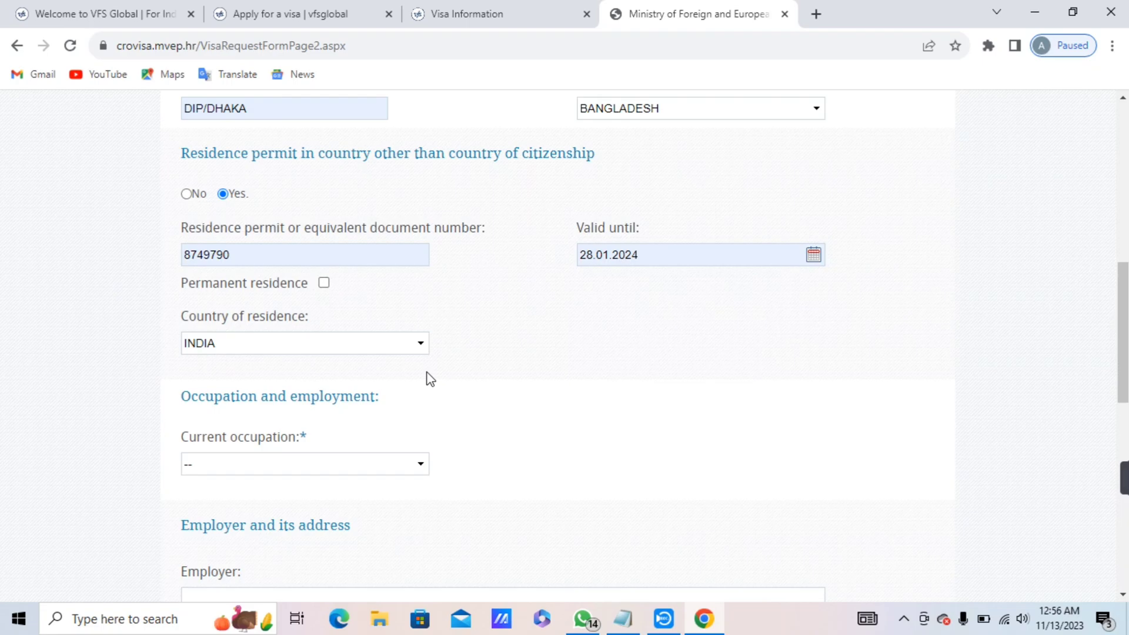
Choose BLUE-COLLAR WORKER as current occupation and save page 2 with SAVE AND CONTINUE.
drag(1124, 371, 1126, 416)
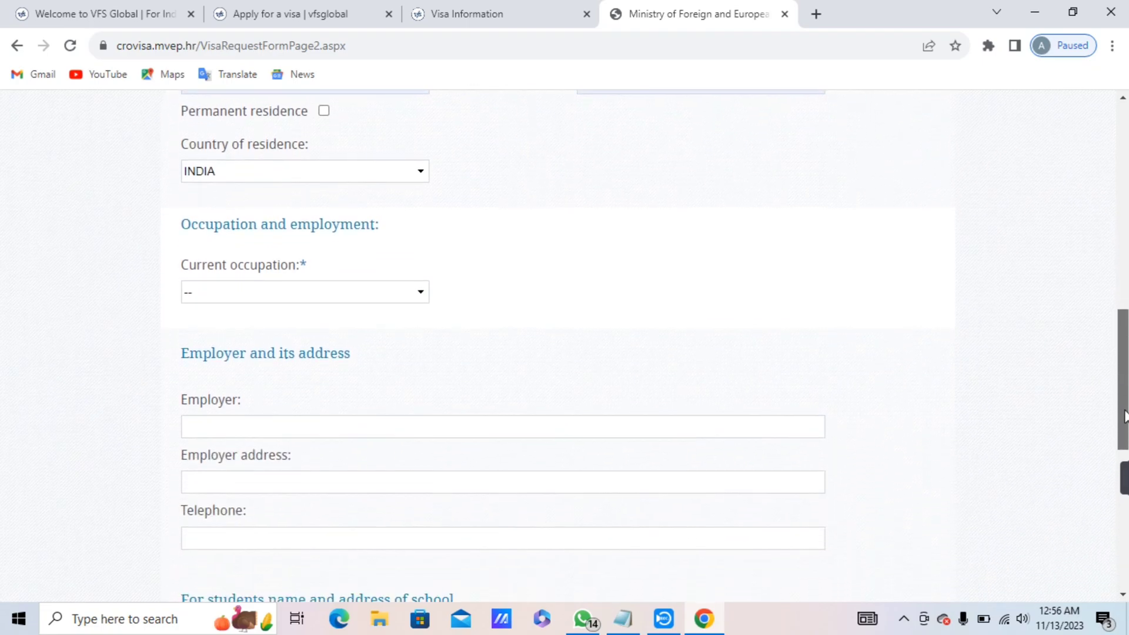
click(321, 308)
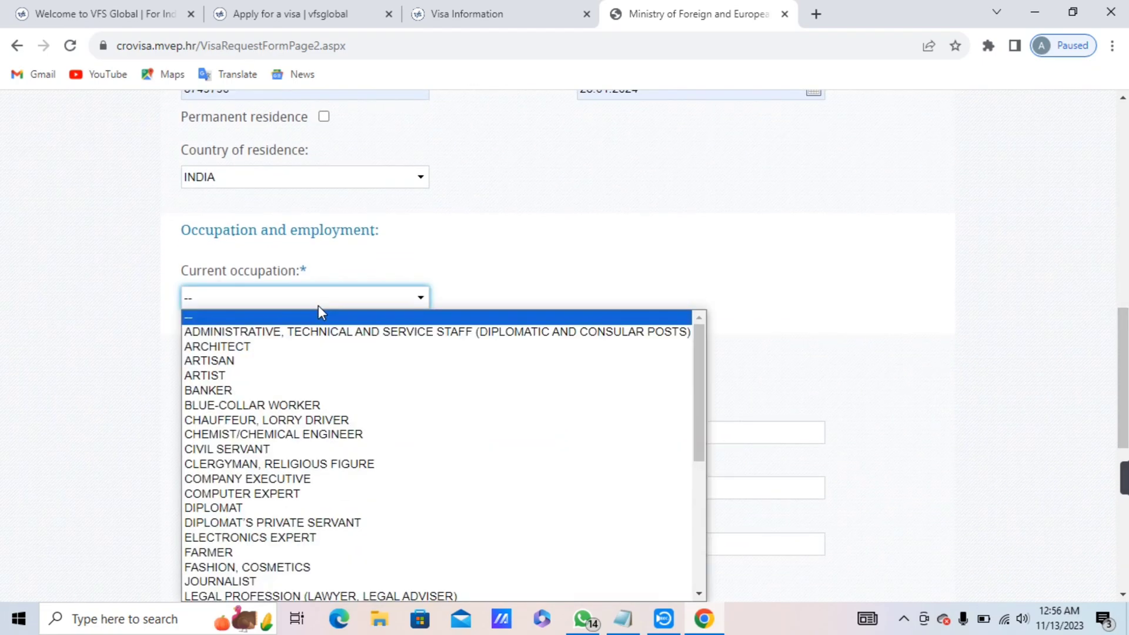
click(302, 404)
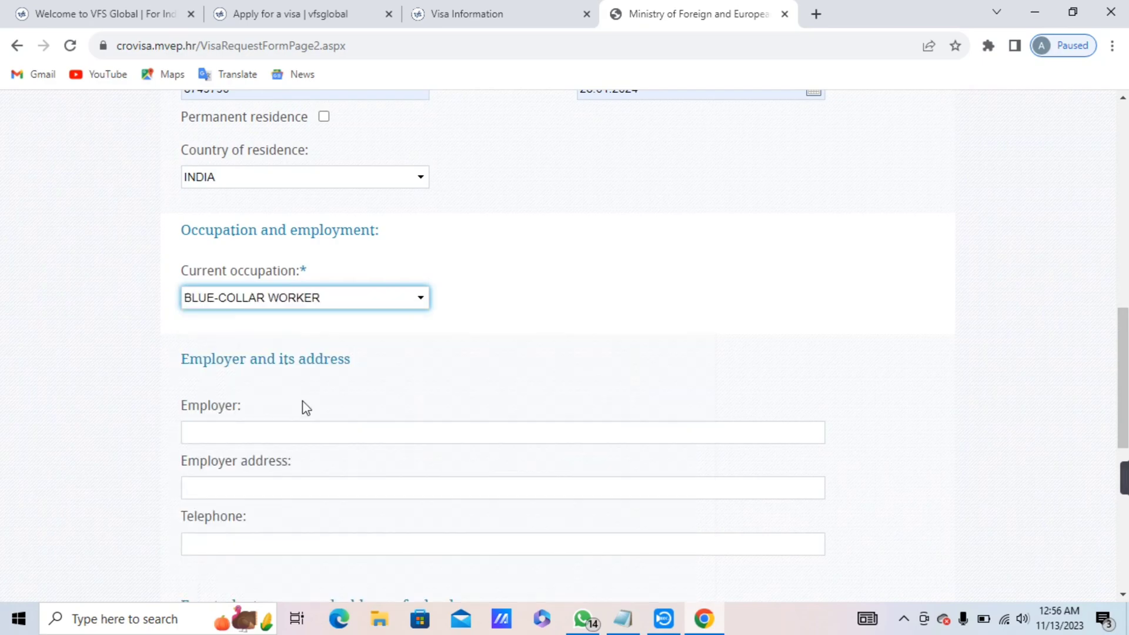
scroll(1124, 477, down, 5)
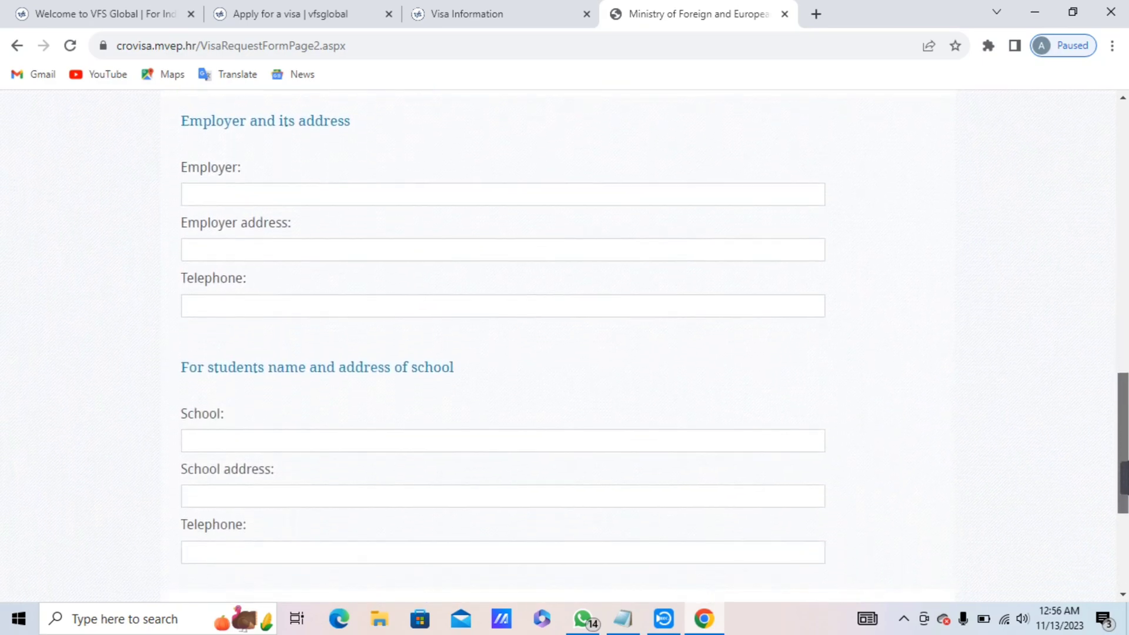
scroll(1123, 477, down, 1)
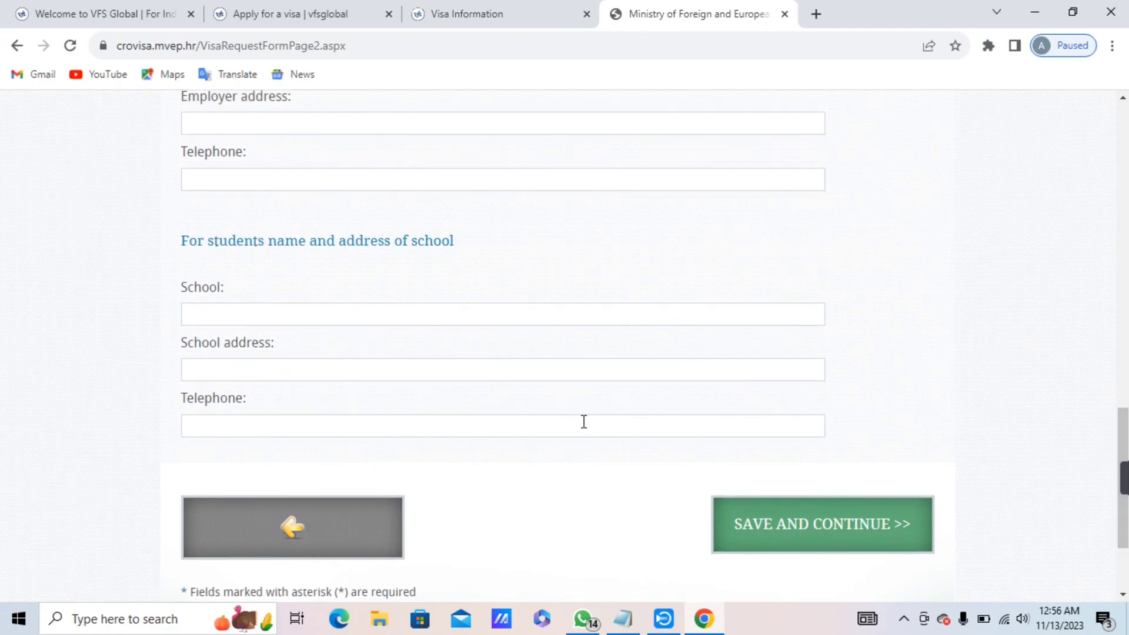
click(784, 539)
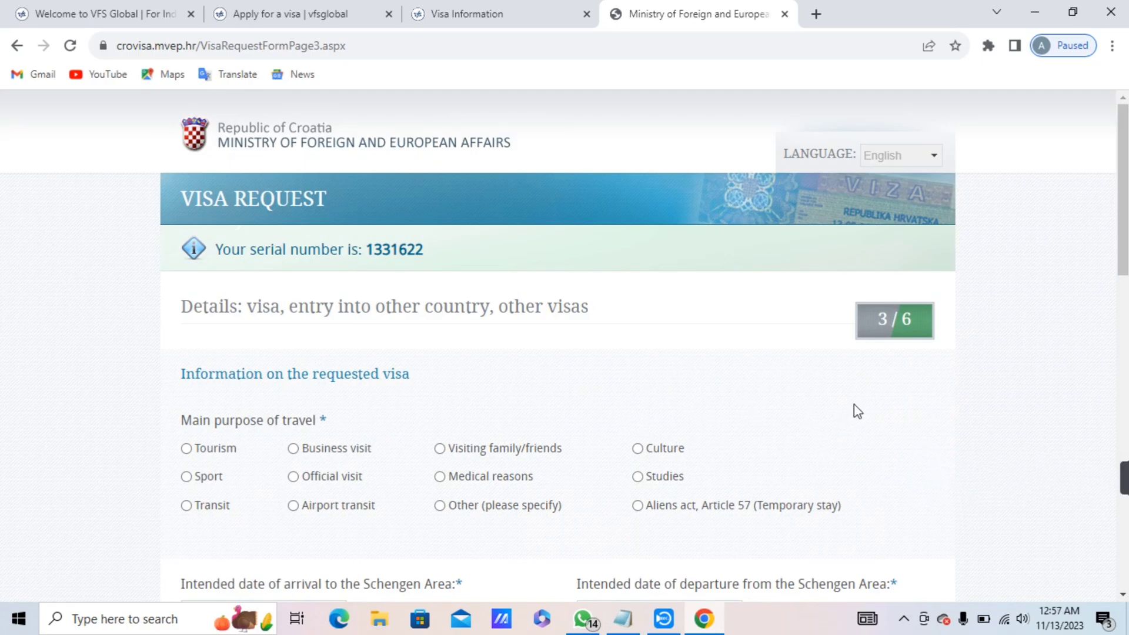
Select 'Other (please specify)' as main purpose of travel and click into its details box.
drag(1121, 232, 1123, 283)
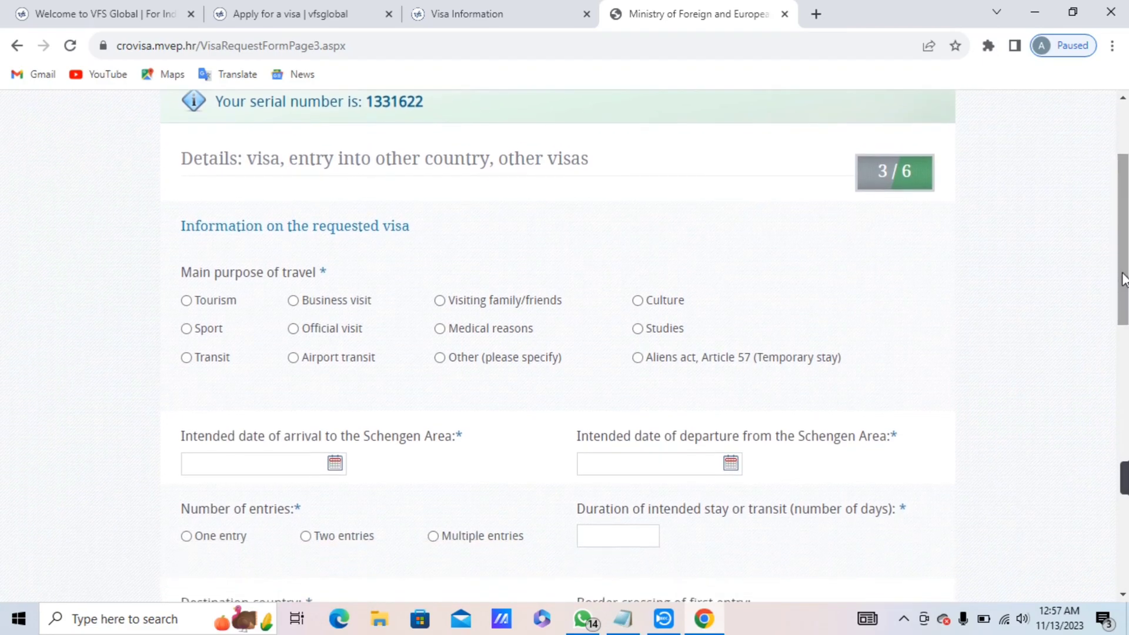
click(442, 357)
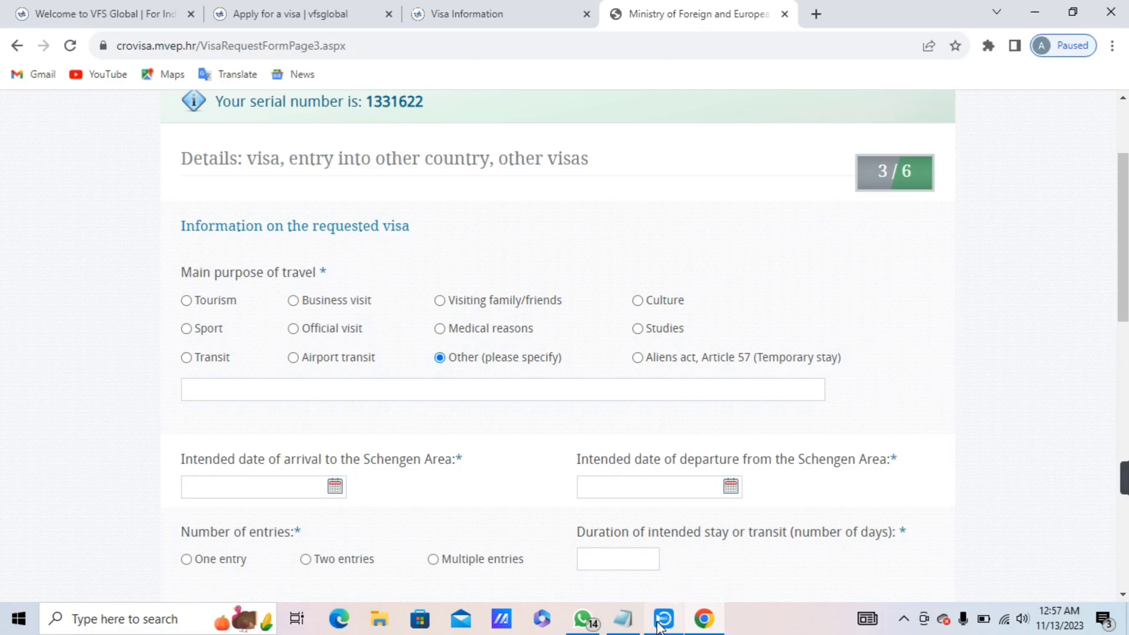
mouse_move(660, 625)
drag(1123, 236, 1123, 266)
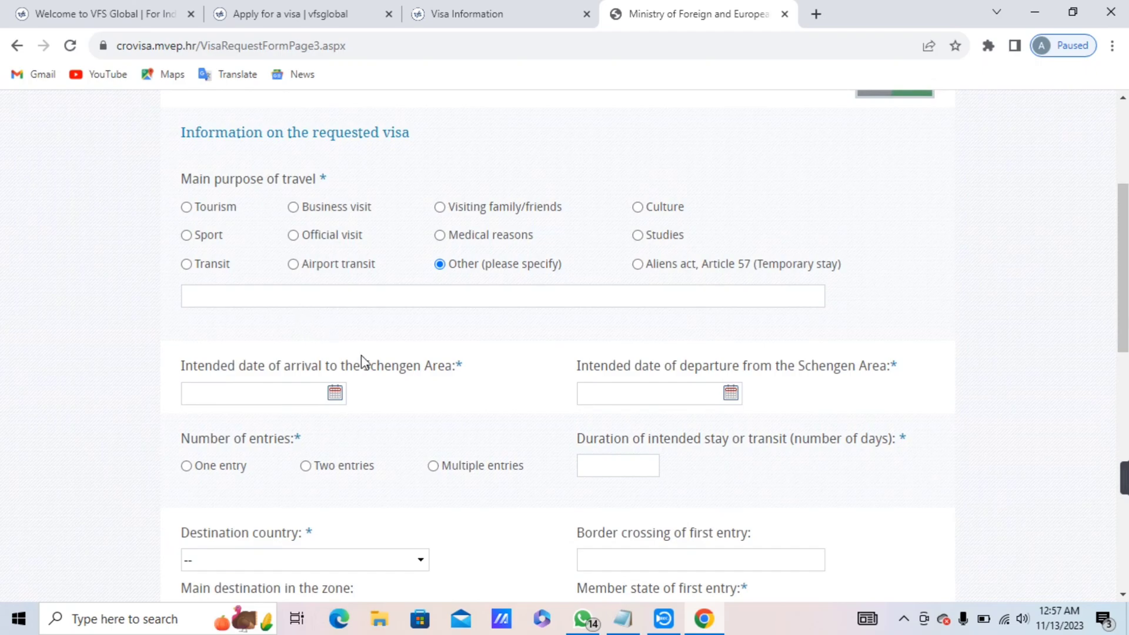
click(318, 297)
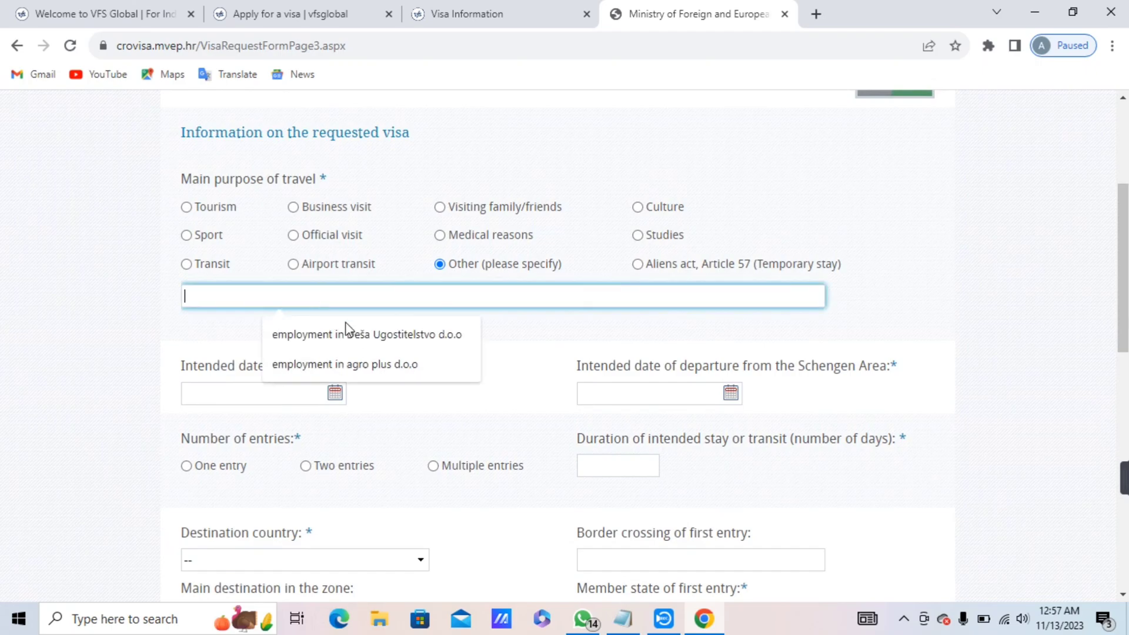
click(536, 335)
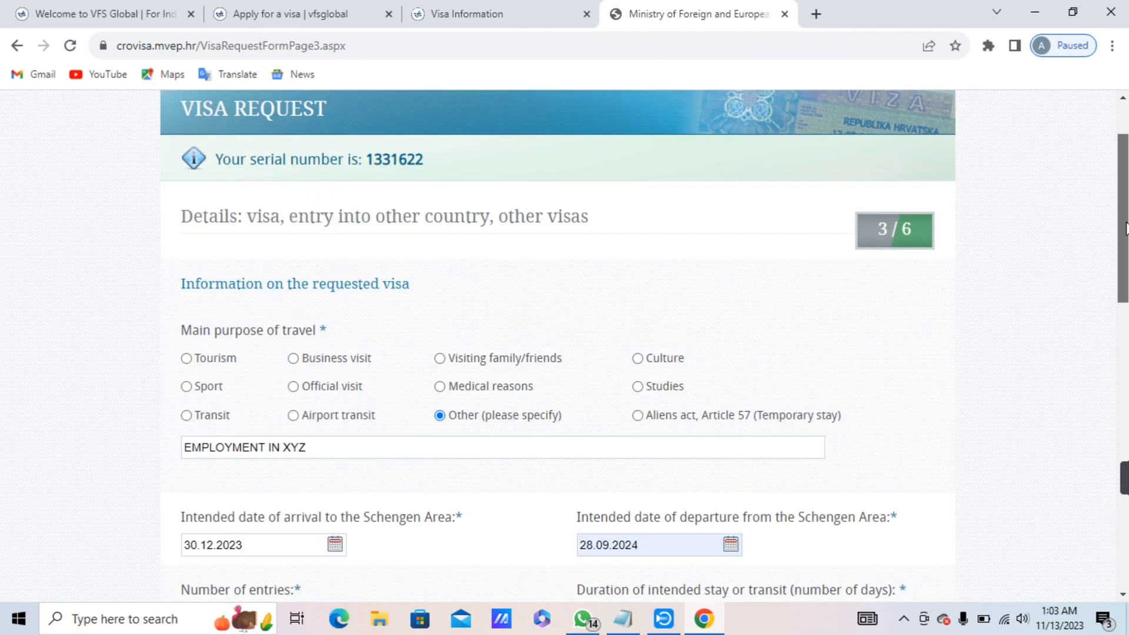
Review the requested-visa details, choose 'Aliens act, Article 57', and save page 3.
drag(1126, 228, 1125, 233)
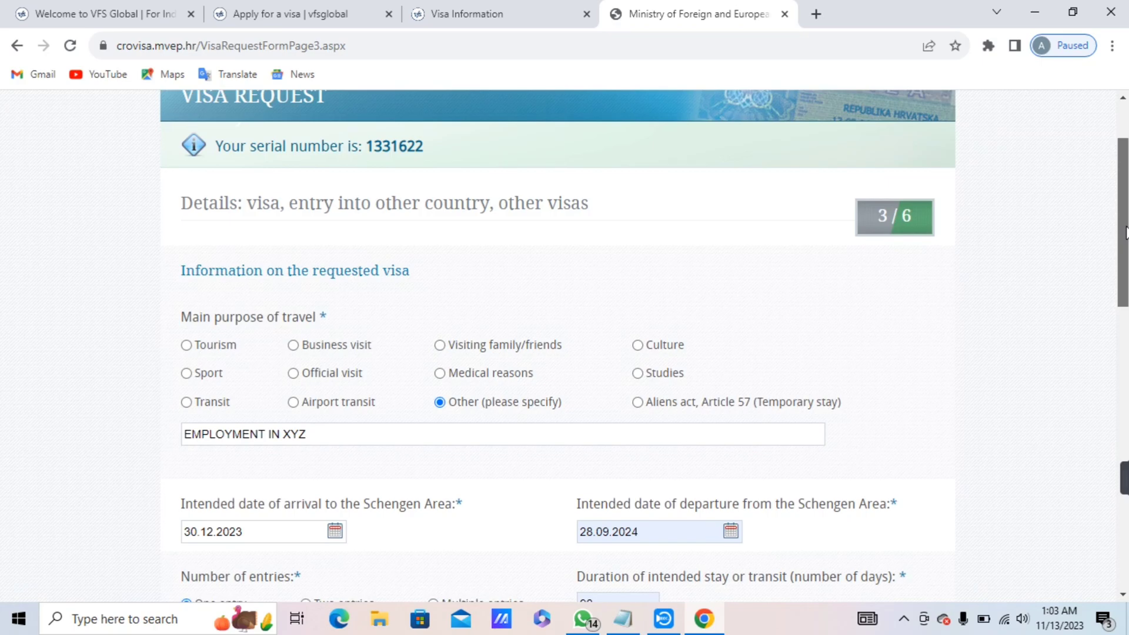
drag(1126, 232, 1125, 268)
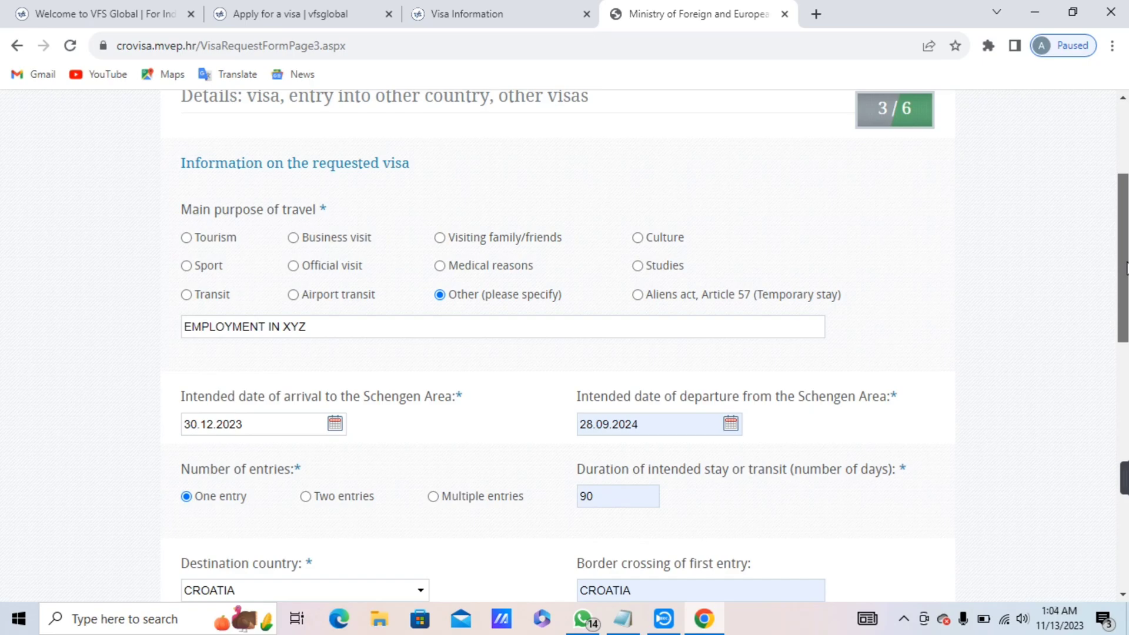
drag(1125, 269, 1126, 298)
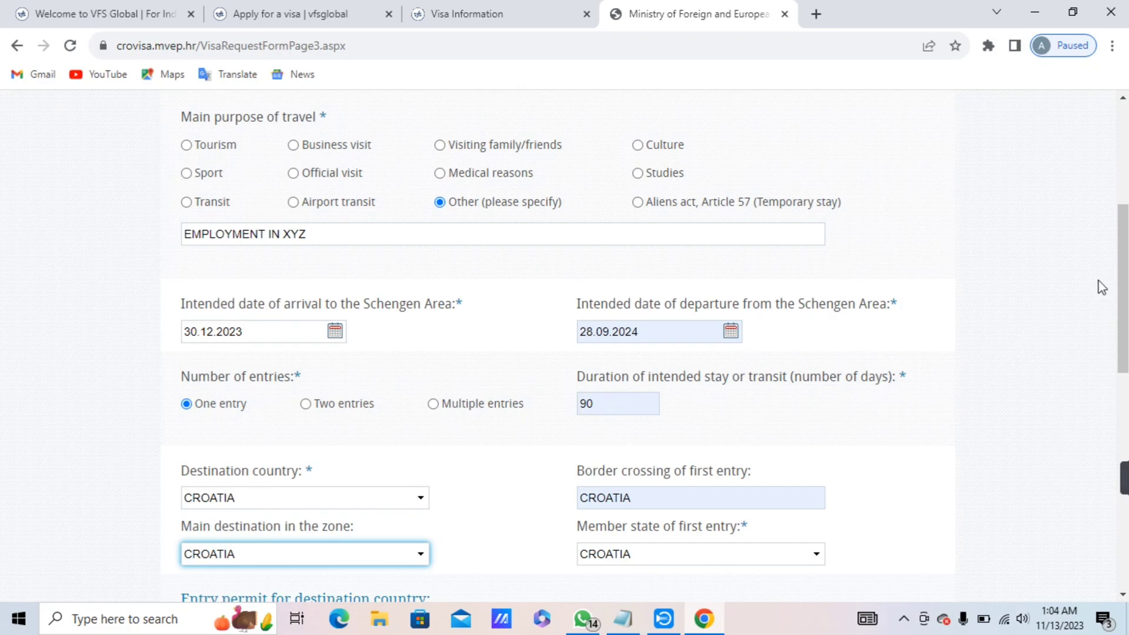
drag(1126, 288, 1125, 303)
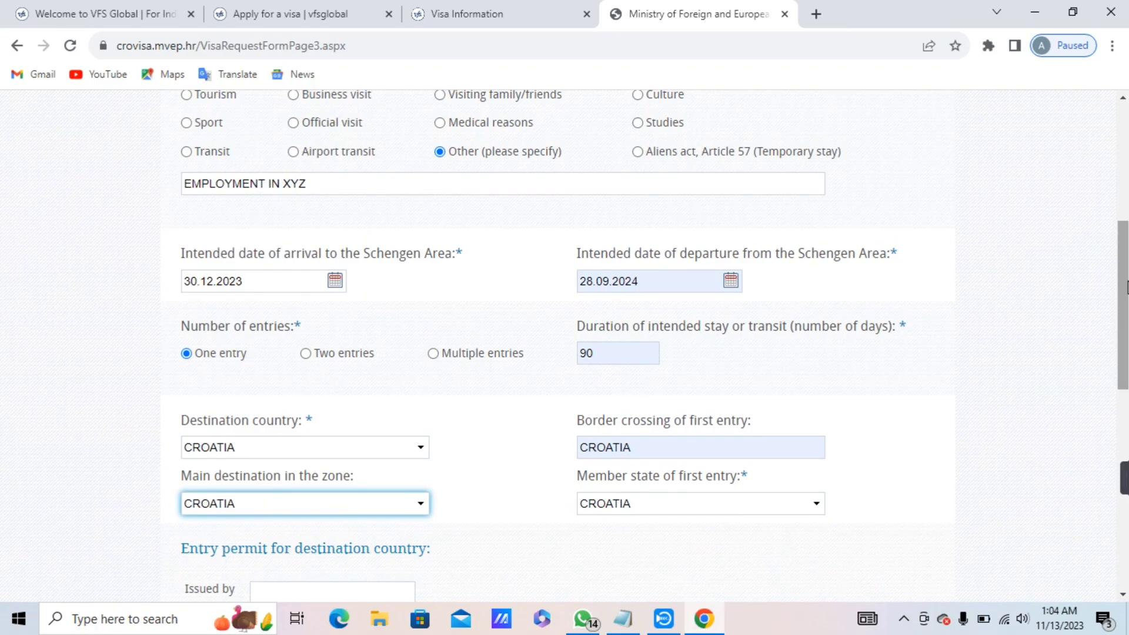
drag(1126, 304, 1126, 279)
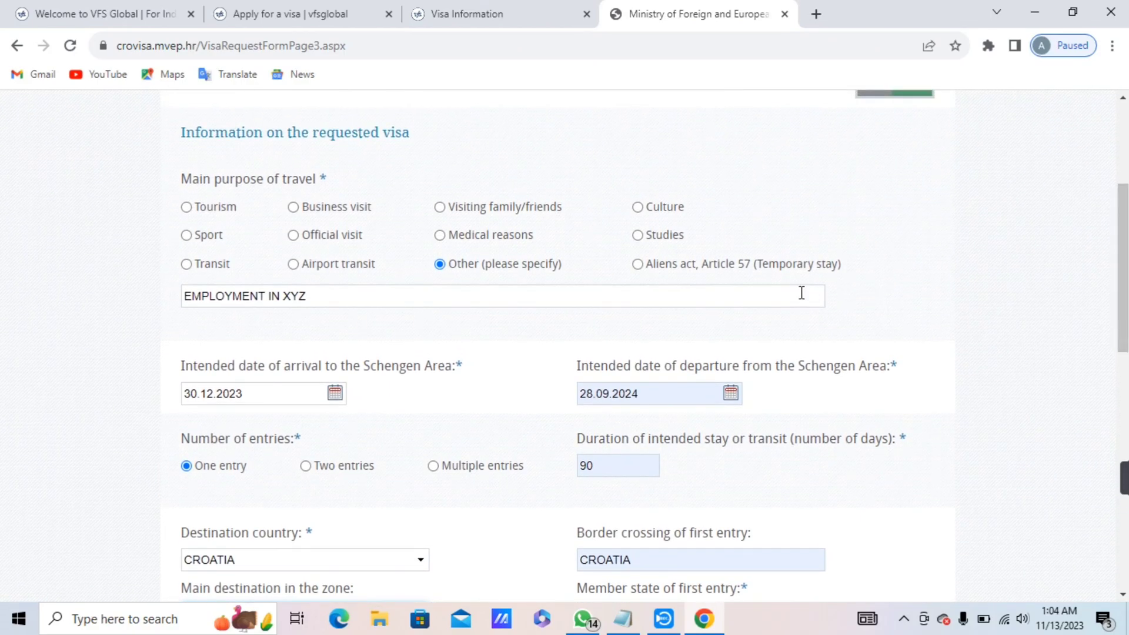
click(639, 265)
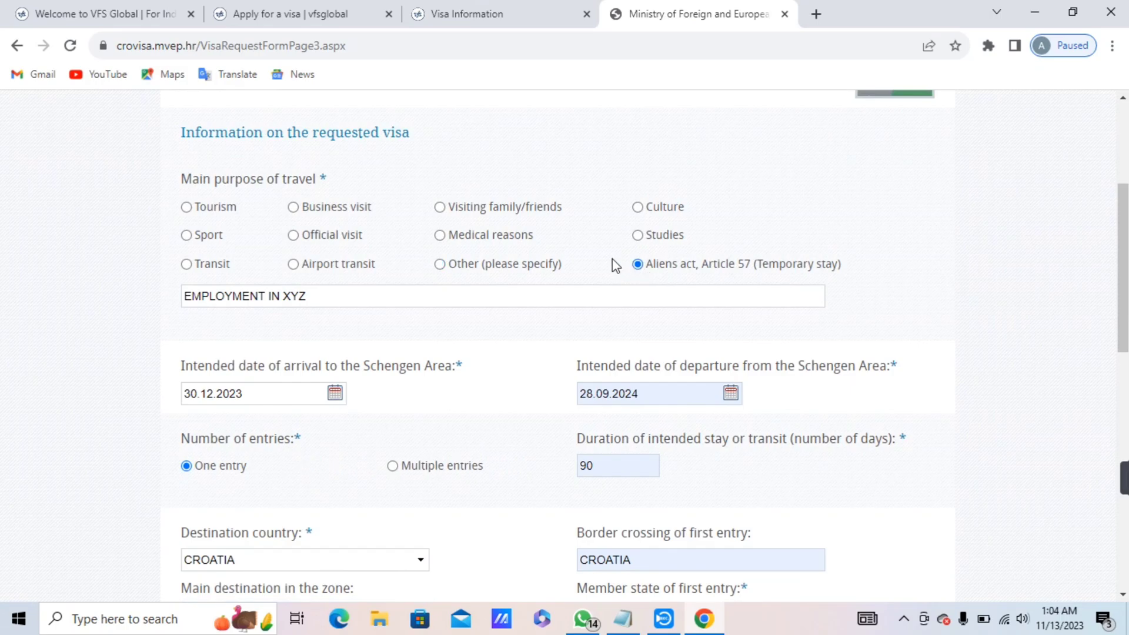
drag(1124, 271, 1124, 360)
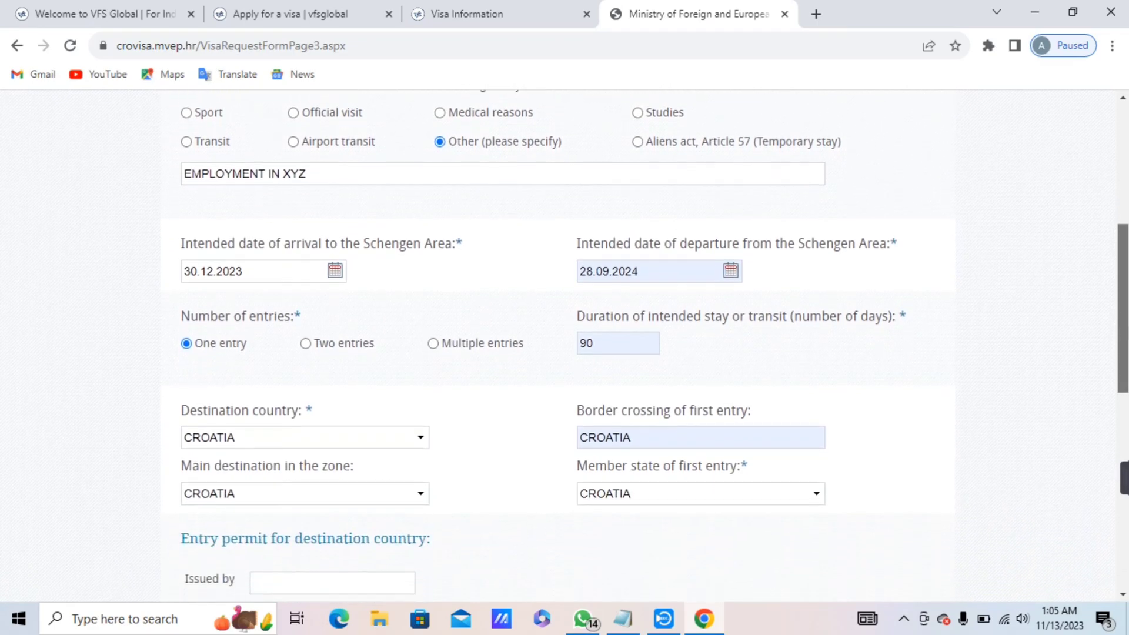
scroll(566, 346, down, 3)
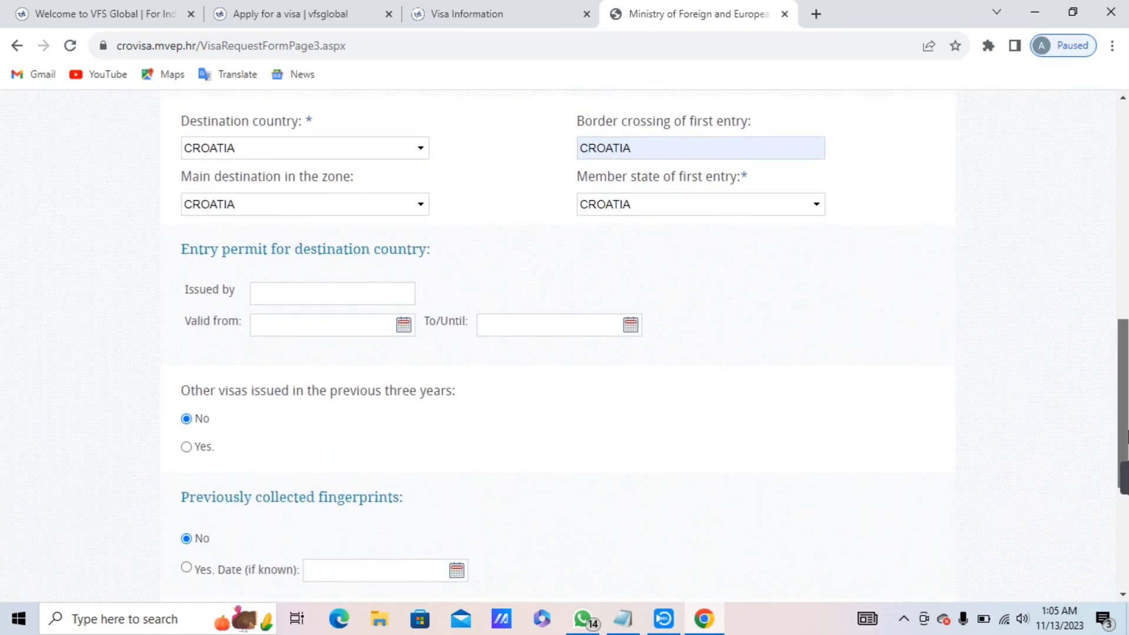
scroll(1124, 477, down, 1)
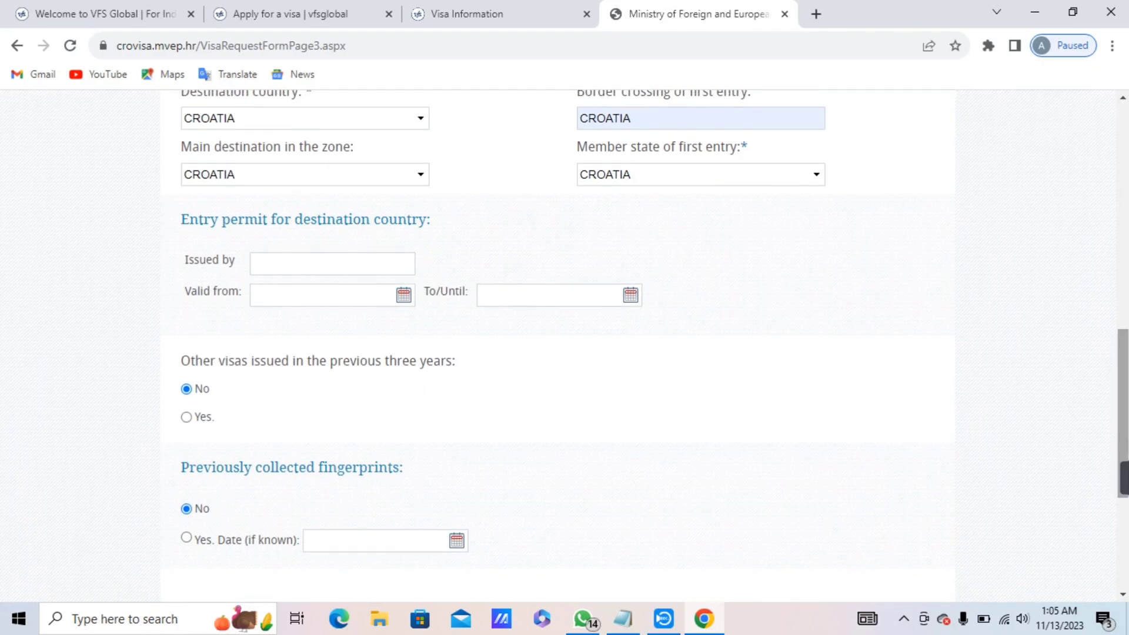
scroll(1124, 477, down, 1)
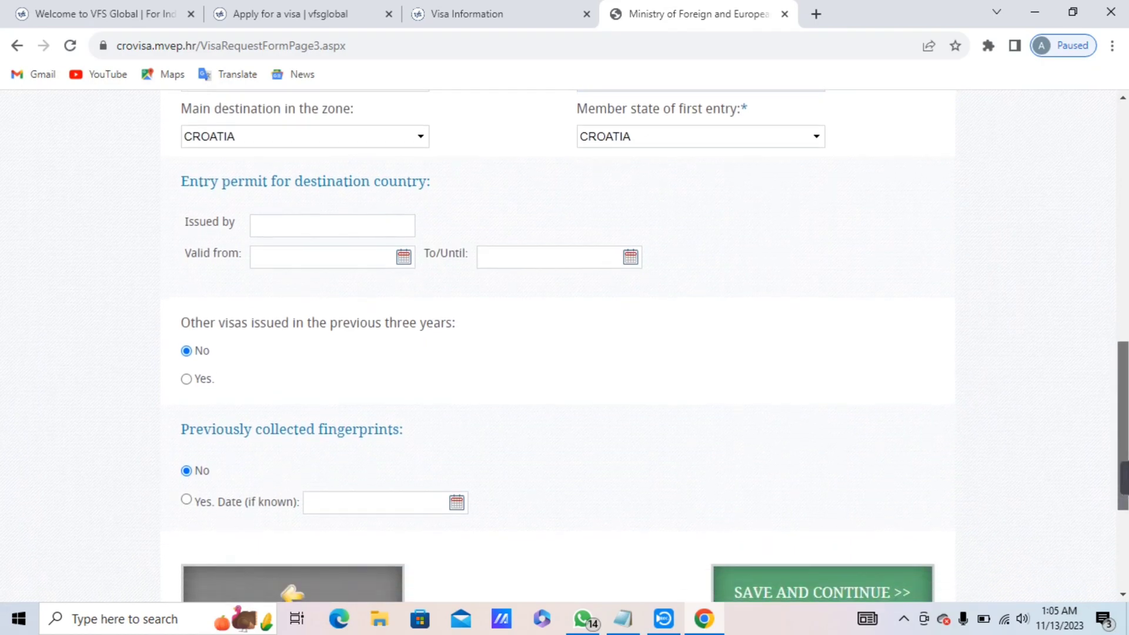
scroll(1124, 478, down, 3)
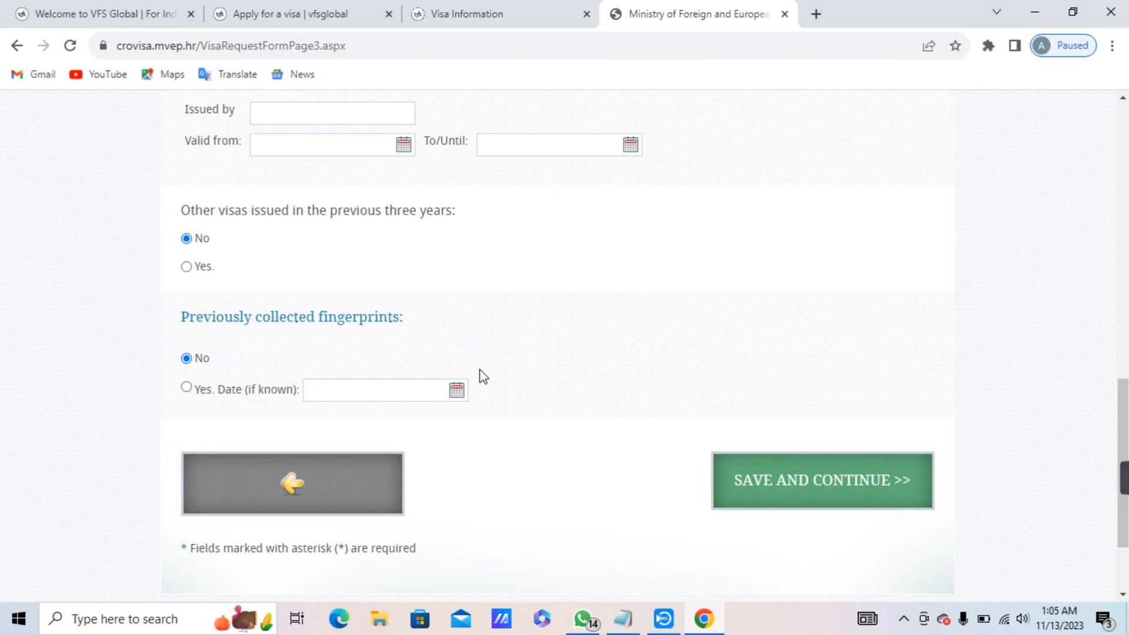
click(741, 506)
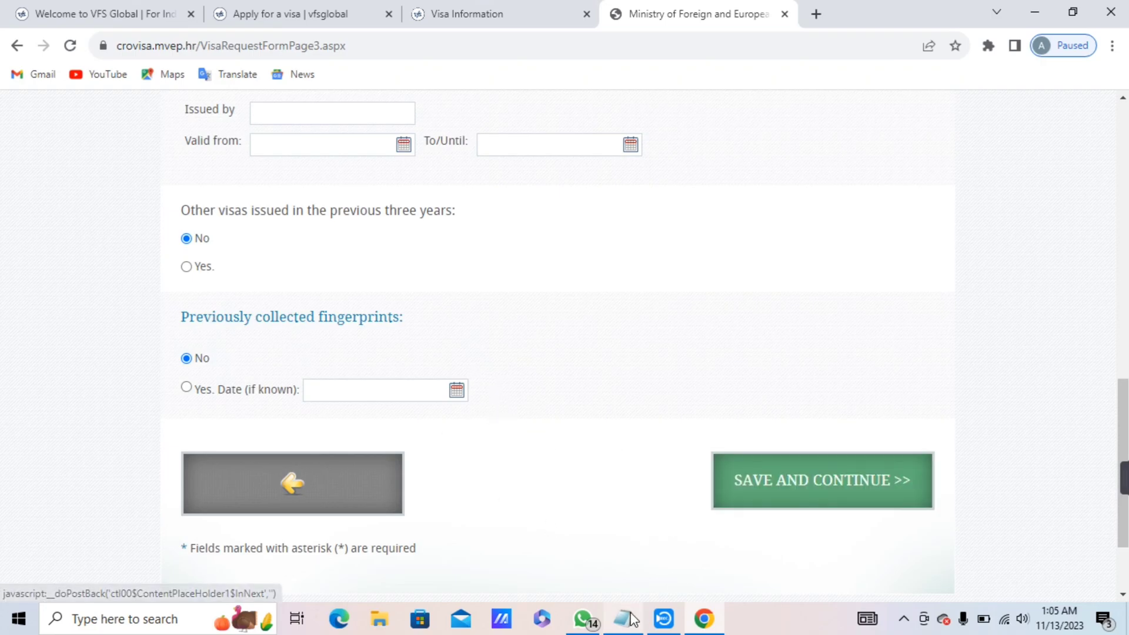
Scroll through page 4's guarantor and residence sections down to Travel and accommodation expenses.
scroll(520, 307, down, 2)
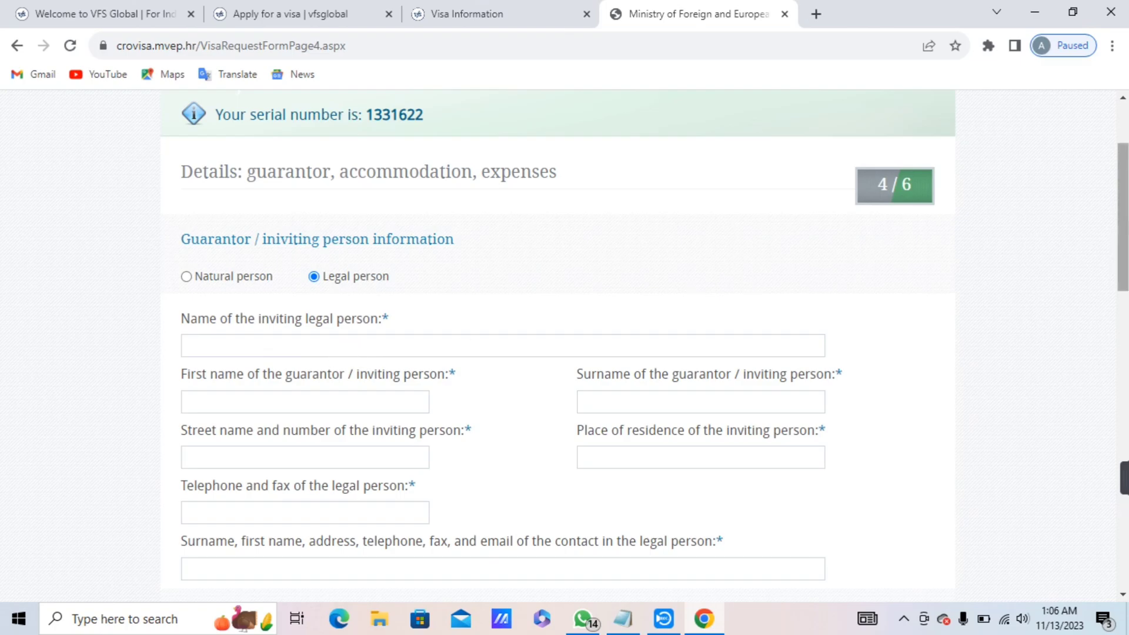
scroll(1122, 235, down, 2)
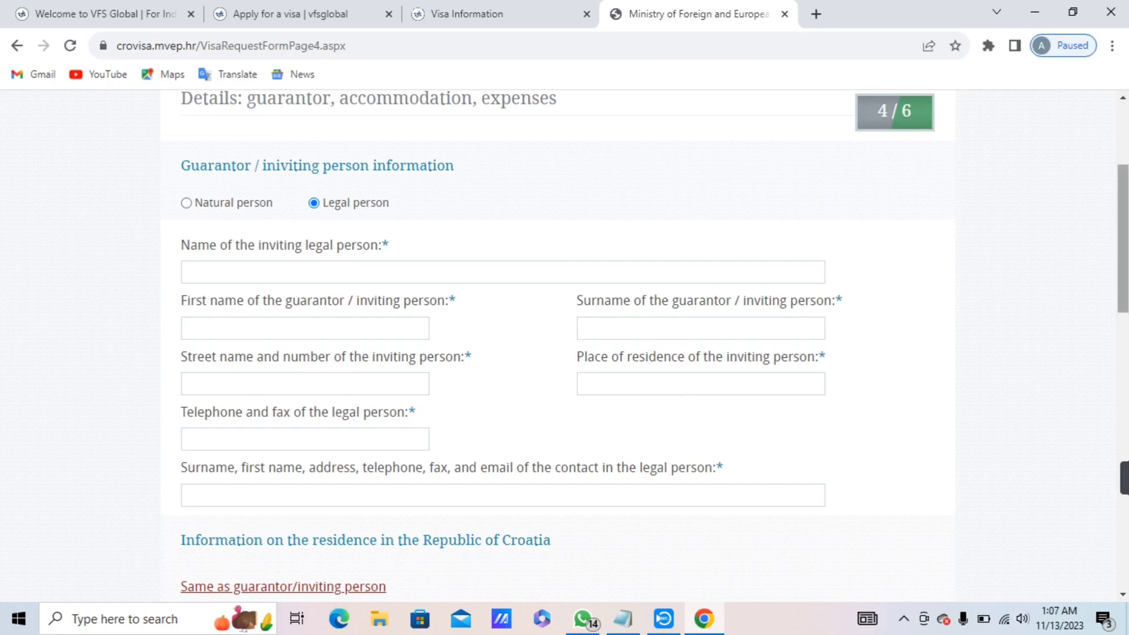
scroll(1008, 307, down, 3)
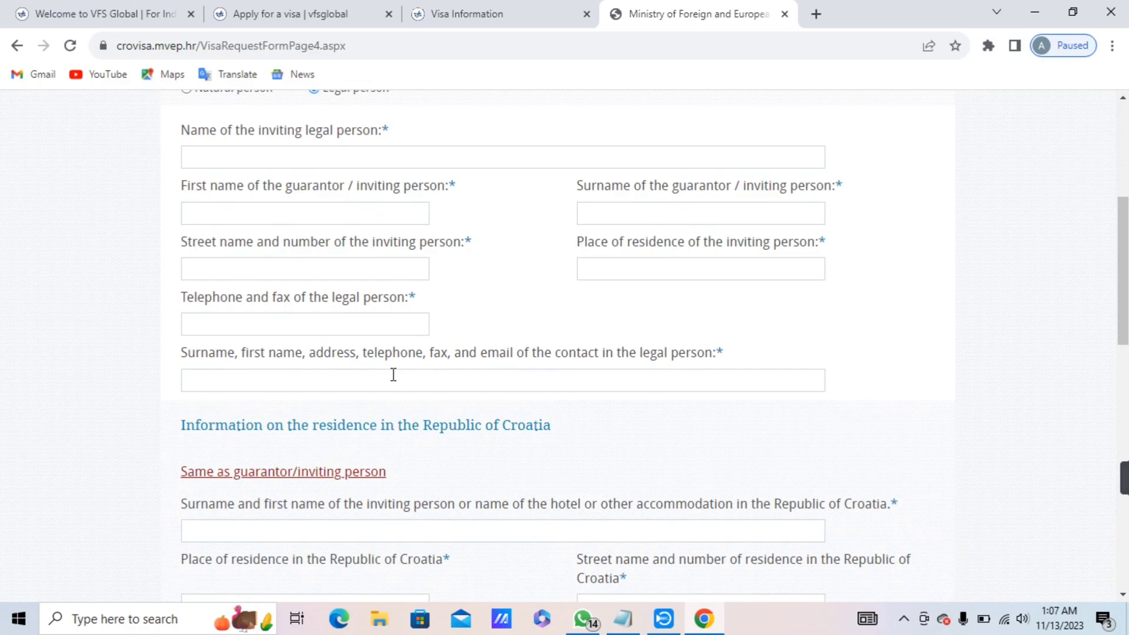
scroll(1122, 270, down, 1)
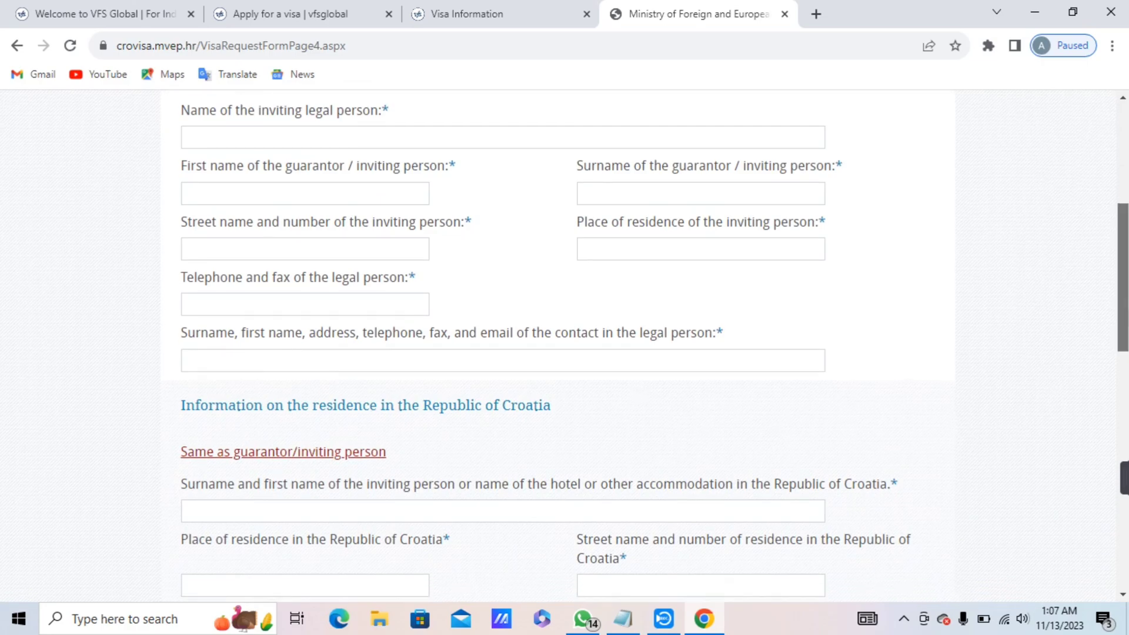
scroll(1123, 282, down, 1)
scroll(1125, 300, down, 2)
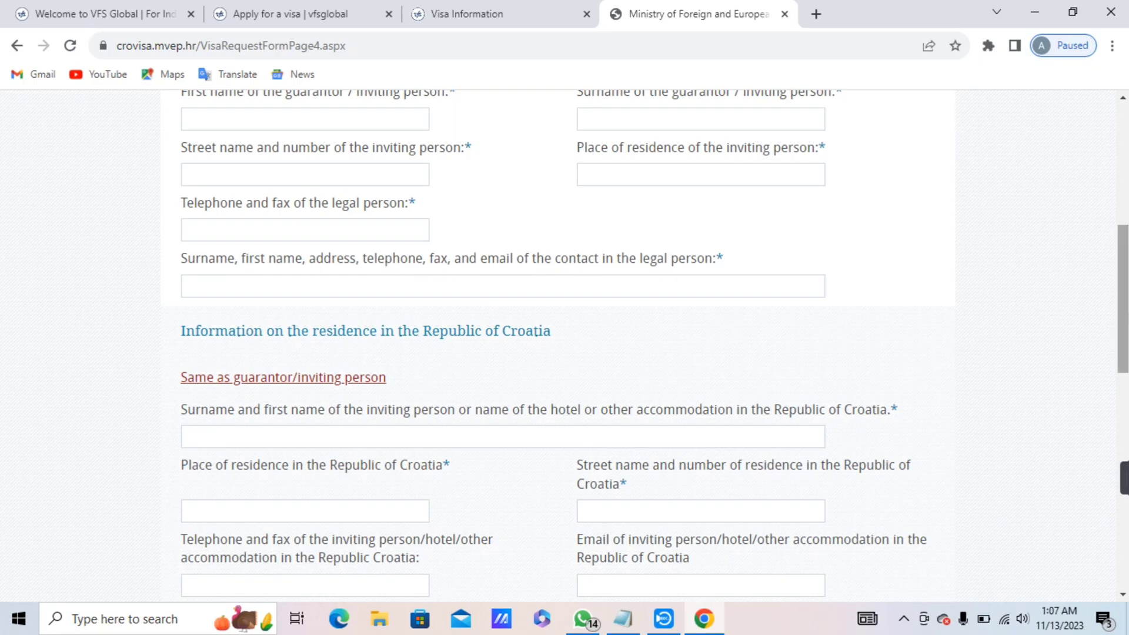
drag(1124, 334, 1121, 358)
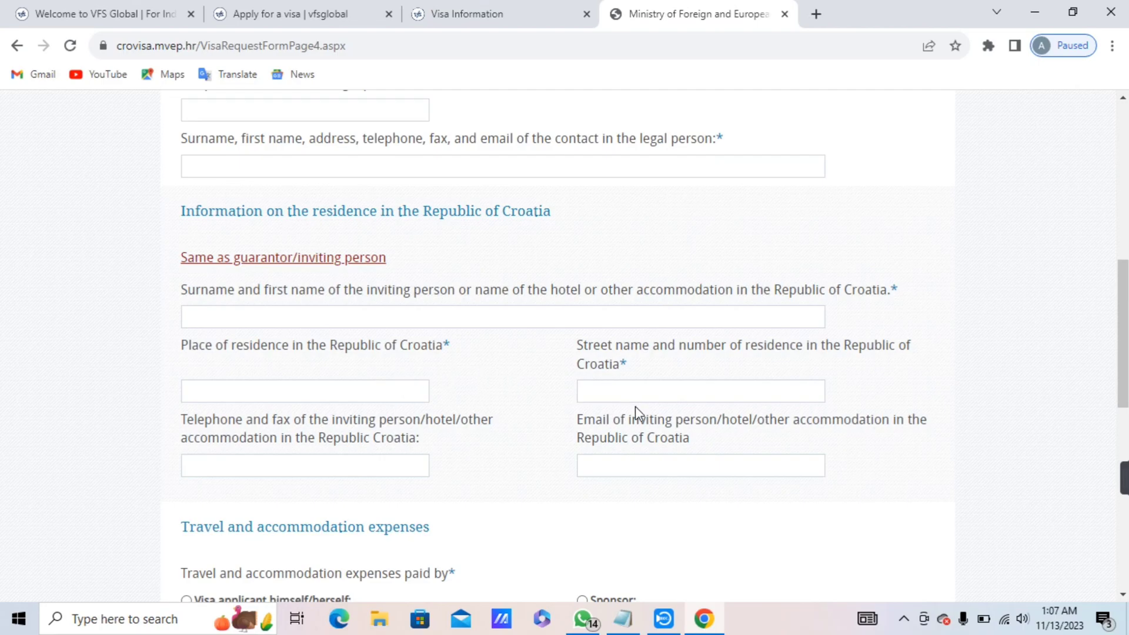
drag(1123, 376, 1123, 460)
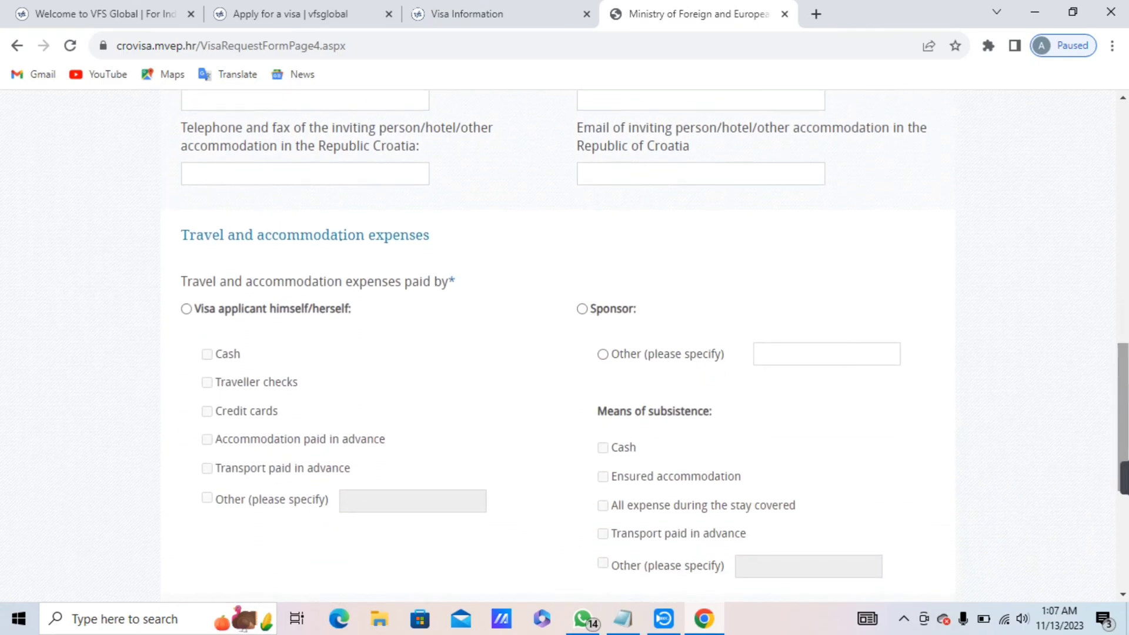
Set Sponsor as the payer of travel and accommodation expenses.
click(582, 308)
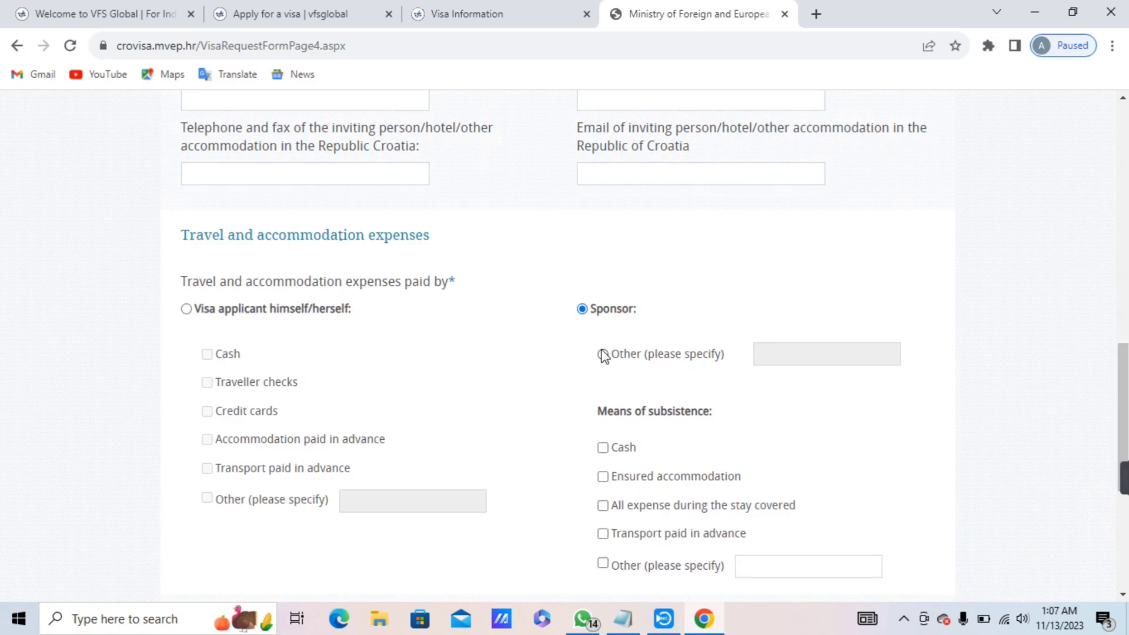
click(602, 354)
click(584, 310)
Tick ensured accommodation and Other 'air ticket him self' as means of subsistence, then save.
click(603, 476)
scroll(564, 347, down, 2)
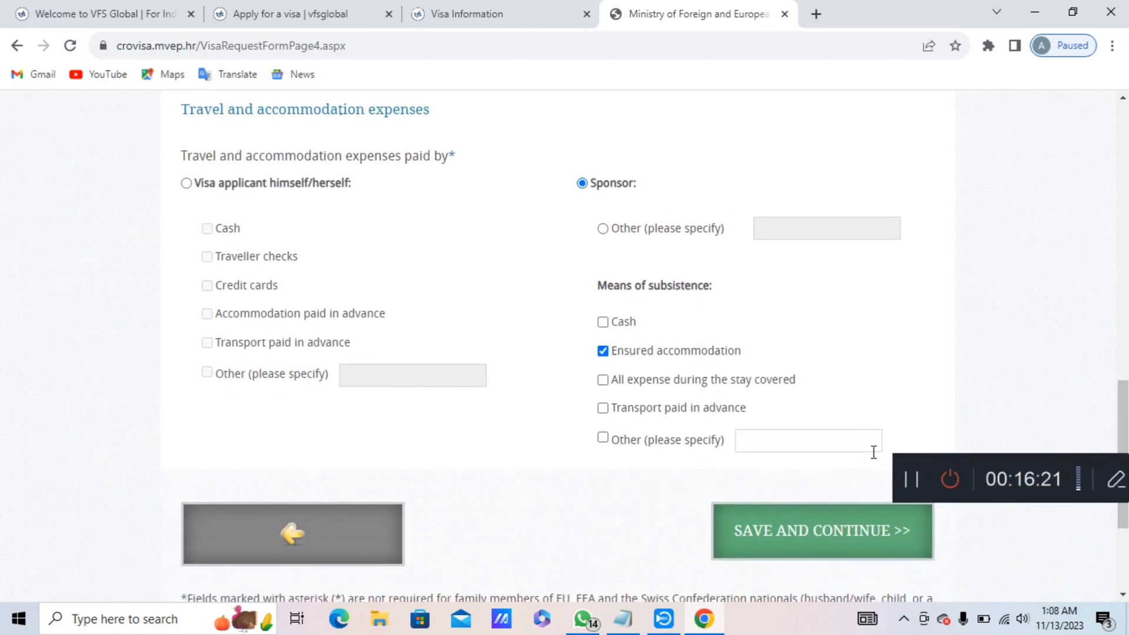
click(825, 444)
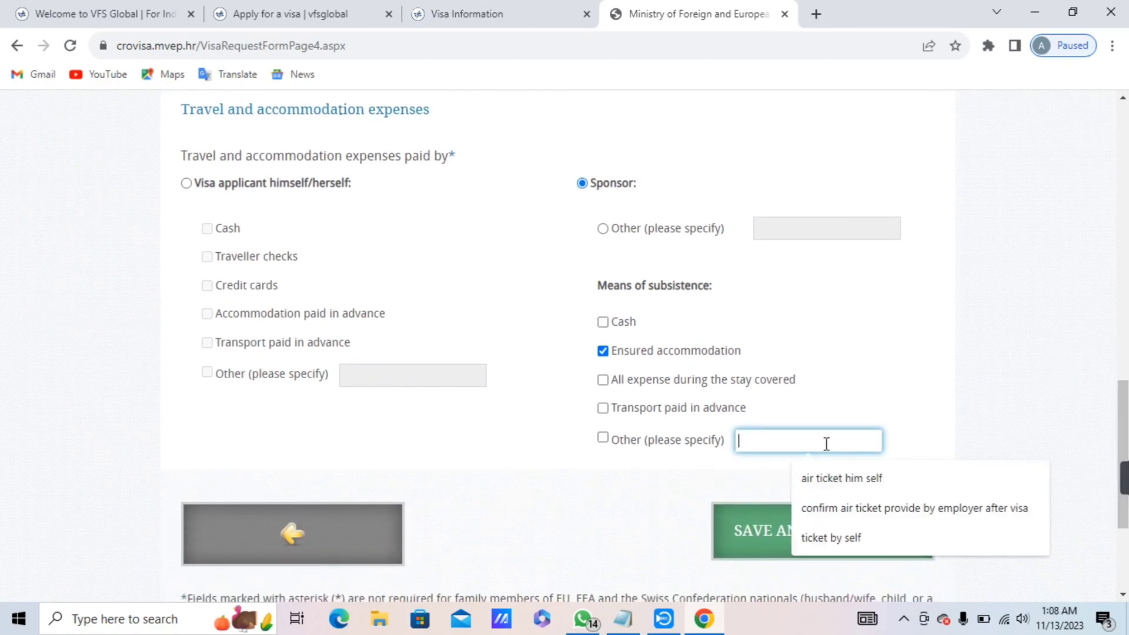
click(837, 485)
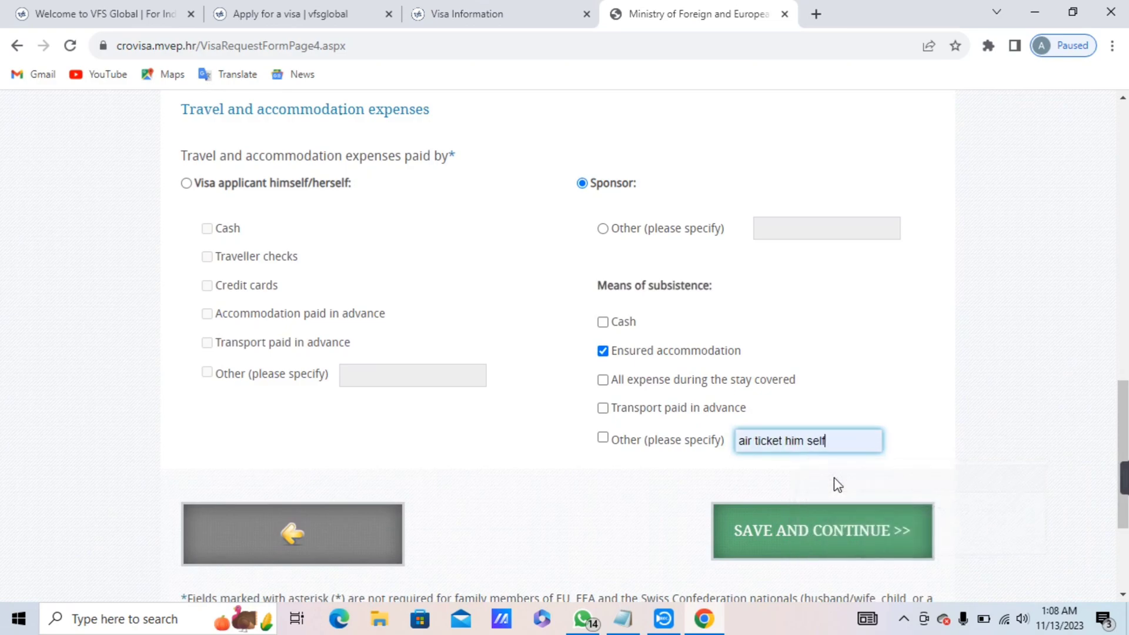
click(605, 440)
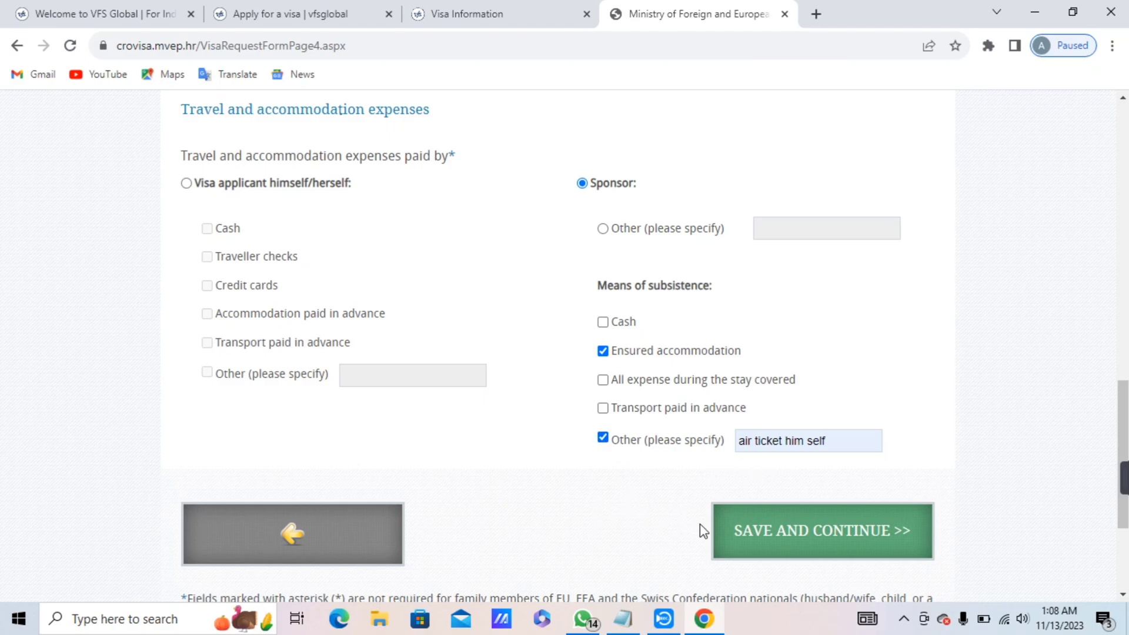
click(741, 534)
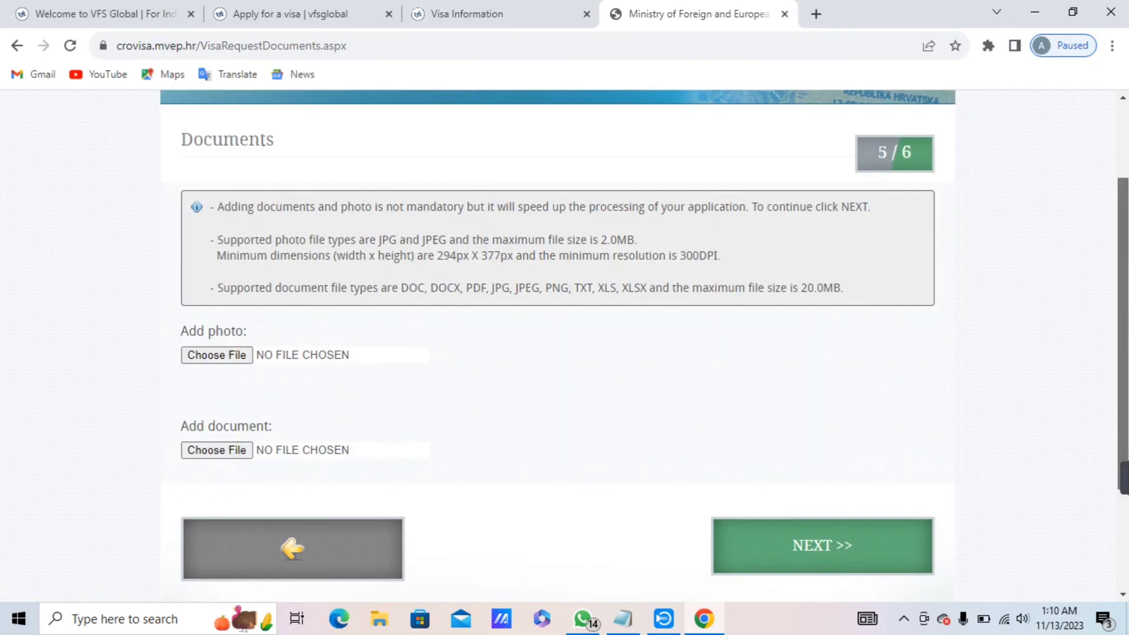
scroll(1125, 291, up, 1)
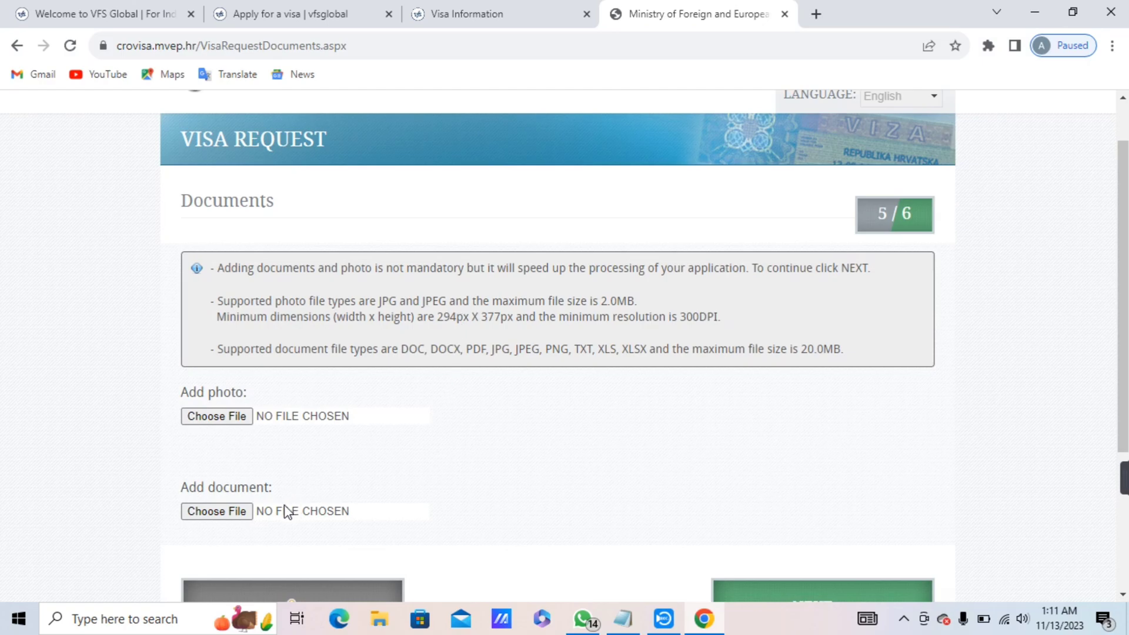
Continue past the Documents page, leaving the photo and document uploads empty.
scroll(1101, 297, down, 1)
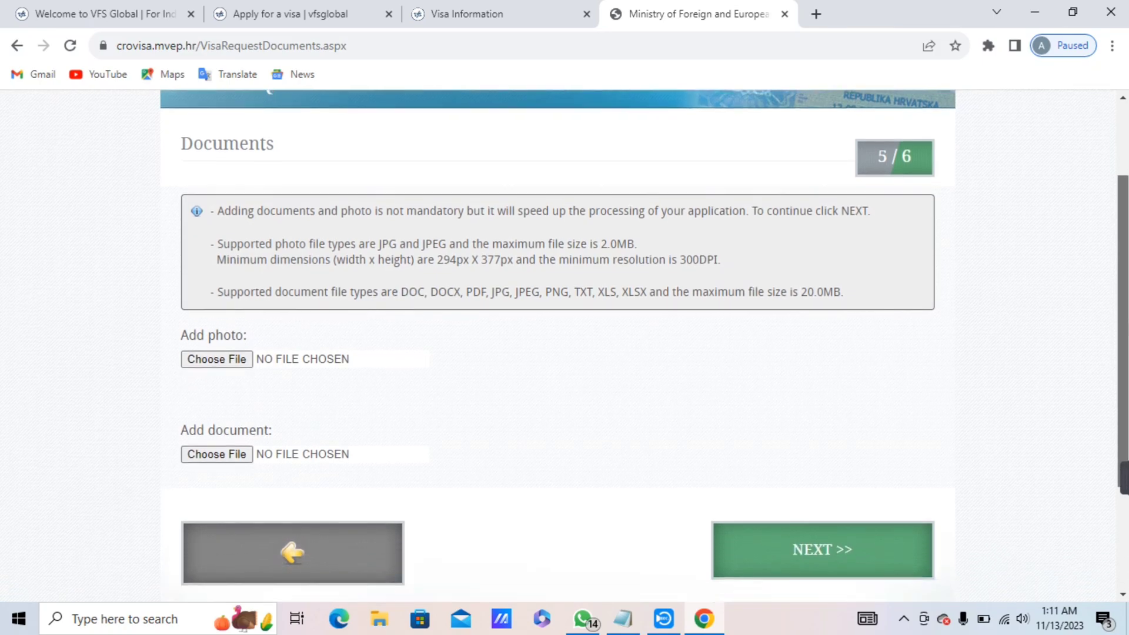
scroll(1101, 297, down, 1)
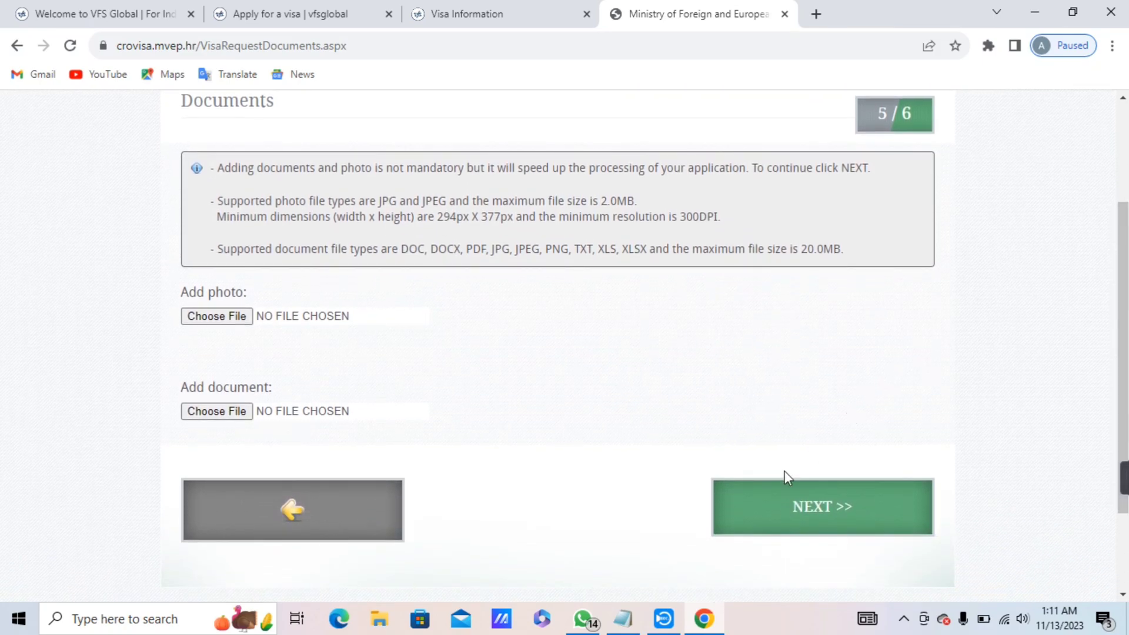
click(738, 513)
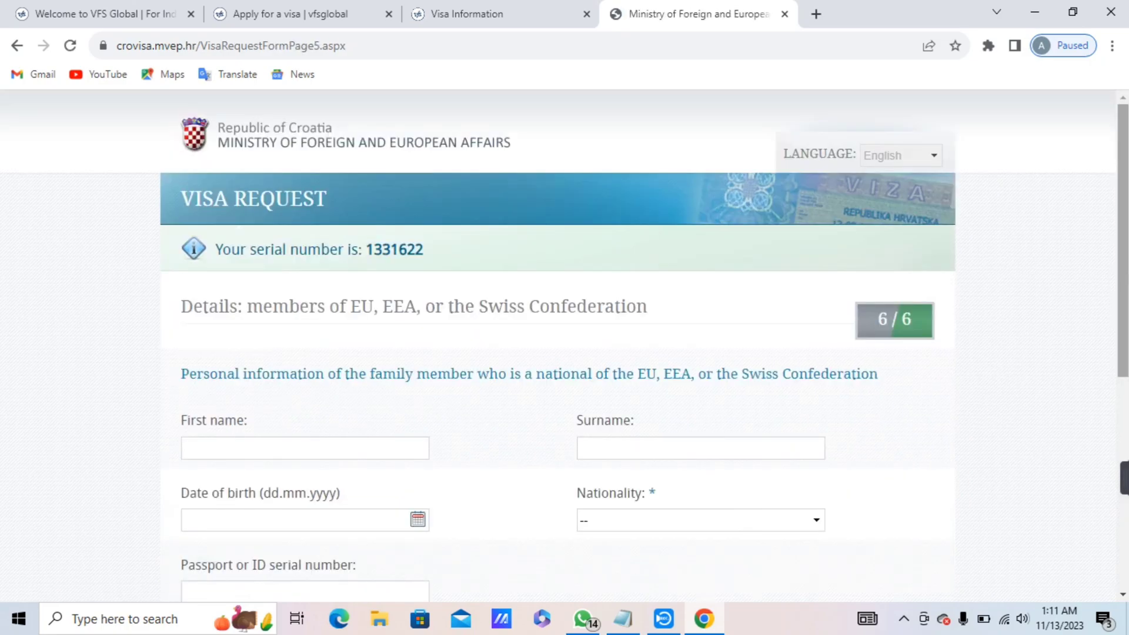
Leave the EU/EEA/Swiss family member details blank and finalize the application, accepting it becomes uneditable.
drag(1125, 294, 1126, 365)
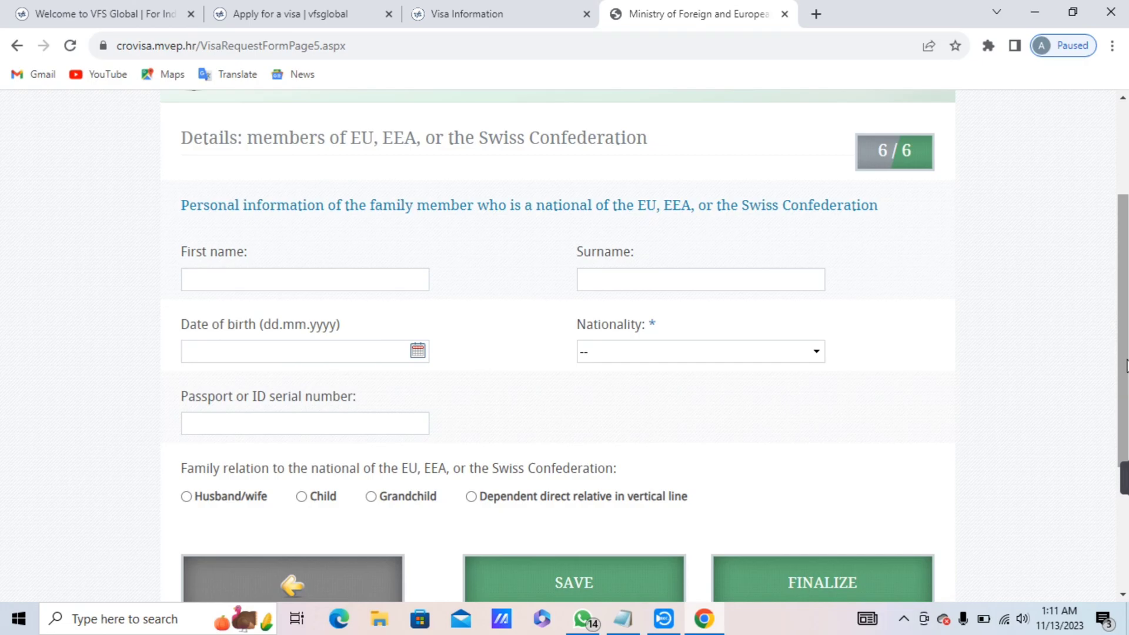
scroll(1125, 358, down, 1)
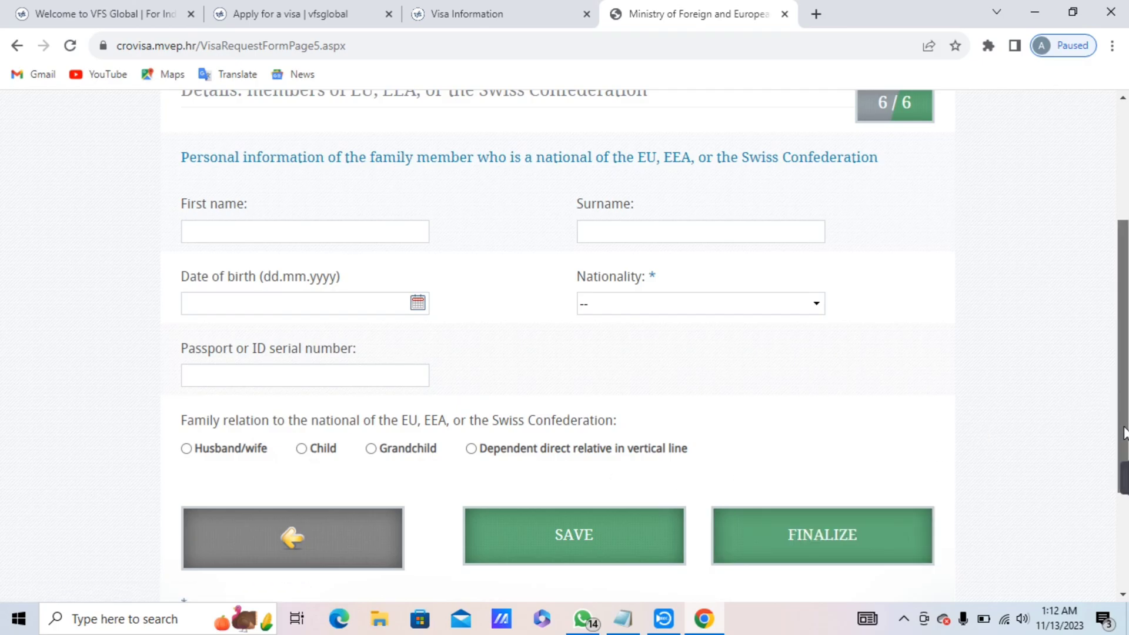
scroll(1119, 457, down, 1)
drag(1123, 458, 1123, 416)
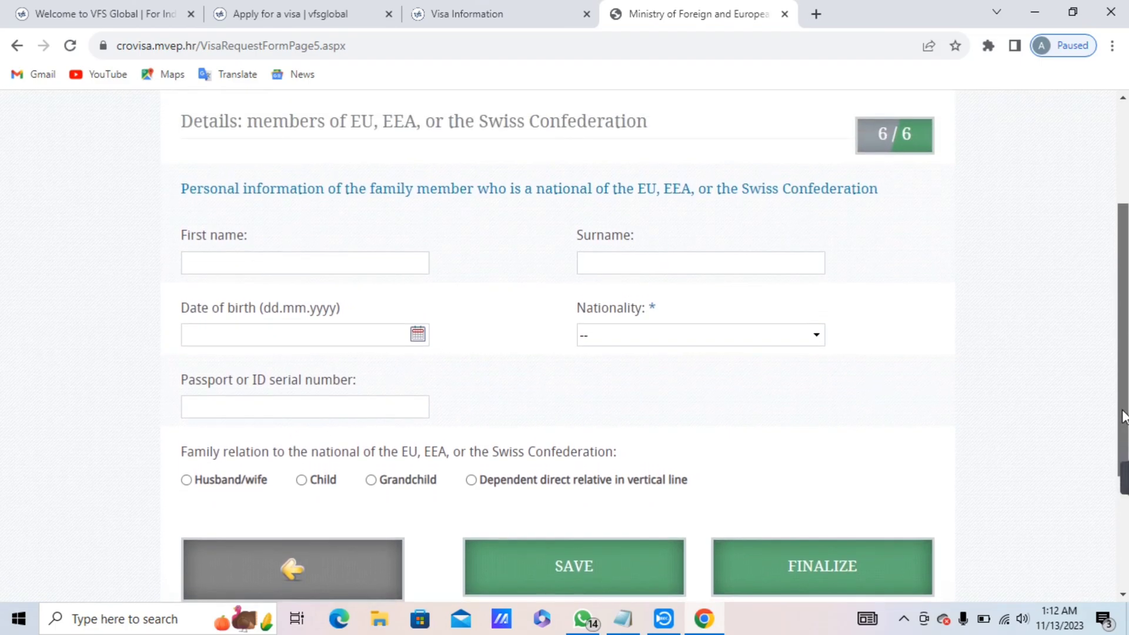
click(776, 585)
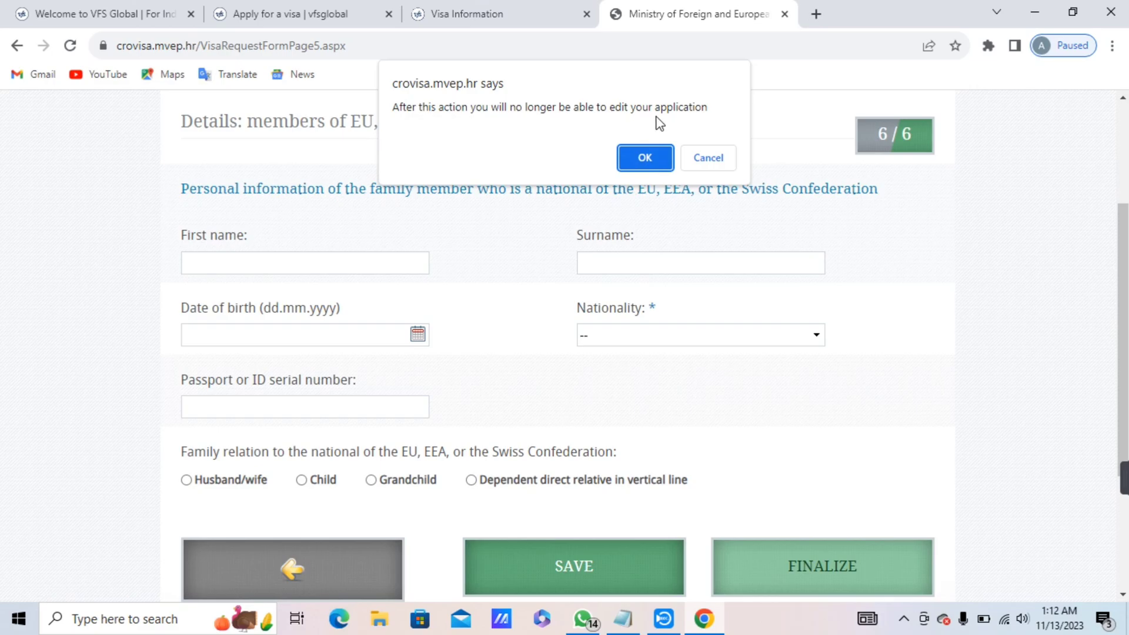
click(643, 158)
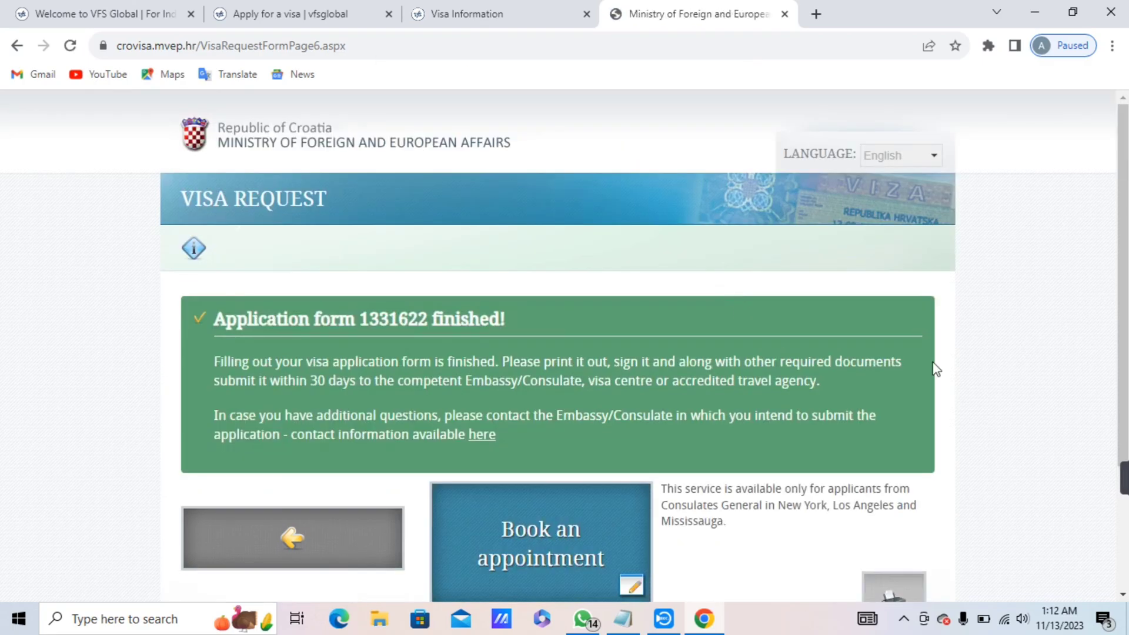
scroll(1124, 266, down, 2)
scroll(1124, 266, down, 2)
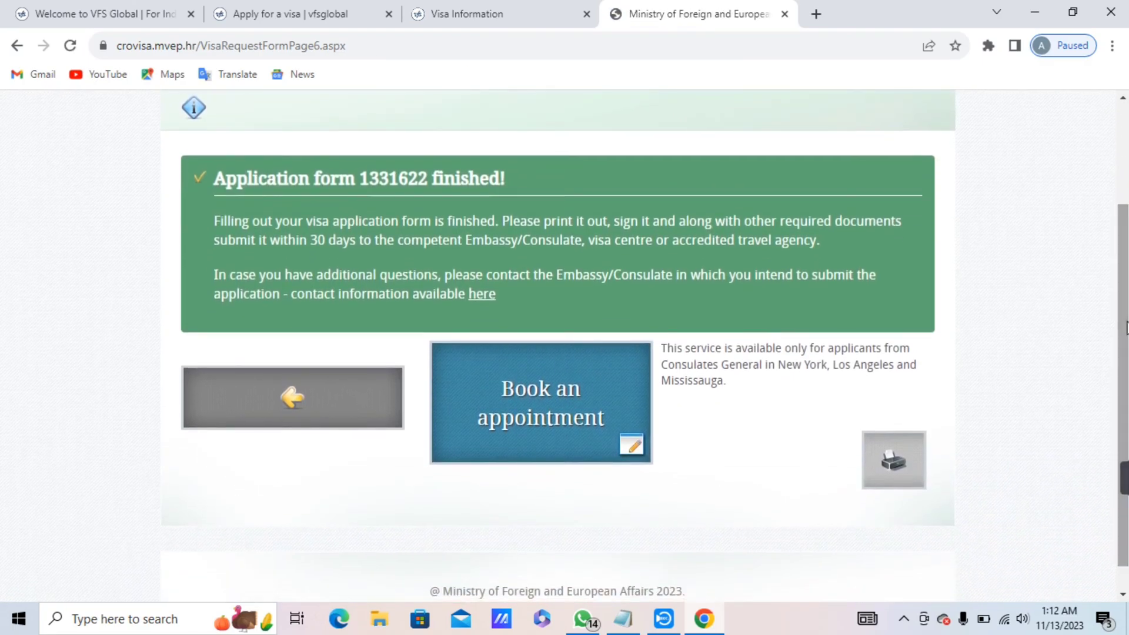
click(870, 463)
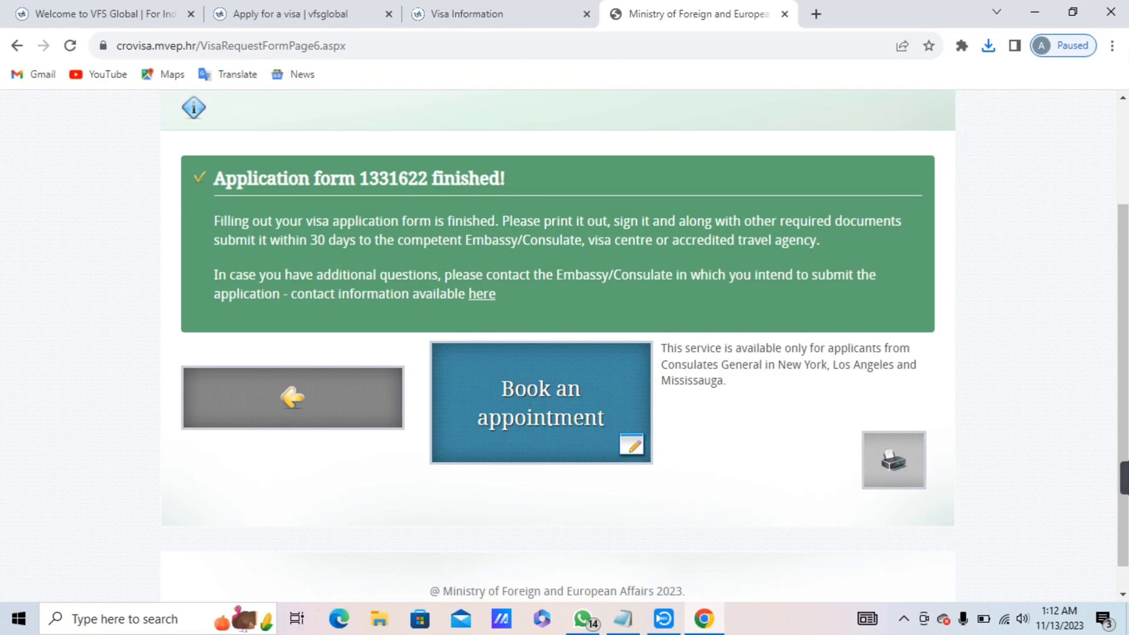
Open VisaRequest (9).pdf from Chrome's Downloads list.
click(1112, 46)
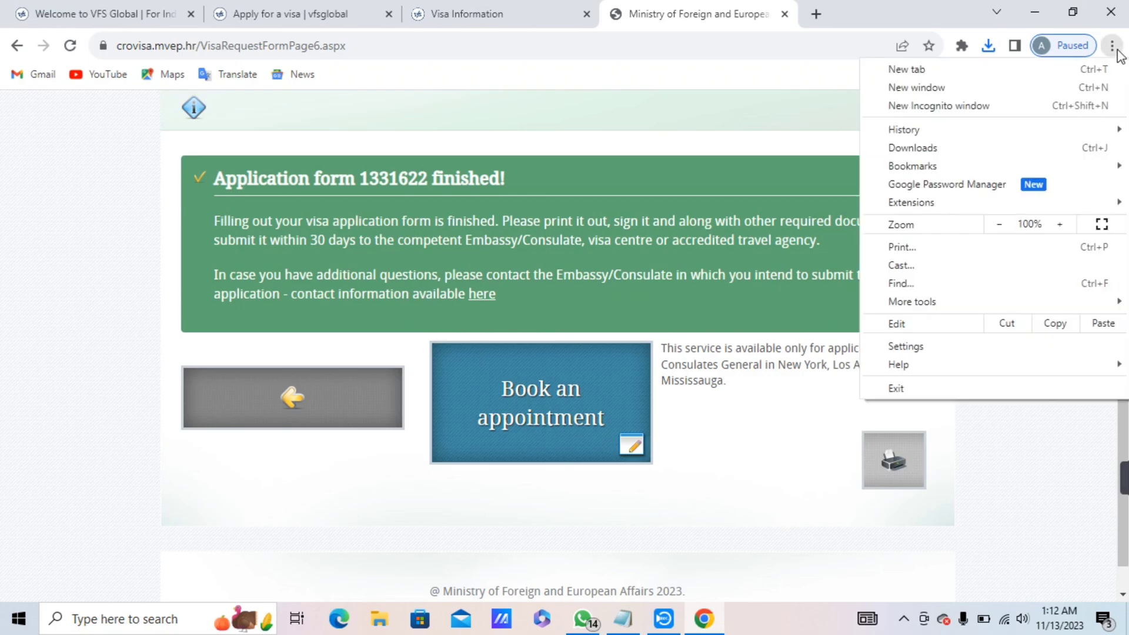
click(941, 149)
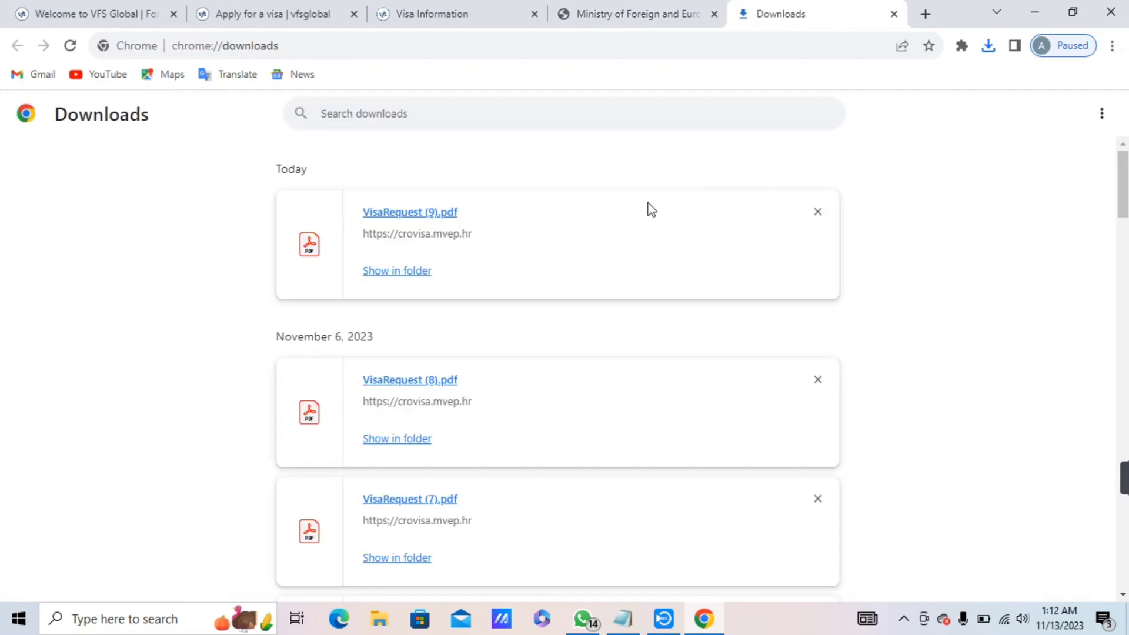
click(405, 212)
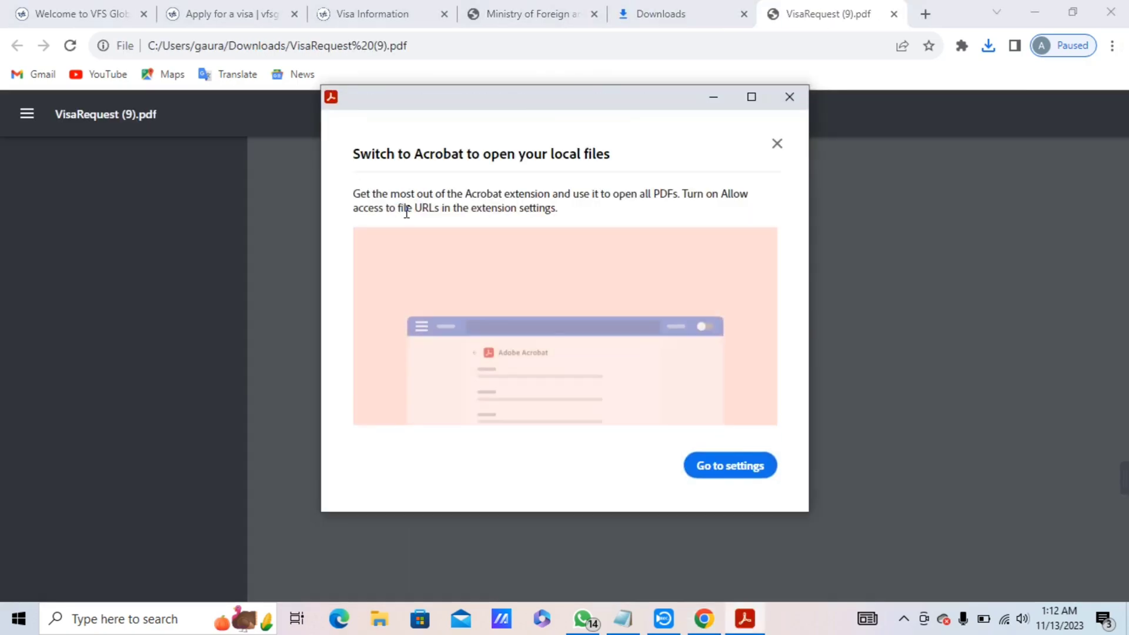
Dismiss the Acrobat prompt and review the applicant's personal and passport details on the first page.
click(789, 98)
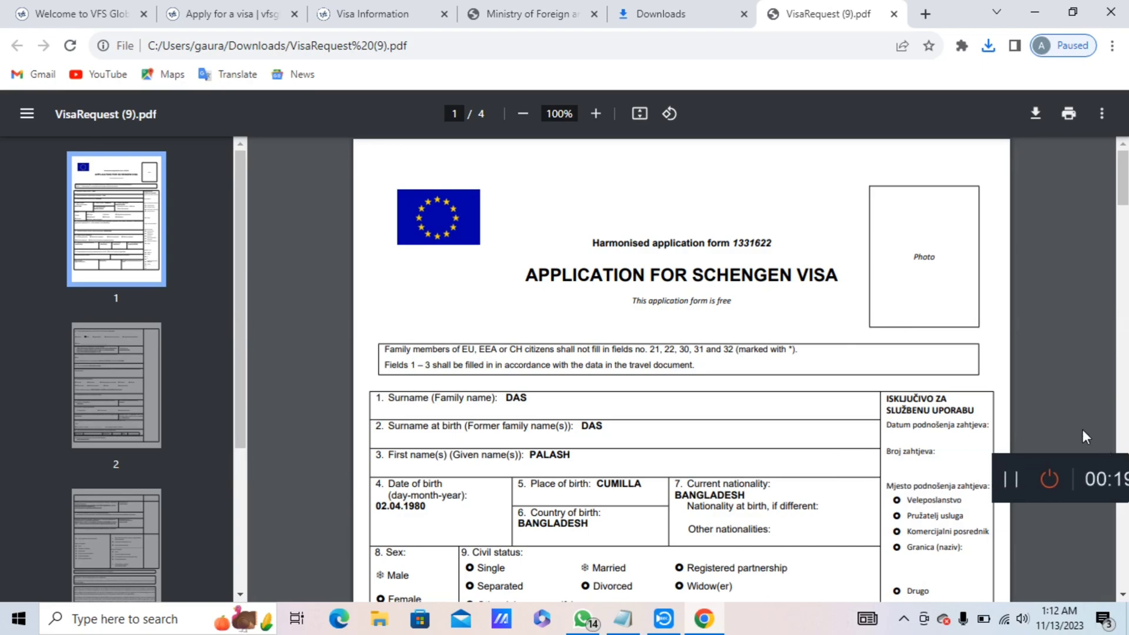
scroll(1125, 195, down, 2)
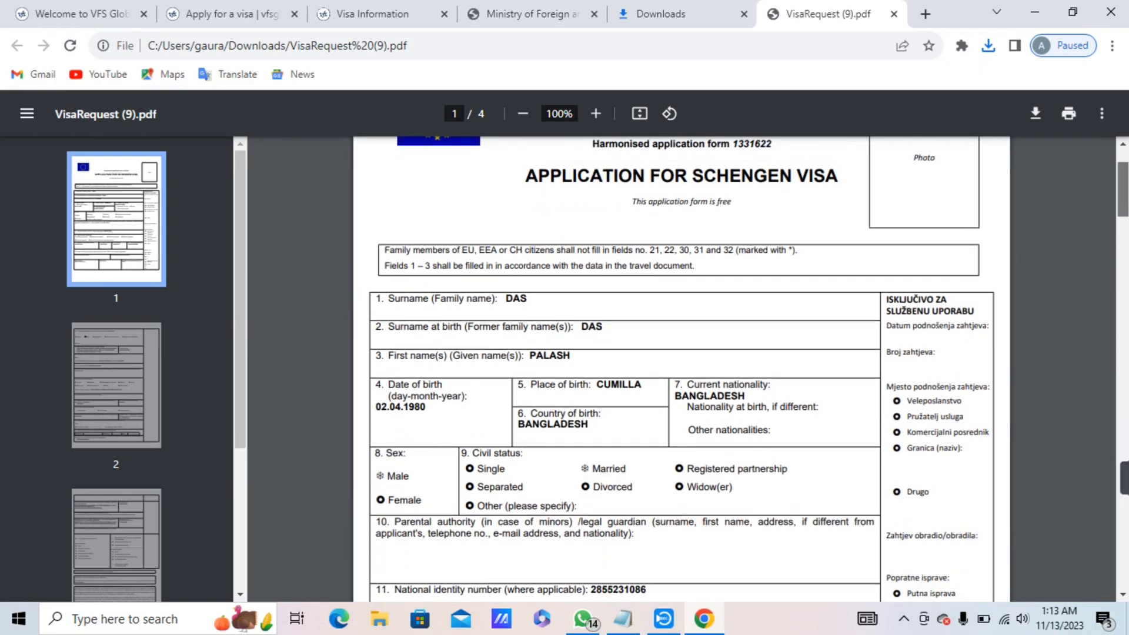
scroll(682, 369, down, 1)
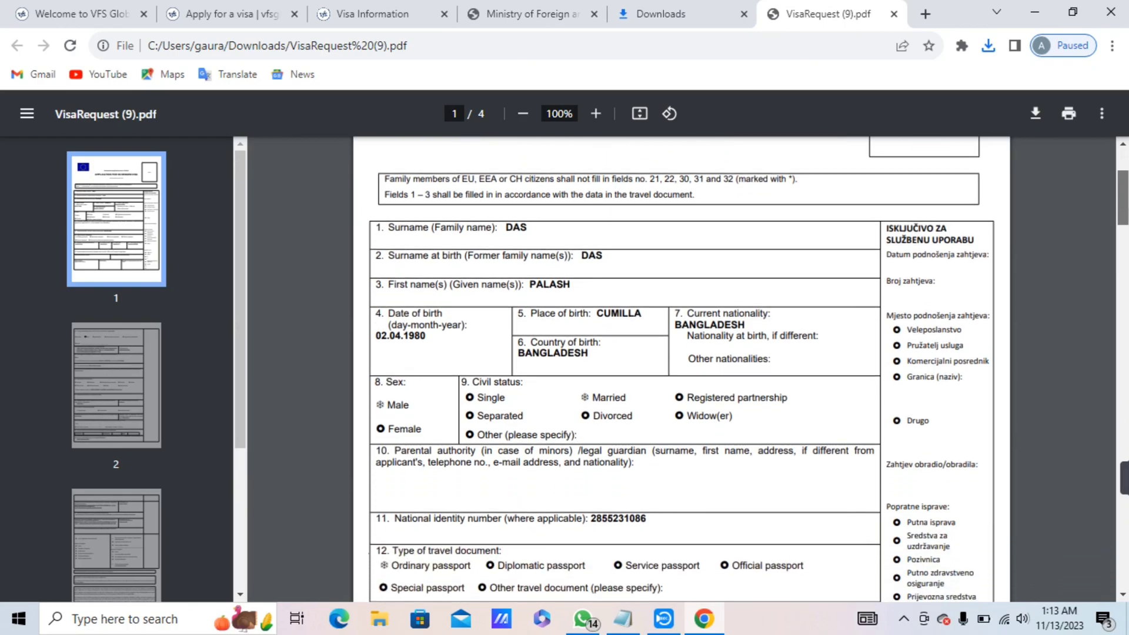
scroll(681, 369, up, 1)
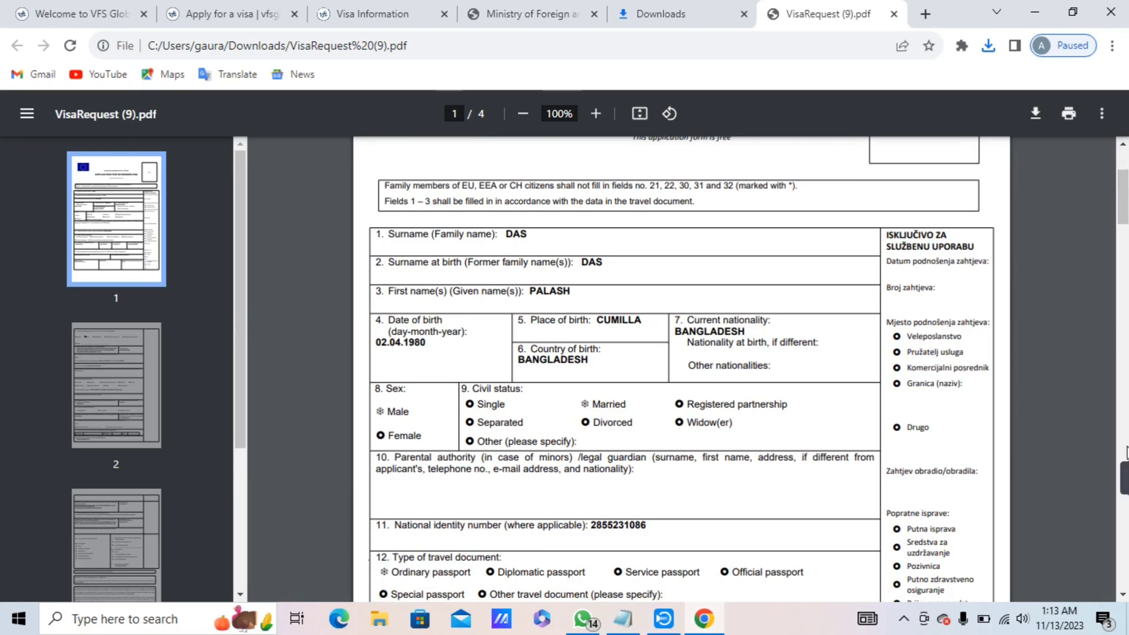
scroll(1113, 486, down, 6)
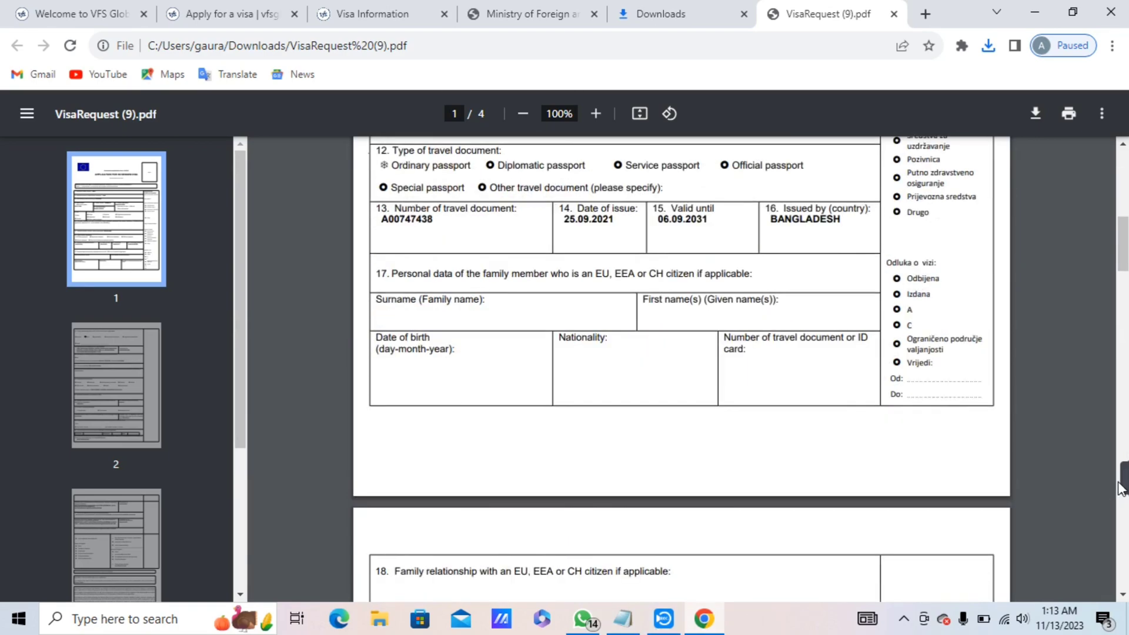
mouse_move(1119, 479)
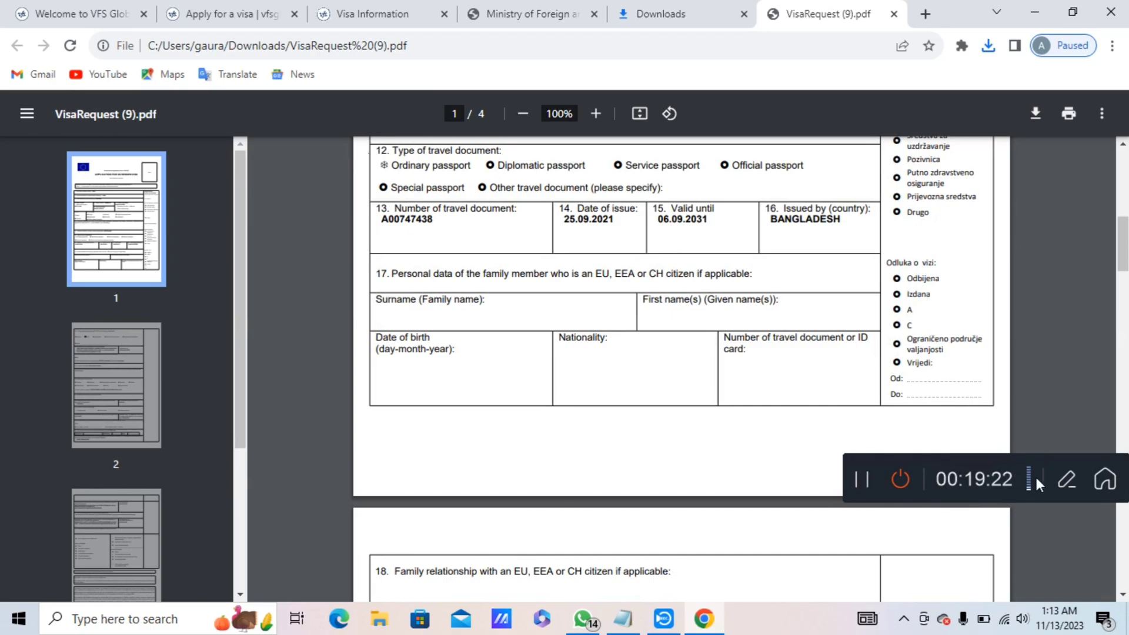
Close Capture Screen Recorder to show the PDF's last page with the 12.11.2023 declaration.
click(864, 482)
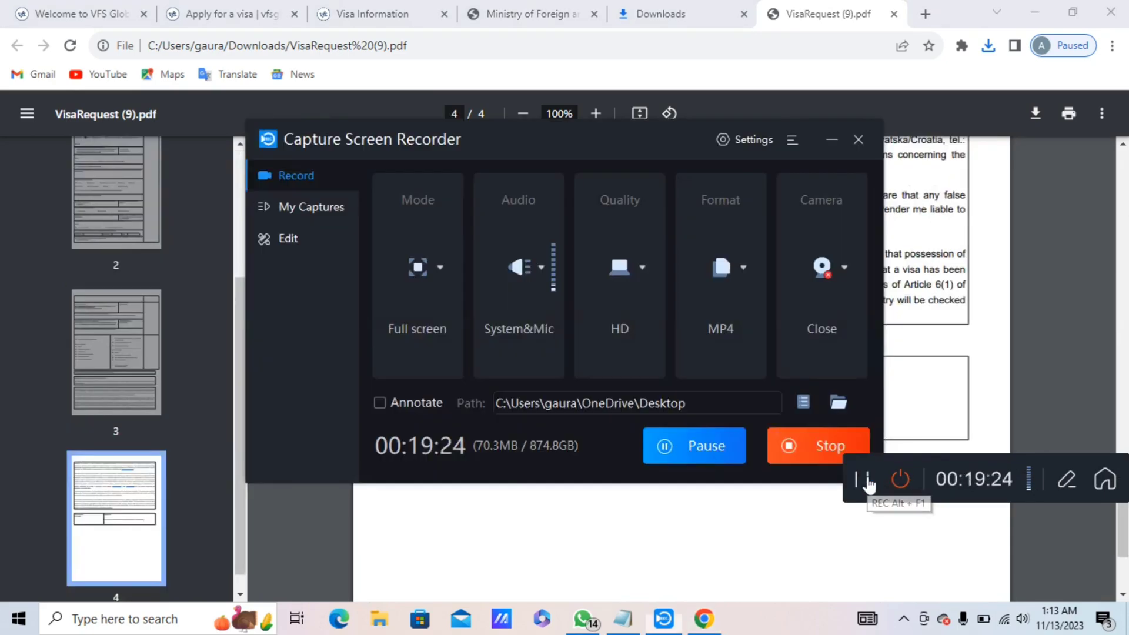
click(857, 139)
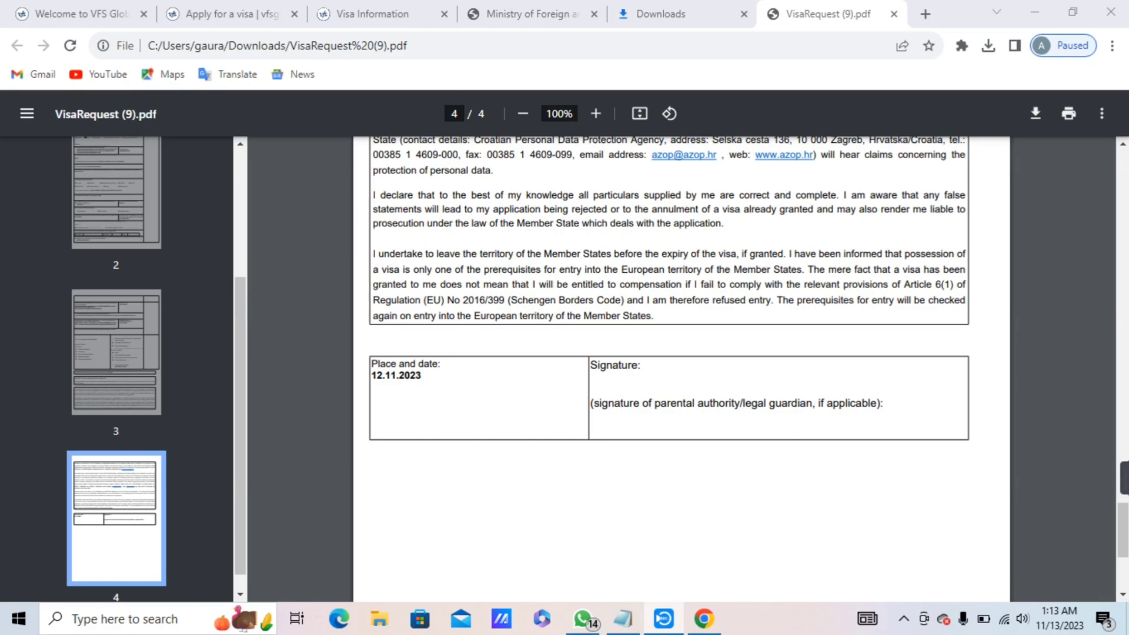
mouse_move(662, 622)
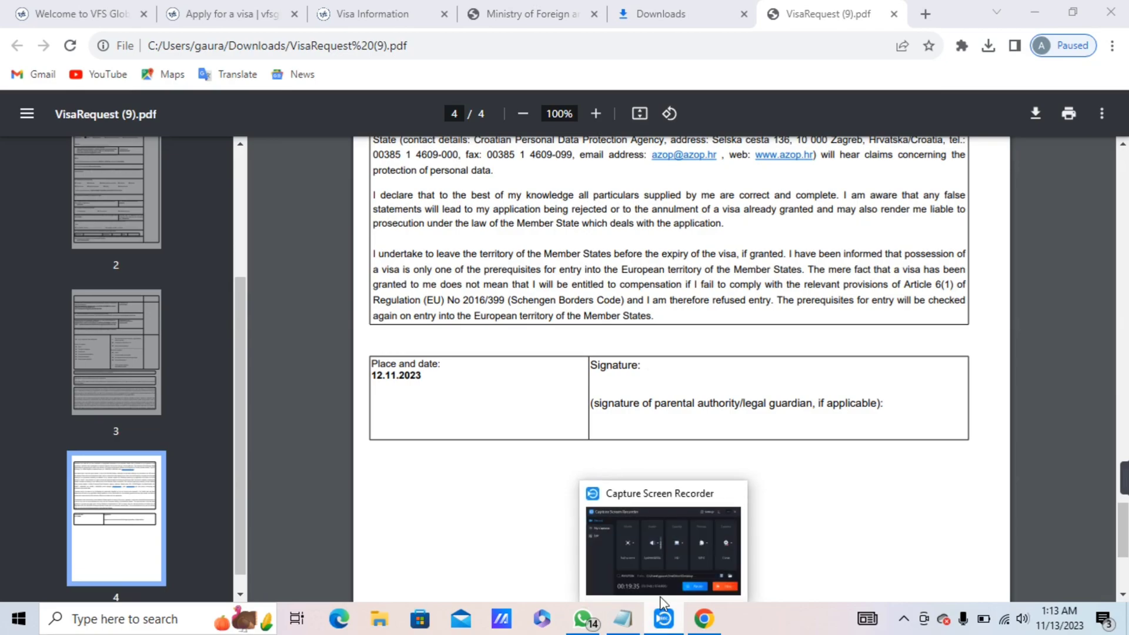